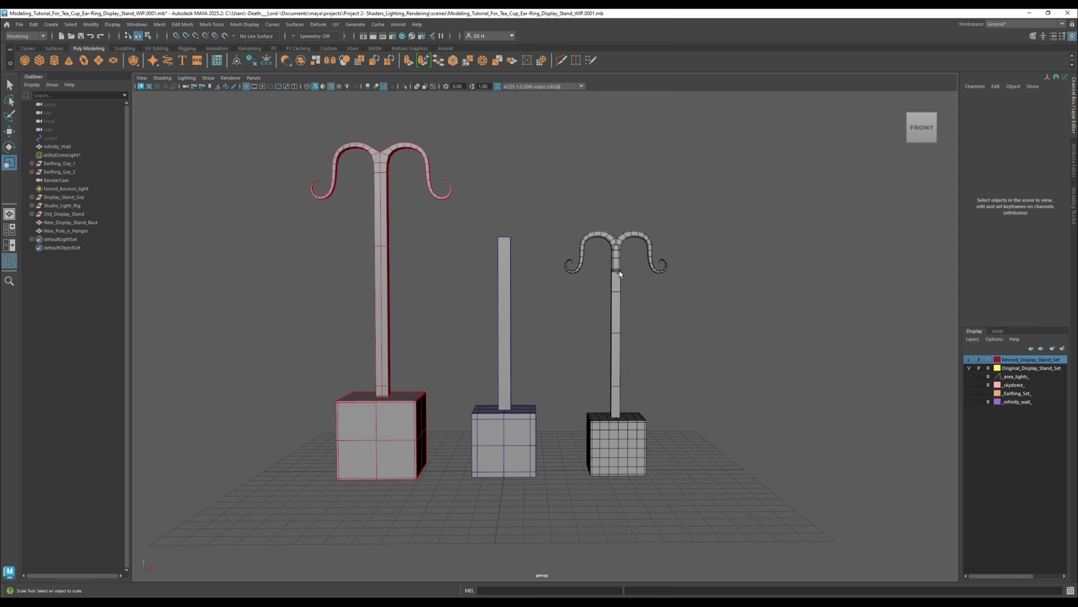
# Step: Scale the middle stand's pole slightly taller, to a Scale Y of 6.705
pyautogui.click(506, 242)
pyautogui.moveTo(508, 372); pyautogui.dragTo(507, 367)
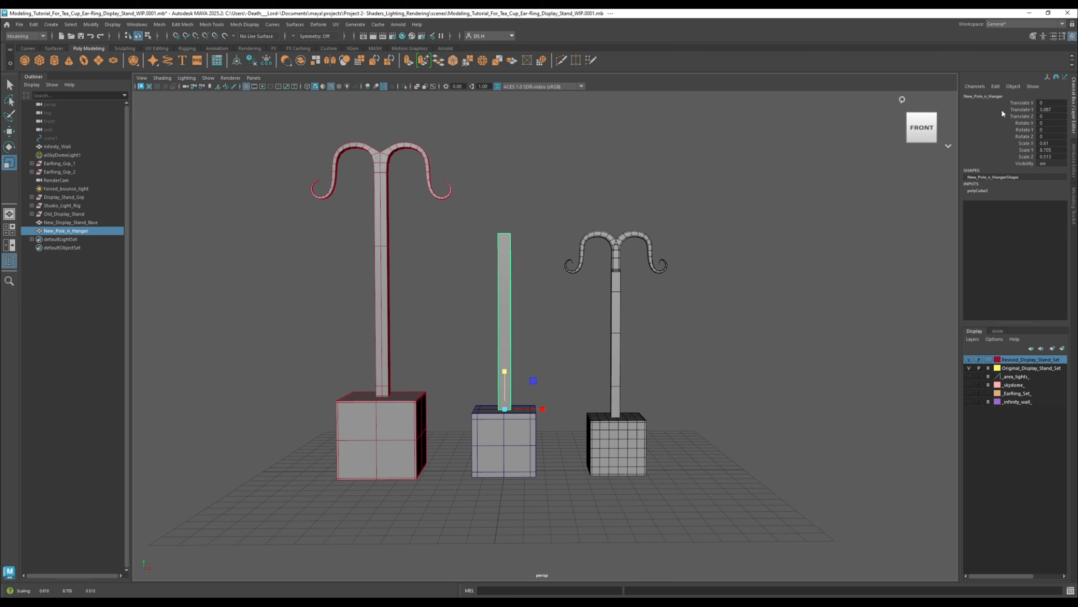
# Step: Try setting the middle pole's Translate Y to 3, and undo the change
pyautogui.click(1057, 109)
pyautogui.write('3')
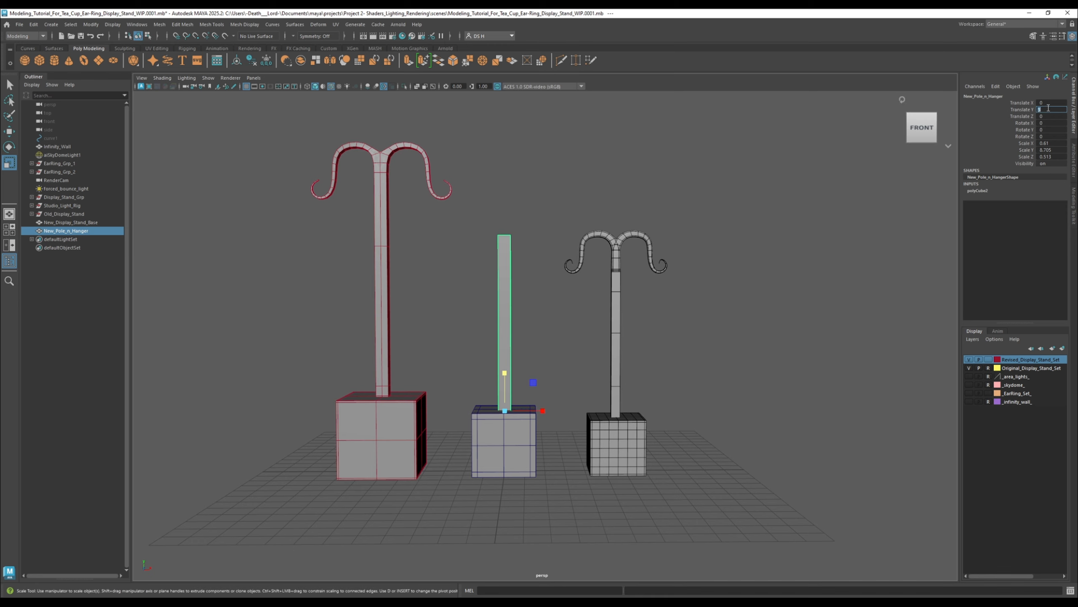
pyautogui.keyDown('alt'); pyautogui.moveTo(766, 294); pyautogui.dragTo(745, 271, button='middle'); pyautogui.keyUp('alt')
pyautogui.hotkey('ctrl', 'z')
pyautogui.doubleClick(1062, 149)
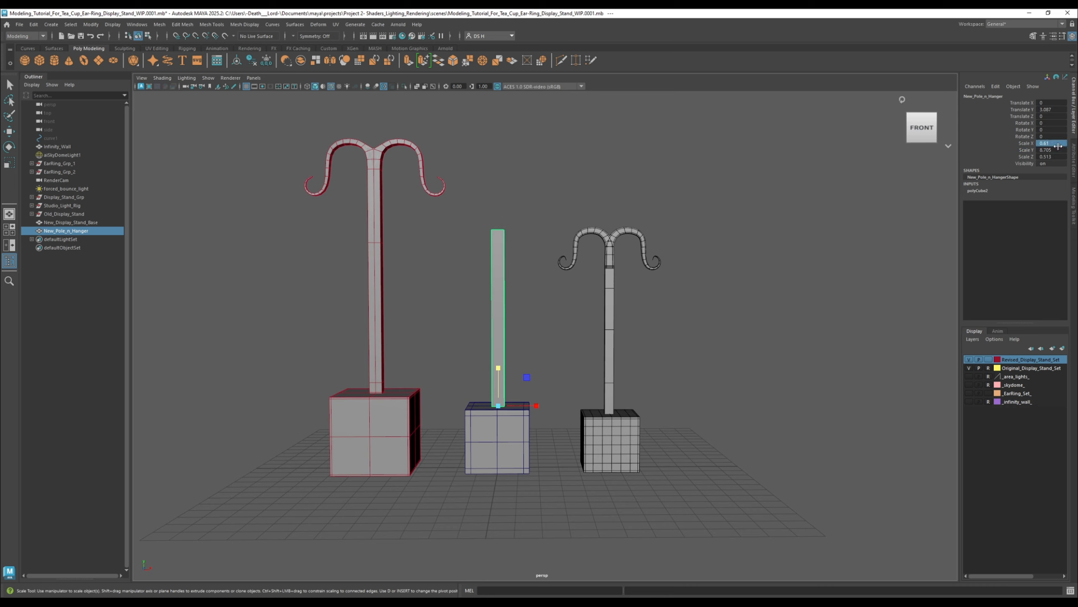
pyautogui.click(1052, 144)
pyautogui.keyDown('shift'); pyautogui.click(1057, 157); pyautogui.keyUp('shift')
pyautogui.keyDown('alt'); pyautogui.moveTo(567, 313); pyautogui.dragTo(679, 321); pyautogui.keyUp('alt')
pyautogui.click(680, 321)
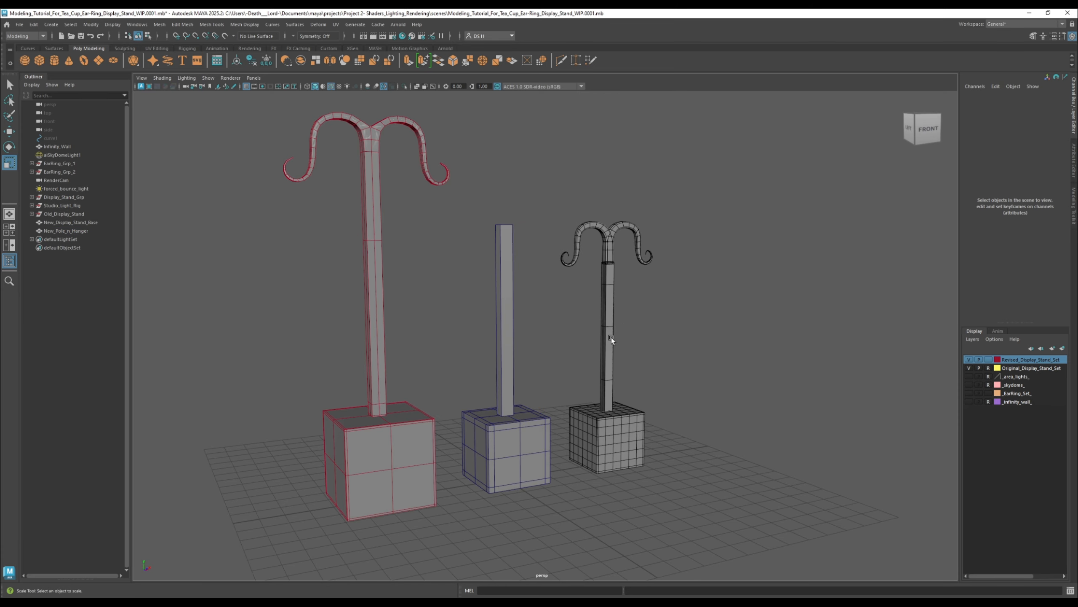
pyautogui.keyDown('alt'); pyautogui.moveTo(592, 348); pyautogui.dragTo(589, 353); pyautogui.keyUp('alt')
# Step: Set the middle pole's Subdivisions Width to 2 in its polyCube2 construction settings
pyautogui.click(498, 264)
pyautogui.keyDown('alt'); pyautogui.moveTo(499, 270); pyautogui.dragTo(545, 314, button='middle'); pyautogui.keyUp('alt')
pyautogui.keyDown('alt'); pyautogui.moveTo(546, 314); pyautogui.dragTo(687, 343, button='right'); pyautogui.keyUp('alt')
pyautogui.keyDown('alt'); pyautogui.moveTo(688, 342); pyautogui.dragTo(680, 367); pyautogui.keyUp('alt')
pyautogui.keyDown('alt'); pyautogui.moveTo(564, 320); pyautogui.dragTo(589, 302, button='right'); pyautogui.keyUp('alt')
pyautogui.doubleClick(972, 191)
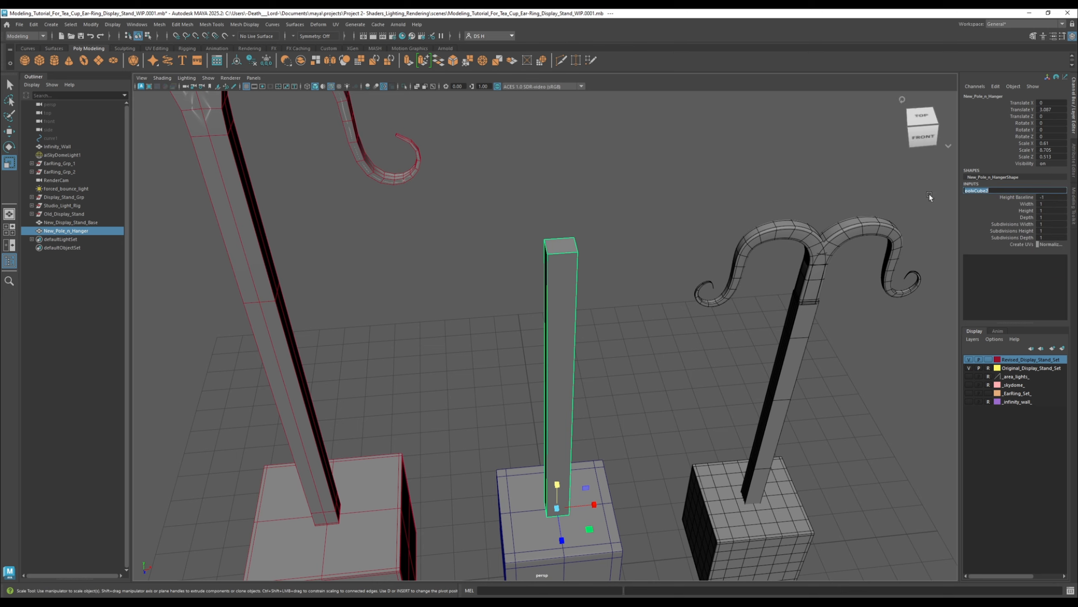
pyautogui.moveTo(562, 238)
pyautogui.keyDown('alt'); pyautogui.mouseDown()
pyautogui.moveTo(593, 257)
pyautogui.moveTo(563, 218)
pyautogui.mouseUp(); pyautogui.keyUp('alt')
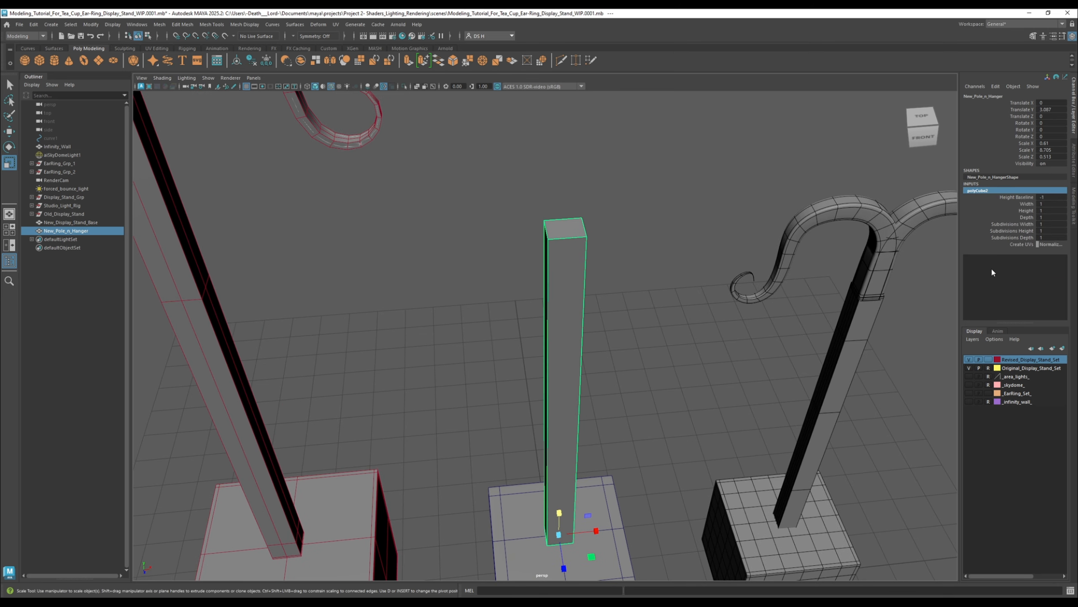
pyautogui.click(1054, 224)
pyautogui.write('2')
pyautogui.press('Return')
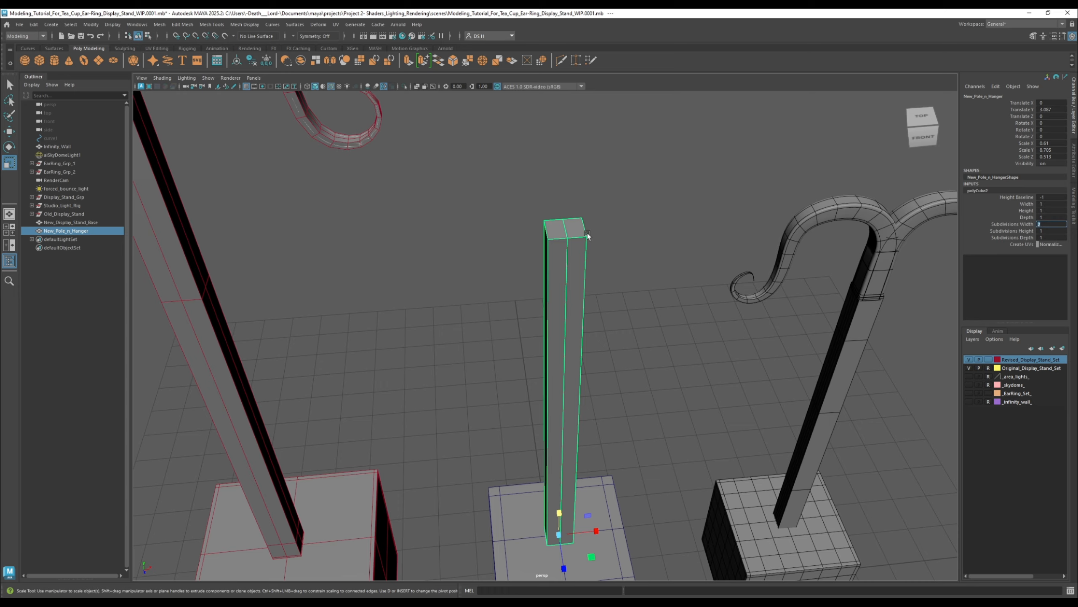
# Step: Select each of the two top faces of the middle pole in turn to check the split, and return to object mode
pyautogui.keyDown('alt'); pyautogui.moveTo(587, 227); pyautogui.dragTo(589, 236); pyautogui.keyUp('alt')
pyautogui.keyDown('alt'); pyautogui.moveTo(589, 237); pyautogui.dragTo(618, 291, button='middle'); pyautogui.keyUp('alt')
pyautogui.keyDown('alt'); pyautogui.moveTo(617, 291); pyautogui.dragTo(662, 333, button='right'); pyautogui.keyUp('alt')
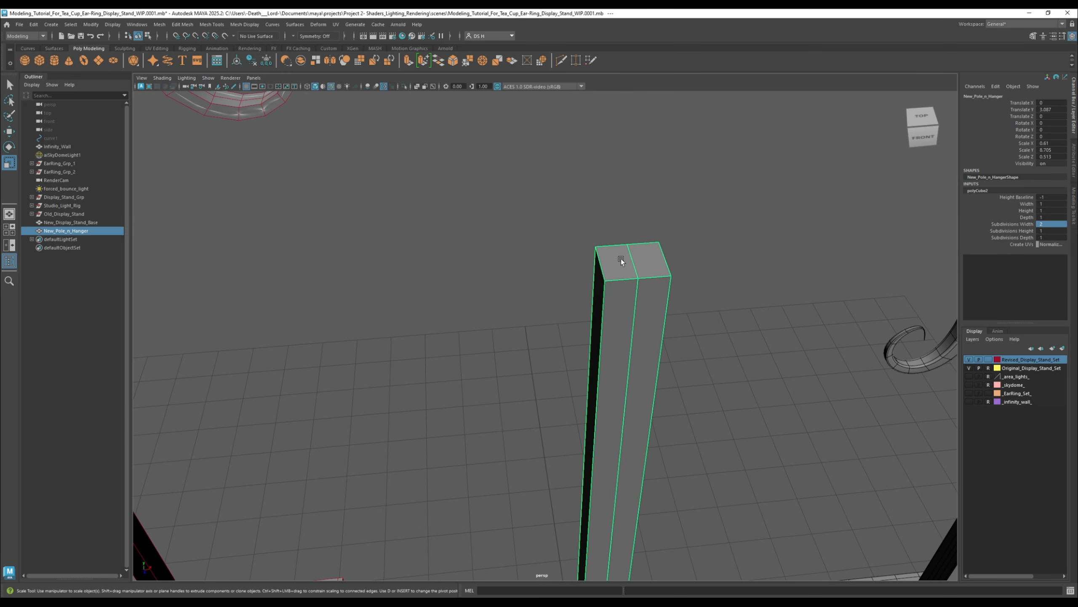
pyautogui.press('F11')
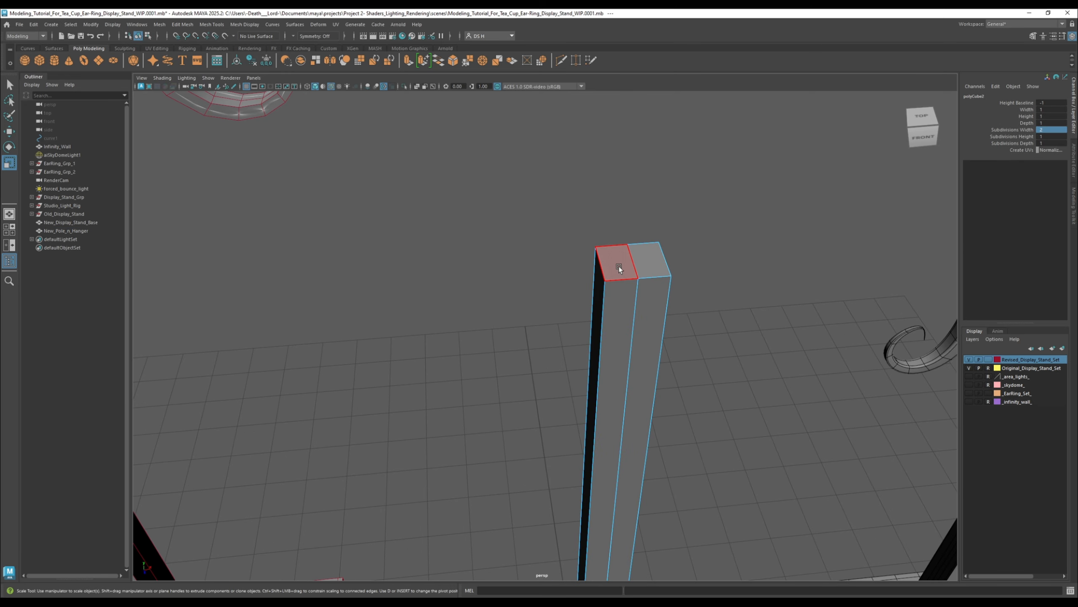
pyautogui.click(618, 268)
pyautogui.press('w')
pyautogui.click(698, 269)
pyautogui.click(647, 258)
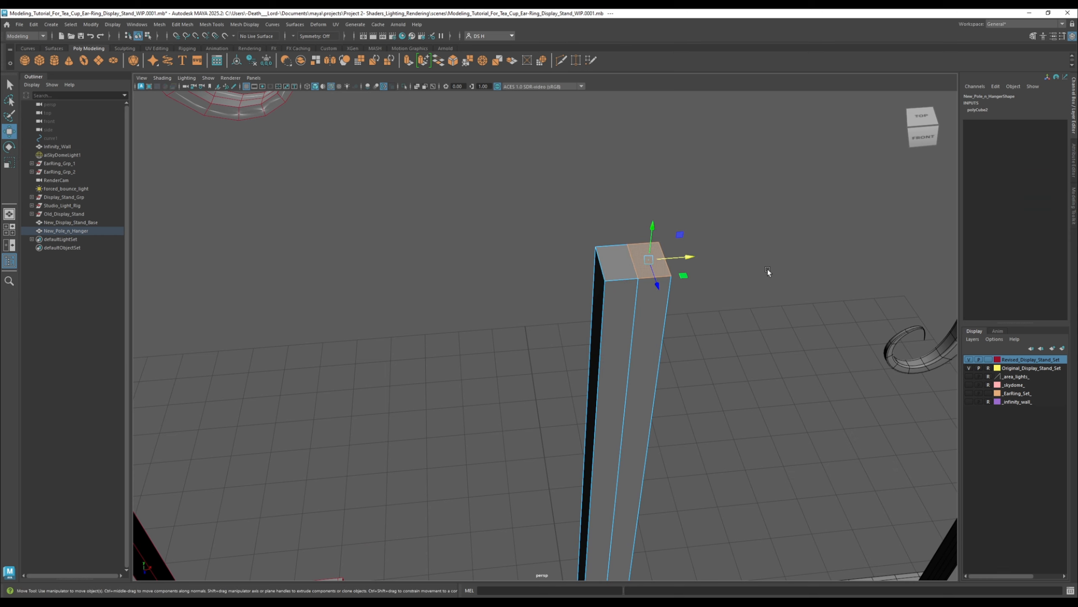
pyautogui.click(768, 270)
pyautogui.keyDown('alt'); pyautogui.moveTo(768, 270); pyautogui.dragTo(674, 270, button='right'); pyautogui.keyUp('alt')
pyautogui.keyDown('alt'); pyautogui.moveTo(675, 270); pyautogui.dragTo(653, 256); pyautogui.keyUp('alt')
pyautogui.keyDown('alt'); pyautogui.moveTo(654, 256); pyautogui.dragTo(564, 265, button='right'); pyautogui.keyUp('alt')
pyautogui.keyDown('alt'); pyautogui.moveTo(564, 265); pyautogui.dragTo(580, 202, button='middle'); pyautogui.keyUp('alt')
pyautogui.keyDown('alt'); pyautogui.moveTo(580, 202); pyautogui.dragTo(571, 235, button='right'); pyautogui.keyUp('alt')
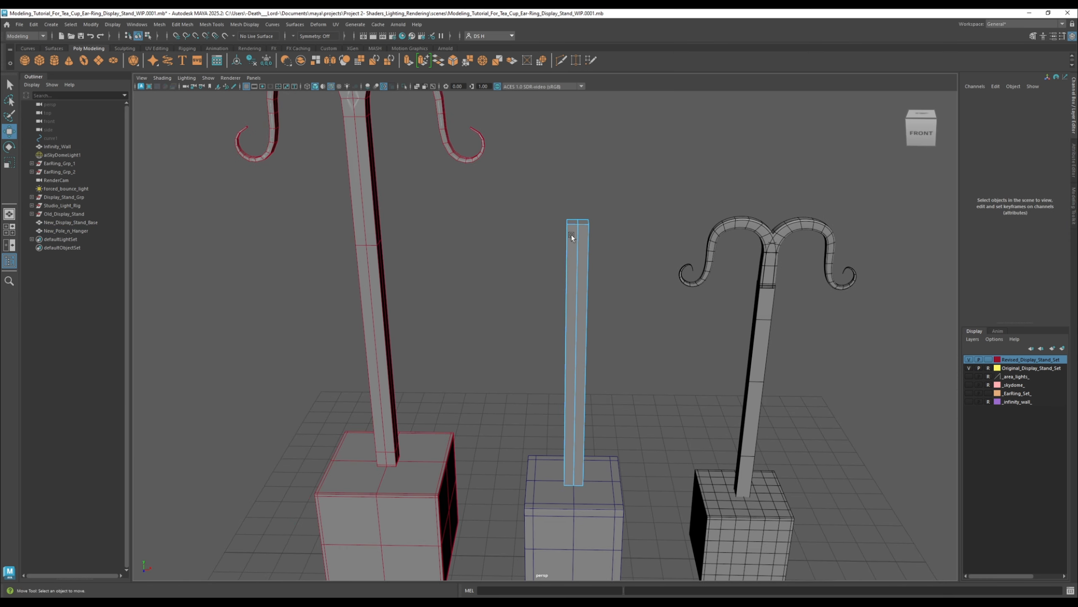
pyautogui.keyDown('alt'); pyautogui.moveTo(585, 233); pyautogui.dragTo(600, 228); pyautogui.keyUp('alt')
pyautogui.moveTo(588, 245); pyautogui.dragTo(612, 224, button='right')
# Step: Examine the middle pole's subdivision settings and compare its shape with the stands on either side
pyautogui.keyDown('alt'); pyautogui.moveTo(603, 308); pyautogui.dragTo(602, 247, button='middle'); pyautogui.keyUp('alt')
pyautogui.keyDown('alt'); pyautogui.moveTo(603, 246); pyautogui.dragTo(679, 350, button='right'); pyautogui.keyUp('alt')
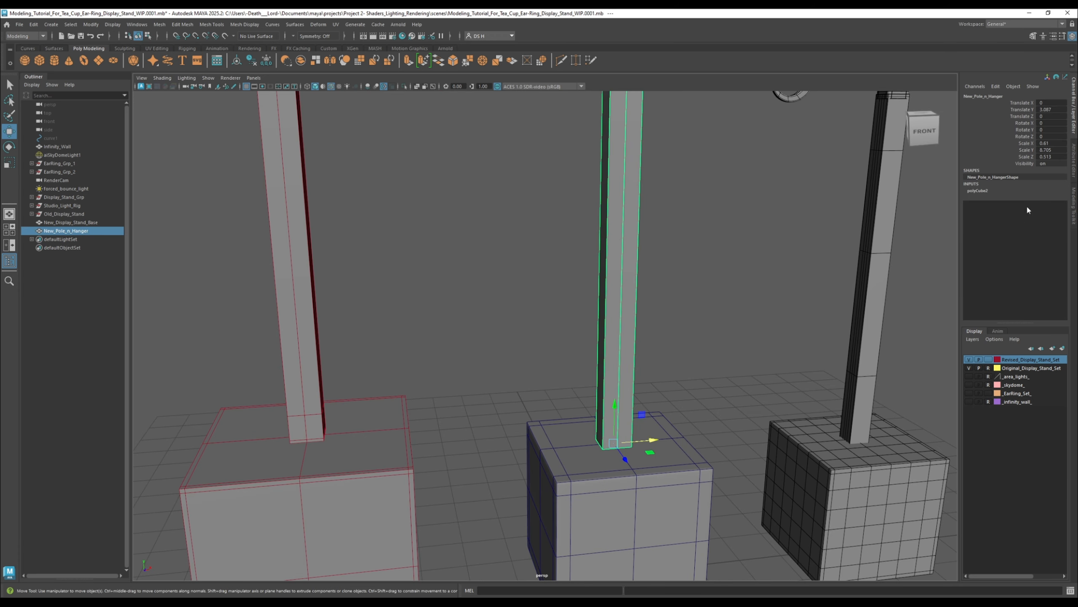
pyautogui.click(978, 192)
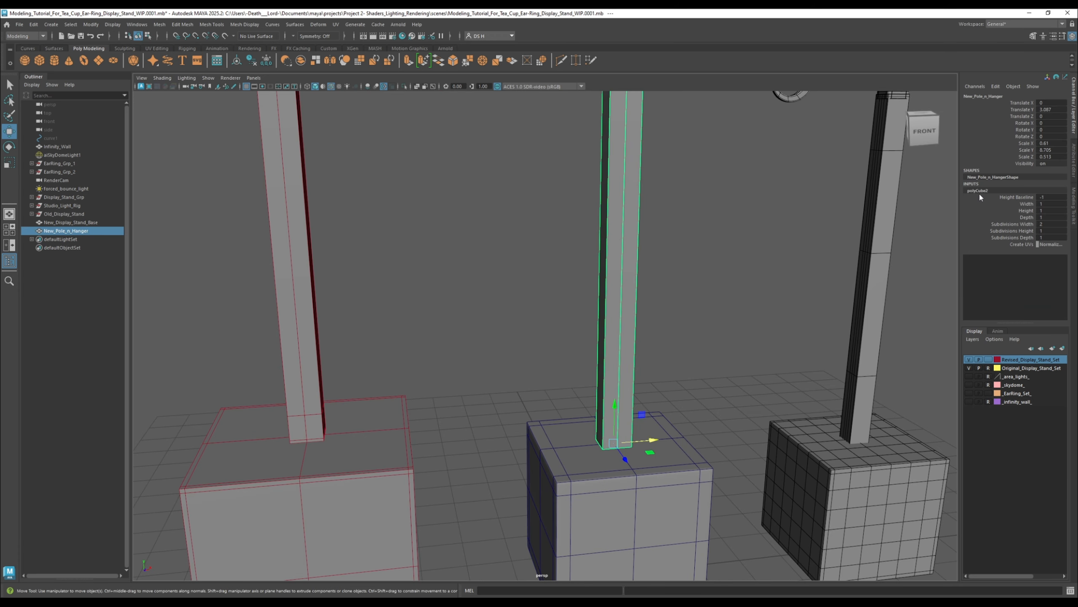
pyautogui.keyDown('alt'); pyautogui.moveTo(688, 348); pyautogui.dragTo(588, 278); pyautogui.keyUp('alt')
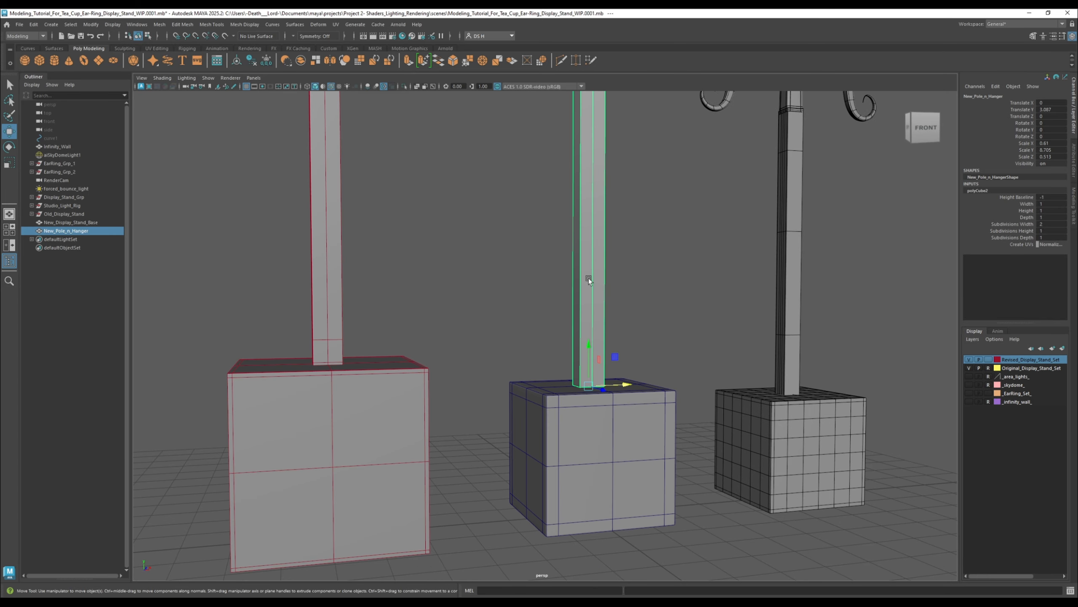
pyautogui.keyDown('alt'); pyautogui.moveTo(590, 250); pyautogui.dragTo(590, 346, button='middle'); pyautogui.keyUp('alt')
pyautogui.keyDown('alt'); pyautogui.moveTo(703, 322); pyautogui.dragTo(484, 285, button='right'); pyautogui.keyUp('alt')
pyautogui.keyDown('alt'); pyautogui.moveTo(479, 257); pyautogui.dragTo(553, 269, button='middle'); pyautogui.keyUp('alt')
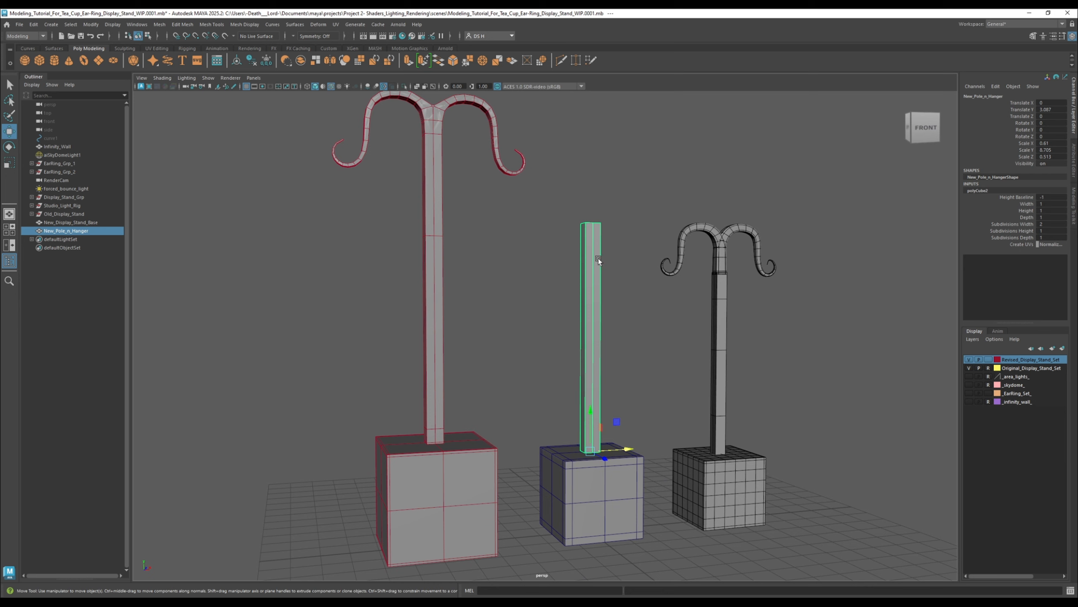
pyautogui.keyDown('alt'); pyautogui.moveTo(653, 307); pyautogui.dragTo(693, 324, button='right'); pyautogui.keyUp('alt')
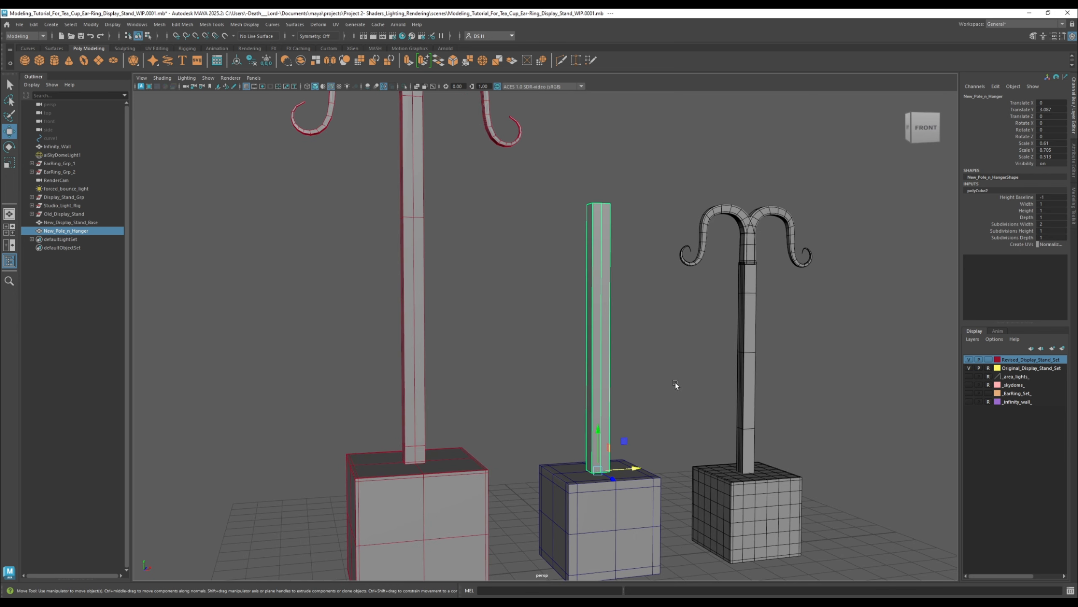
# Step: Select the lowest horizontal edge loop on the red-wireframe stand's pole to examine its base
pyautogui.keyDown('alt'); pyautogui.moveTo(475, 368); pyautogui.dragTo(537, 285); pyautogui.keyUp('alt')
pyautogui.click(528, 278)
pyautogui.keyDown('alt'); pyautogui.moveTo(524, 321); pyautogui.dragTo(541, 275, button='middle'); pyautogui.keyUp('alt')
pyautogui.keyDown('alt'); pyautogui.moveTo(541, 276); pyautogui.dragTo(604, 386, button='right'); pyautogui.keyUp('alt')
pyautogui.keyDown('alt'); pyautogui.moveTo(604, 385); pyautogui.dragTo(607, 361); pyautogui.keyUp('alt')
pyautogui.keyDown('alt'); pyautogui.moveTo(607, 361); pyautogui.dragTo(659, 419, button='right'); pyautogui.keyUp('alt')
pyautogui.press('4')
pyautogui.press('5')
pyautogui.press('F10')
pyautogui.doubleClick(612, 402)
pyautogui.press('q')
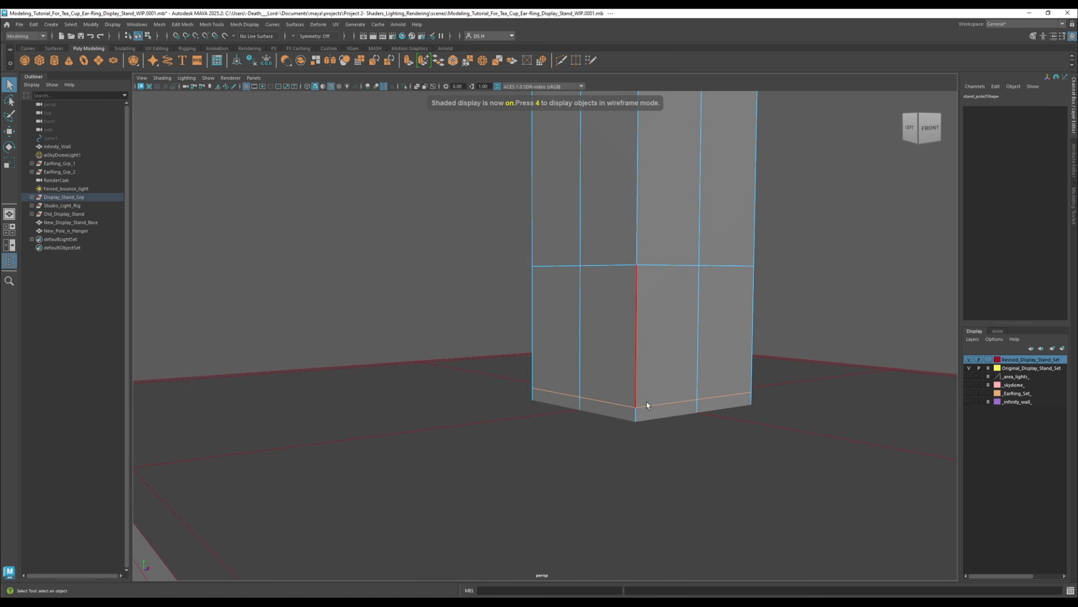
# Step: Select the second edge loop above the base of the red-wireframe stand's pole and examine its spacing
pyautogui.keyDown('alt'); pyautogui.moveTo(822, 389); pyautogui.dragTo(655, 329, button='right'); pyautogui.keyUp('alt')
pyautogui.keyDown('alt'); pyautogui.moveTo(663, 315); pyautogui.dragTo(655, 330); pyautogui.keyUp('alt')
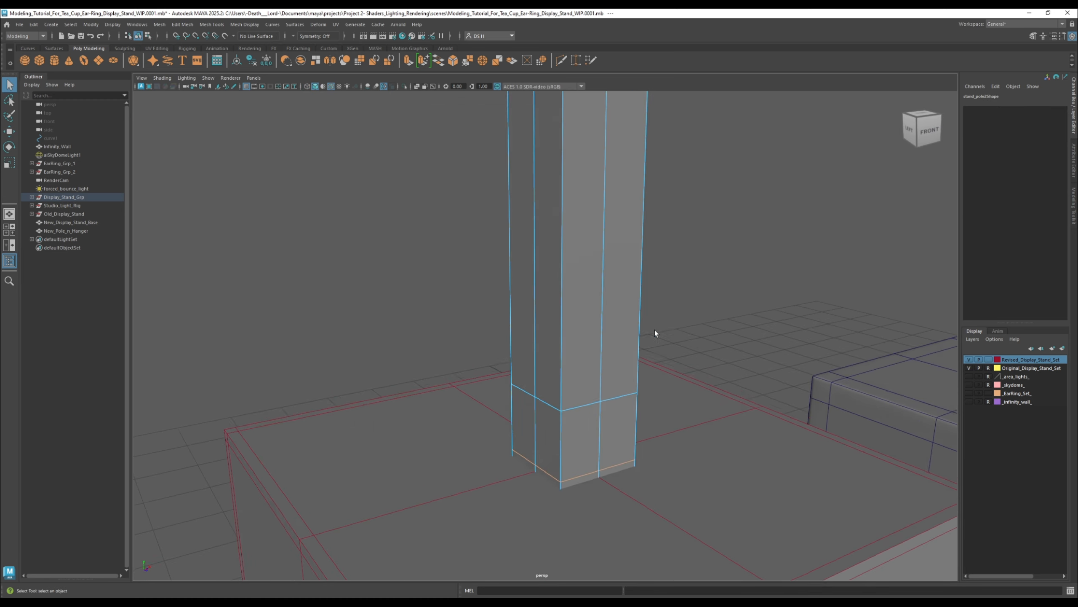
pyautogui.keyDown('alt'); pyautogui.moveTo(655, 330); pyautogui.dragTo(641, 333, button='right'); pyautogui.keyUp('alt')
pyautogui.doubleClick(584, 394)
pyautogui.keyDown('alt'); pyautogui.moveTo(676, 383); pyautogui.dragTo(612, 334, button='right'); pyautogui.keyUp('alt')
pyautogui.keyDown('alt'); pyautogui.moveTo(612, 334); pyautogui.dragTo(597, 404, button='middle'); pyautogui.keyUp('alt')
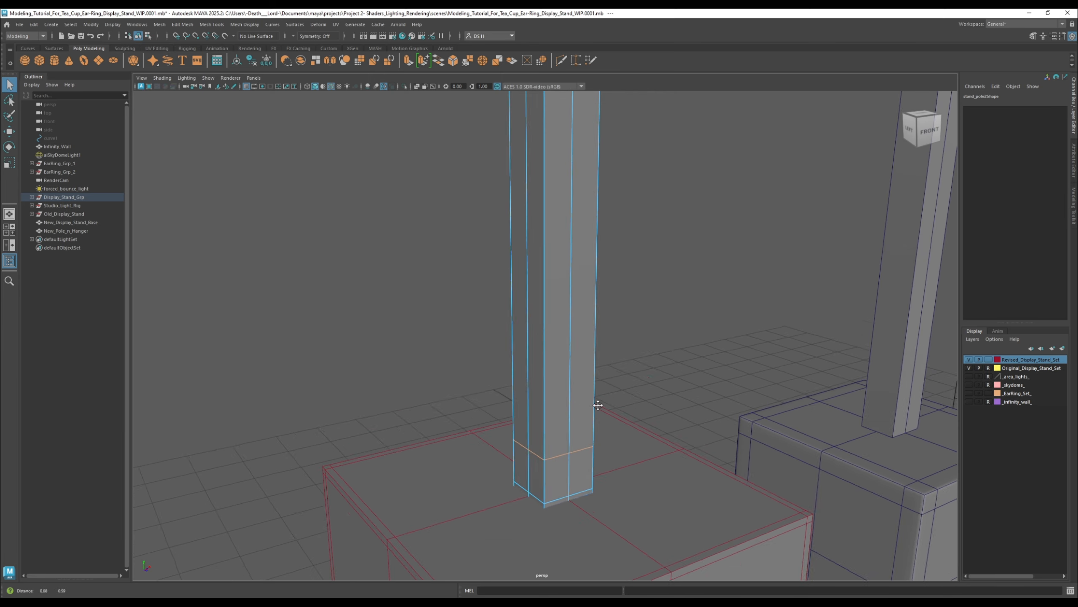
pyautogui.keyDown('alt'); pyautogui.moveTo(597, 405); pyautogui.dragTo(614, 263, button='right'); pyautogui.keyUp('alt')
pyautogui.keyDown('alt'); pyautogui.moveTo(615, 263); pyautogui.dragTo(613, 301, button='middle'); pyautogui.keyUp('alt')
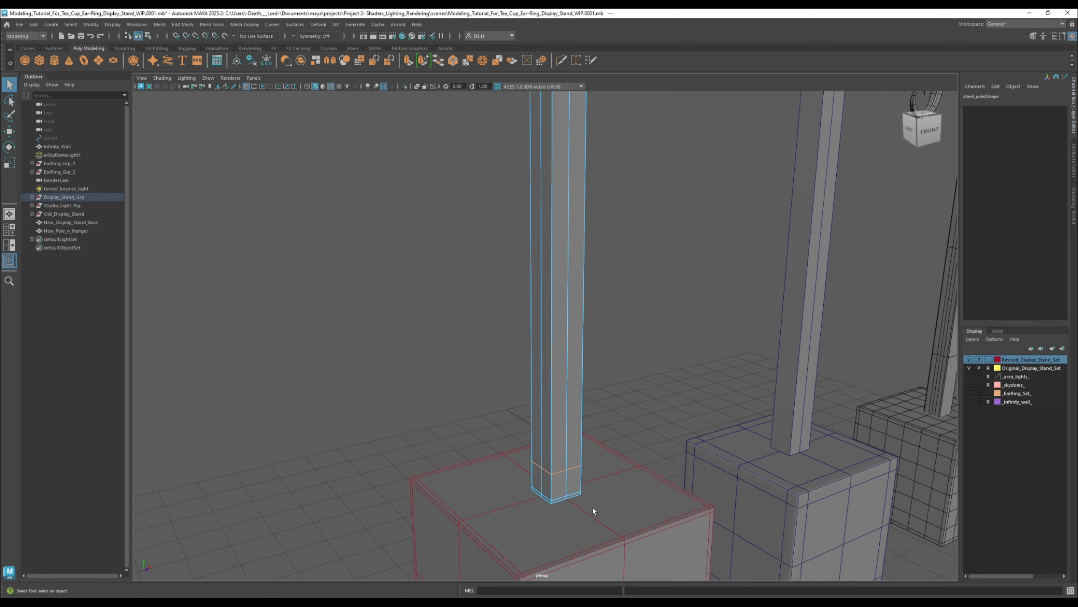
pyautogui.keyDown('alt'); pyautogui.moveTo(644, 463); pyautogui.dragTo(541, 462, button='right'); pyautogui.keyUp('alt')
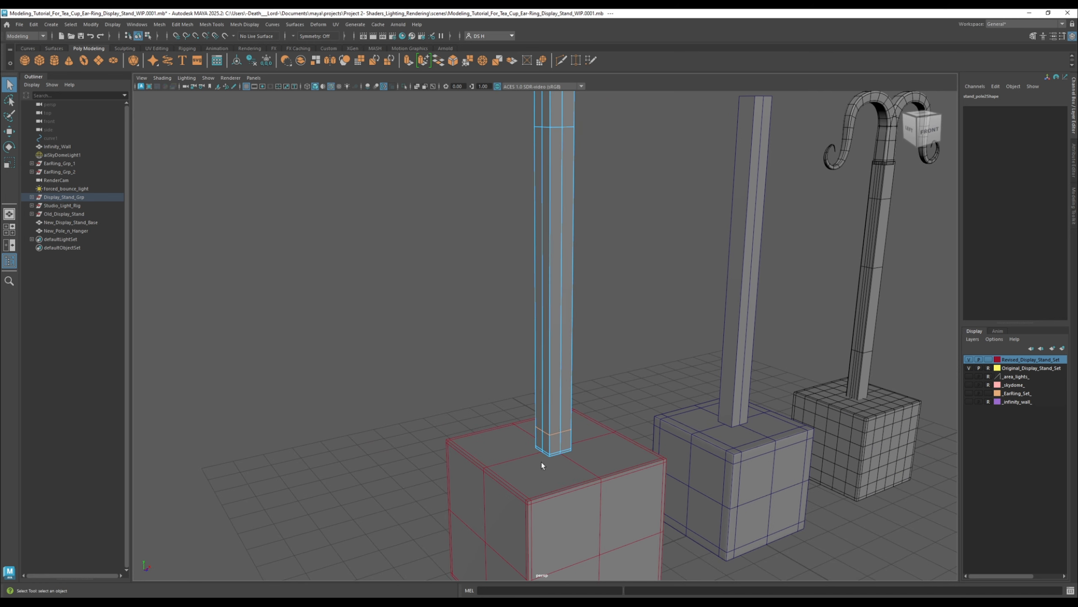
# Step: Select the horizontal edge loop just below the red-wireframe stand's fork and preview the mesh smoothed
pyautogui.press('3')
pyautogui.press('1')
pyautogui.keyDown('alt'); pyautogui.moveTo(569, 270); pyautogui.dragTo(611, 517, button='middle'); pyautogui.keyUp('alt')
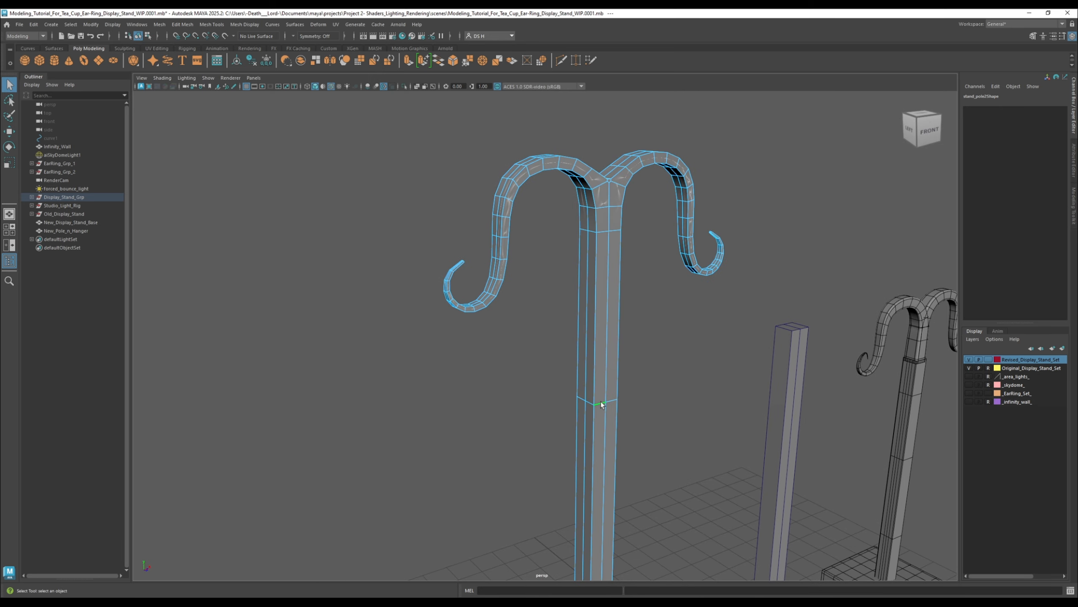
pyautogui.keyDown('alt'); pyautogui.moveTo(601, 233); pyautogui.dragTo(615, 403, button='middle'); pyautogui.keyUp('alt')
pyautogui.keyDown('alt'); pyautogui.moveTo(616, 403); pyautogui.dragTo(623, 377); pyautogui.keyUp('alt')
pyautogui.keyDown('alt'); pyautogui.moveTo(623, 377); pyautogui.dragTo(667, 364, button='right'); pyautogui.keyUp('alt')
pyautogui.keyDown('alt'); pyautogui.moveTo(666, 366); pyautogui.dragTo(662, 294, button='middle'); pyautogui.keyUp('alt')
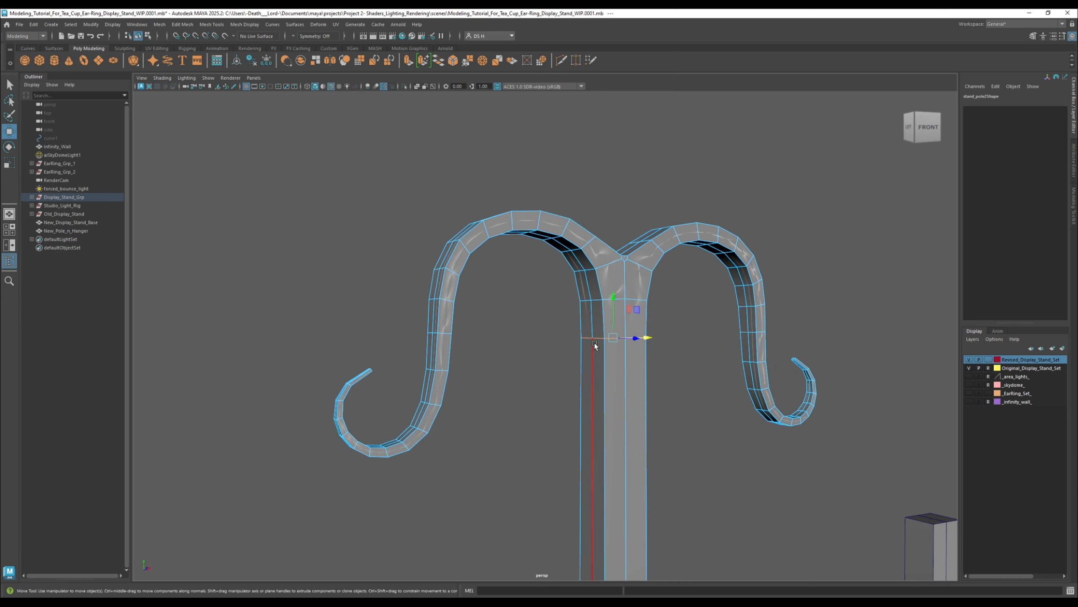
pyautogui.press('w')
pyautogui.press('3')
pyautogui.scroll(4, 621, 327)
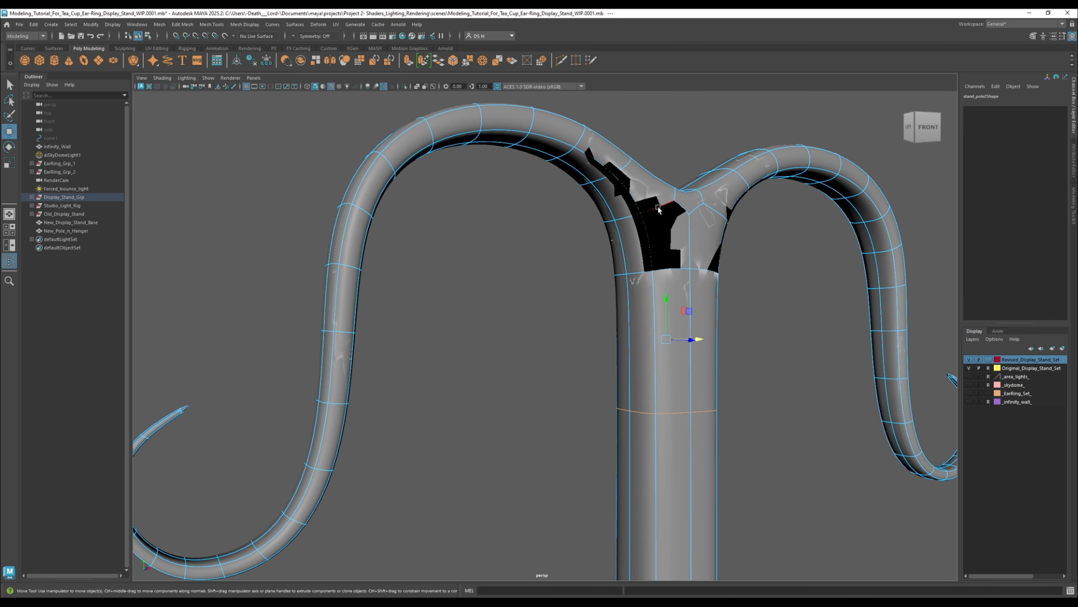
# Step: Select the lengthwise edge loops along the red-wireframe stand's hooks, compare unsmoothed and smoothed display, and clear the selection
pyautogui.press('1')
pyautogui.doubleClick(668, 206)
pyautogui.keyDown('alt'); pyautogui.moveTo(668, 205); pyautogui.dragTo(504, 287); pyautogui.keyUp('alt')
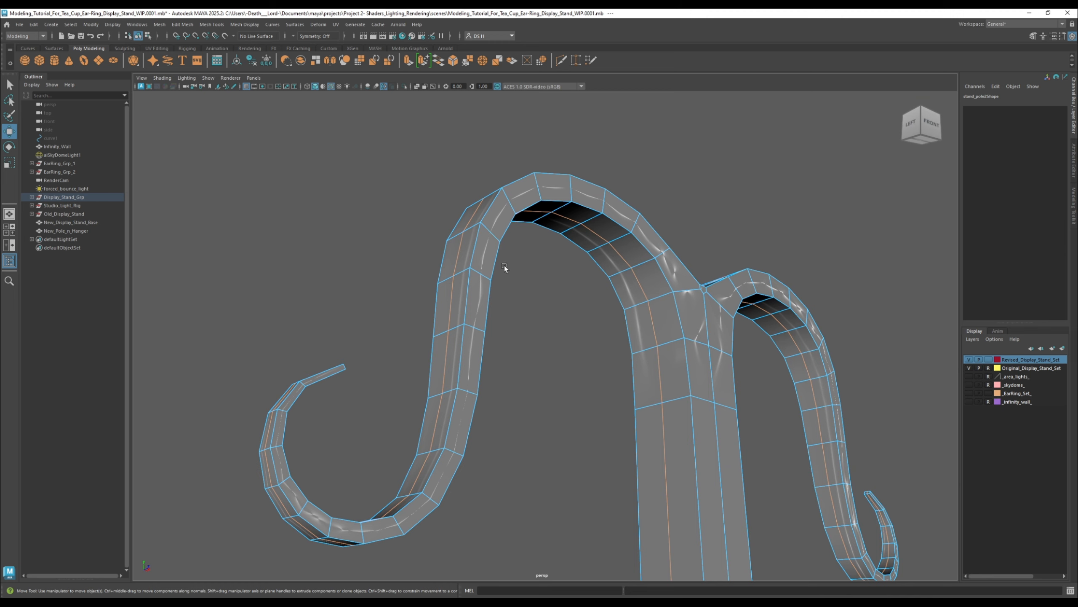
pyautogui.press('3')
pyautogui.press('1')
pyautogui.keyDown('alt'); pyautogui.moveTo(715, 238); pyautogui.dragTo(470, 385); pyautogui.keyUp('alt')
pyautogui.keyDown('alt'); pyautogui.moveTo(470, 385); pyautogui.dragTo(474, 380, button='middle'); pyautogui.keyUp('alt')
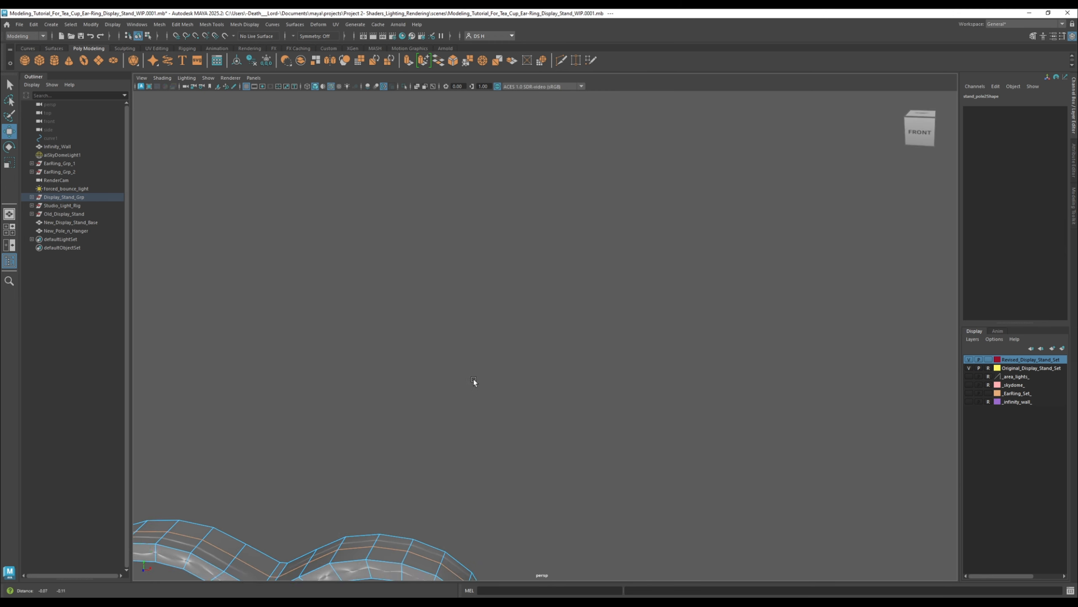
pyautogui.press('f')
pyautogui.click(593, 285)
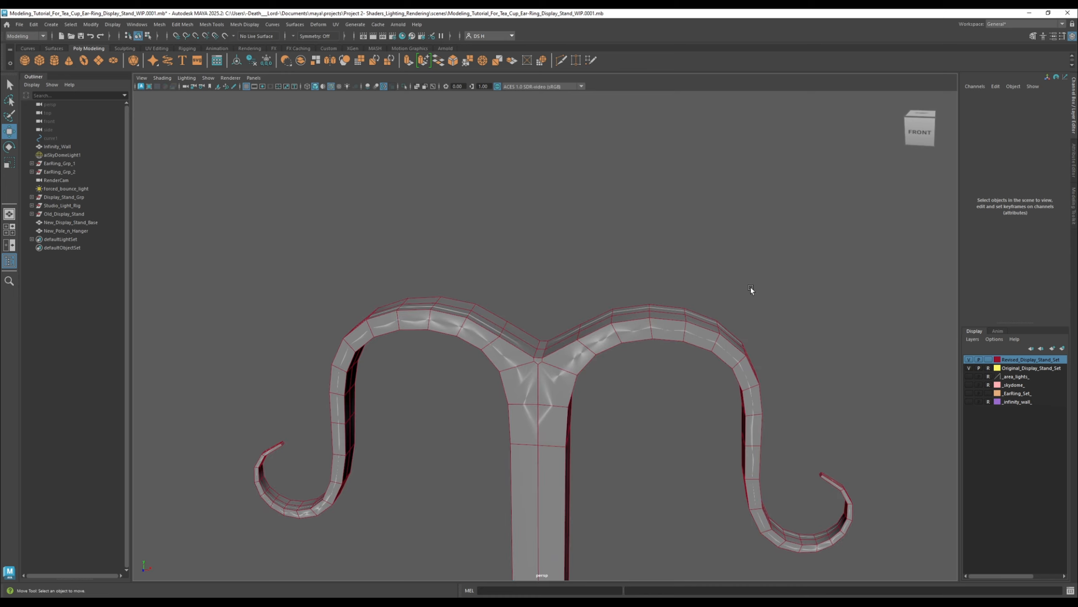
# Step: Set the Revised_Display_Stand_Set layer to Reference display so its geometry cannot be selected
pyautogui.keyDown('alt'); pyautogui.moveTo(751, 288); pyautogui.dragTo(715, 374, button='right'); pyautogui.keyUp('alt')
pyautogui.keyDown('alt'); pyautogui.moveTo(714, 374); pyautogui.dragTo(643, 231, button='middle'); pyautogui.keyUp('alt')
pyautogui.keyDown('alt'); pyautogui.moveTo(643, 231); pyautogui.dragTo(570, 333, button='right'); pyautogui.keyUp('alt')
pyautogui.keyDown('alt'); pyautogui.moveTo(569, 332); pyautogui.dragTo(616, 318); pyautogui.keyUp('alt')
pyautogui.keyDown('alt'); pyautogui.moveTo(616, 318); pyautogui.dragTo(592, 211, button='middle'); pyautogui.keyUp('alt')
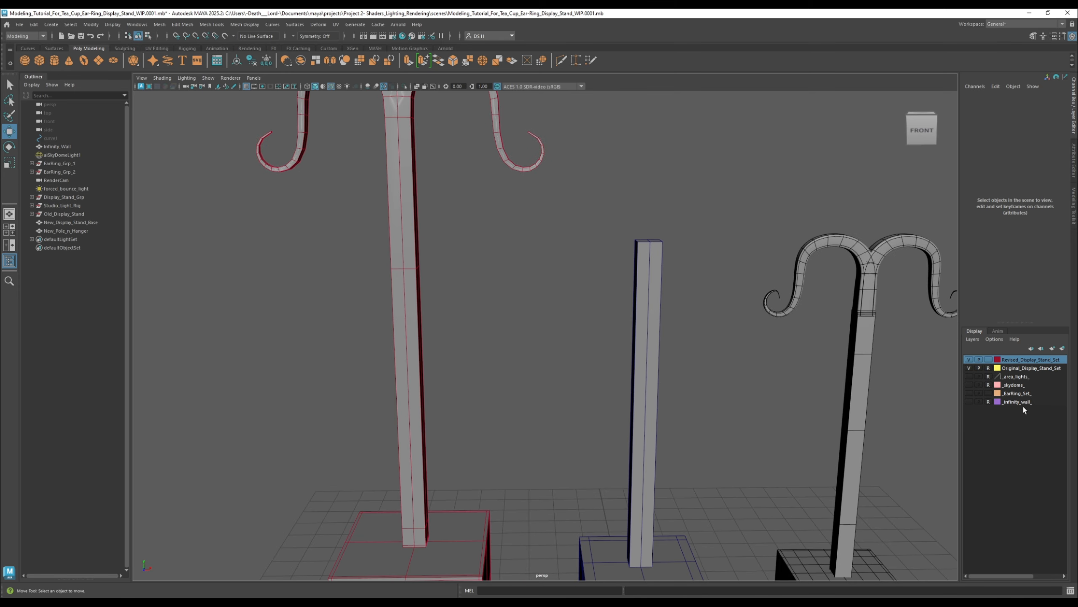
pyautogui.click(988, 360)
pyautogui.click(988, 360)
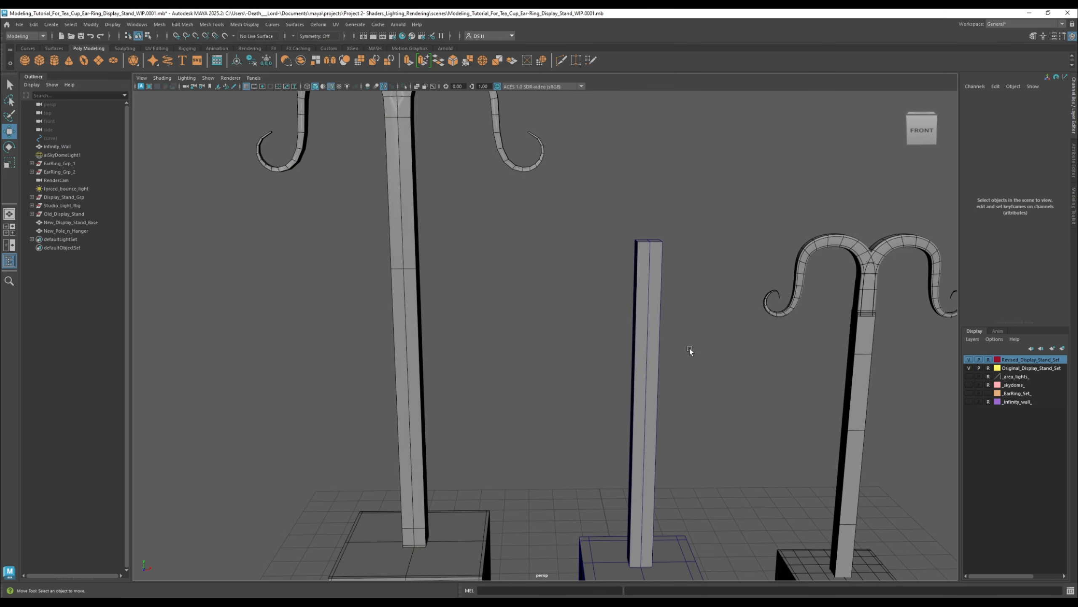
# Step: Unlock the Original_Display_Stand_Set layer and examine the unsmoothed geometry of the original stand's hook
pyautogui.click(645, 286)
pyautogui.keyDown('alt'); pyautogui.moveTo(646, 285); pyautogui.dragTo(669, 296); pyautogui.keyUp('alt')
pyautogui.keyDown('alt'); pyautogui.moveTo(669, 297); pyautogui.dragTo(670, 343, button='right'); pyautogui.keyUp('alt')
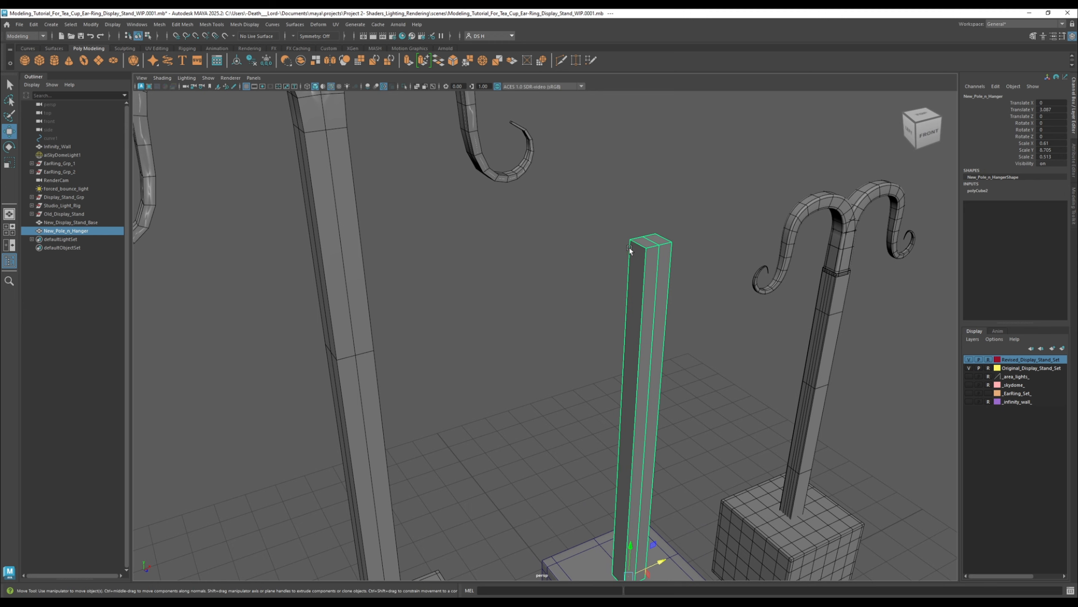
pyautogui.keyDown('alt'); pyautogui.moveTo(830, 216); pyautogui.dragTo(578, 289, button='middle'); pyautogui.keyUp('alt')
pyautogui.keyDown('alt'); pyautogui.moveTo(578, 289); pyautogui.dragTo(624, 255); pyautogui.keyUp('alt')
pyautogui.keyDown('alt'); pyautogui.moveTo(628, 271); pyautogui.dragTo(785, 370, button='right'); pyautogui.keyUp('alt')
pyautogui.keyDown('alt'); pyautogui.moveTo(607, 323); pyautogui.dragTo(747, 385, button='right'); pyautogui.keyUp('alt')
pyautogui.click(701, 319)
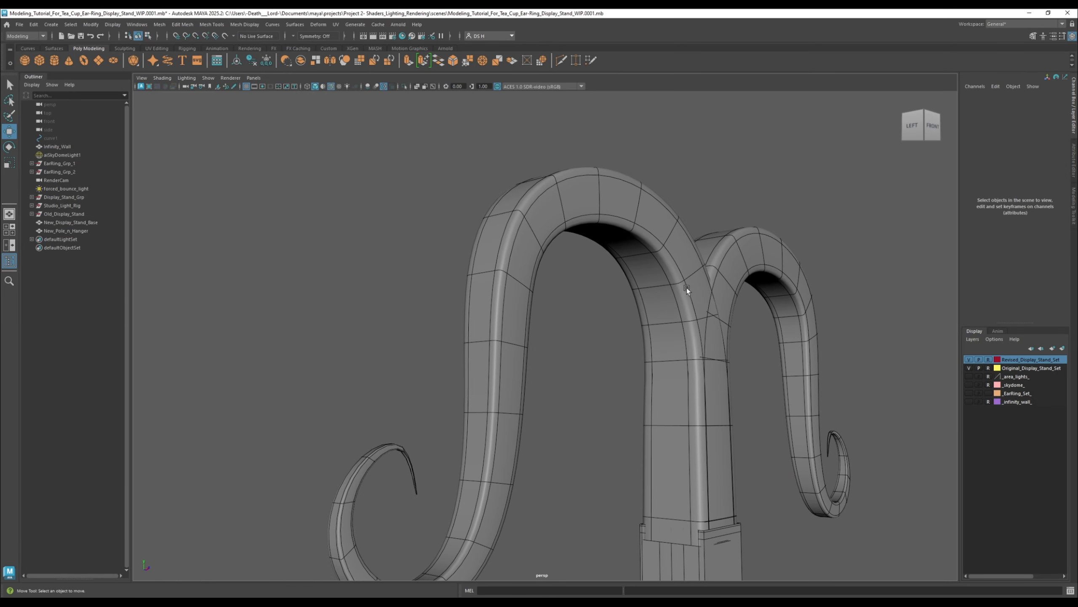
pyautogui.click(988, 367)
pyautogui.click(633, 257)
pyautogui.keyDown('alt'); pyautogui.moveTo(632, 256); pyautogui.dragTo(606, 313); pyautogui.keyUp('alt')
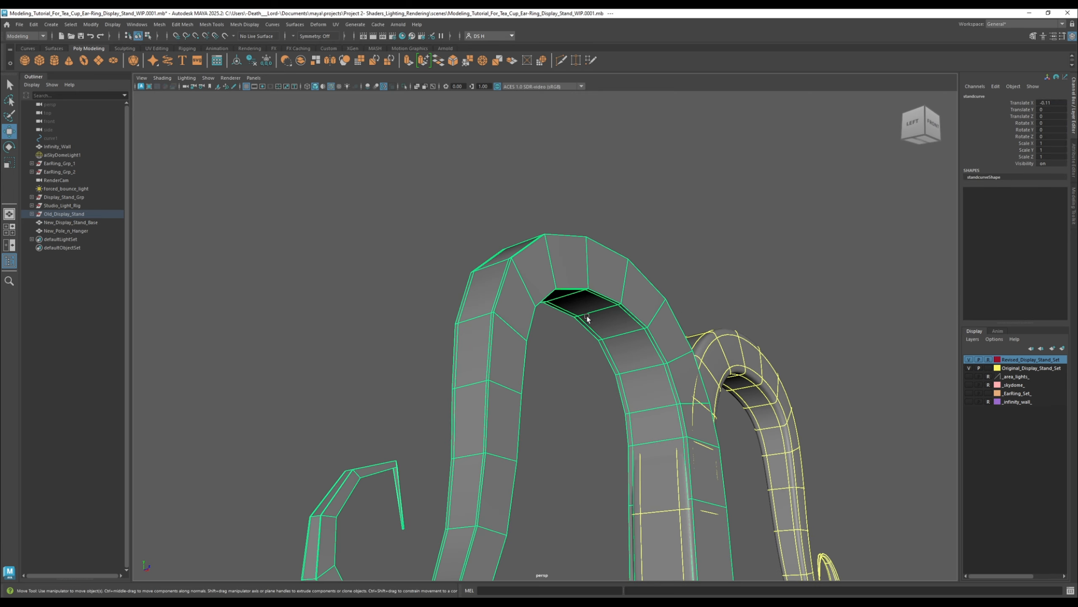
pyautogui.keyDown('alt'); pyautogui.moveTo(692, 352); pyautogui.dragTo(611, 418); pyautogui.keyUp('alt')
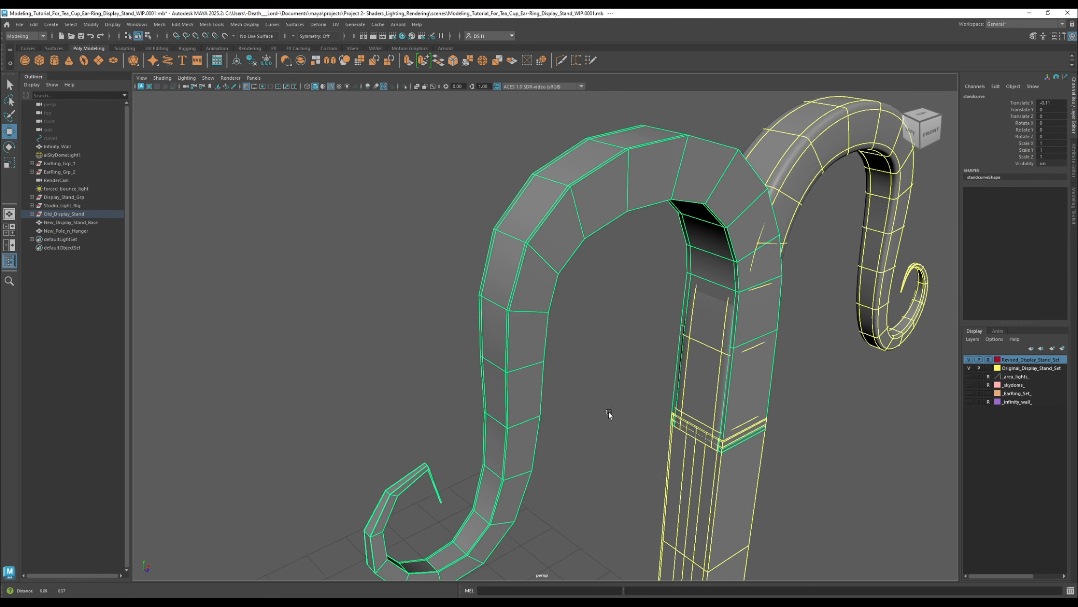
# Step: Restore the hook's smooth preview and set the Original_Display_Stand_Set layer back to Reference display
pyautogui.press('3')
pyautogui.click(989, 368)
pyautogui.click(988, 368)
# Step: Select the New_Pole_n_Hanger pole on the middle stand
pyautogui.keyDown('alt'); pyautogui.moveTo(794, 340); pyautogui.dragTo(771, 392); pyautogui.keyUp('alt')
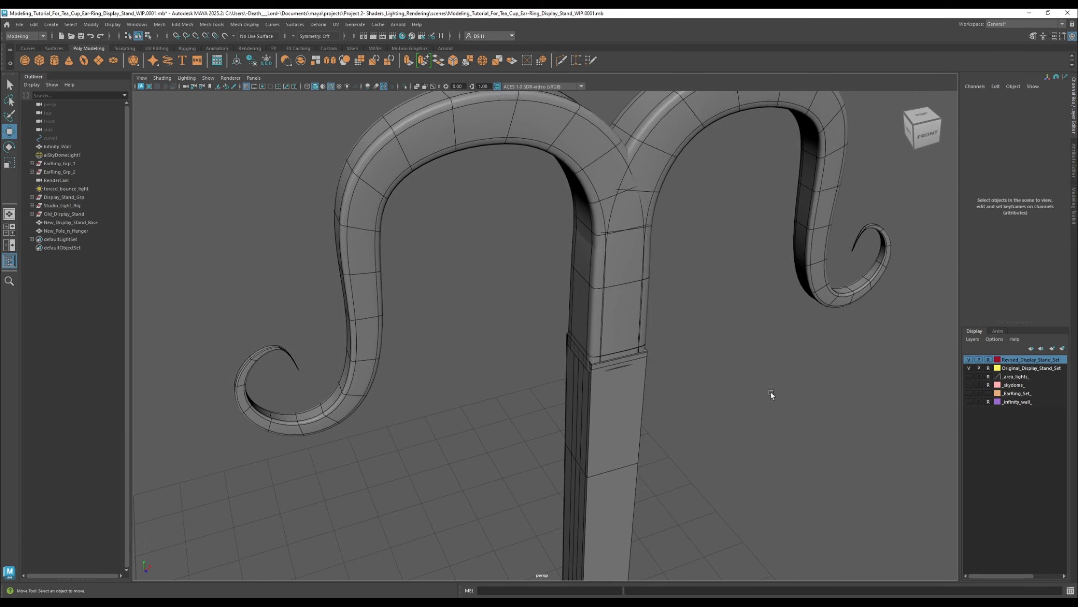
pyautogui.keyDown('alt'); pyautogui.moveTo(771, 392); pyautogui.dragTo(738, 445, button='right'); pyautogui.keyUp('alt')
pyautogui.press('a')
pyautogui.keyDown('alt'); pyautogui.moveTo(539, 434); pyautogui.dragTo(563, 341, button='right'); pyautogui.keyUp('alt')
pyautogui.click(545, 337)
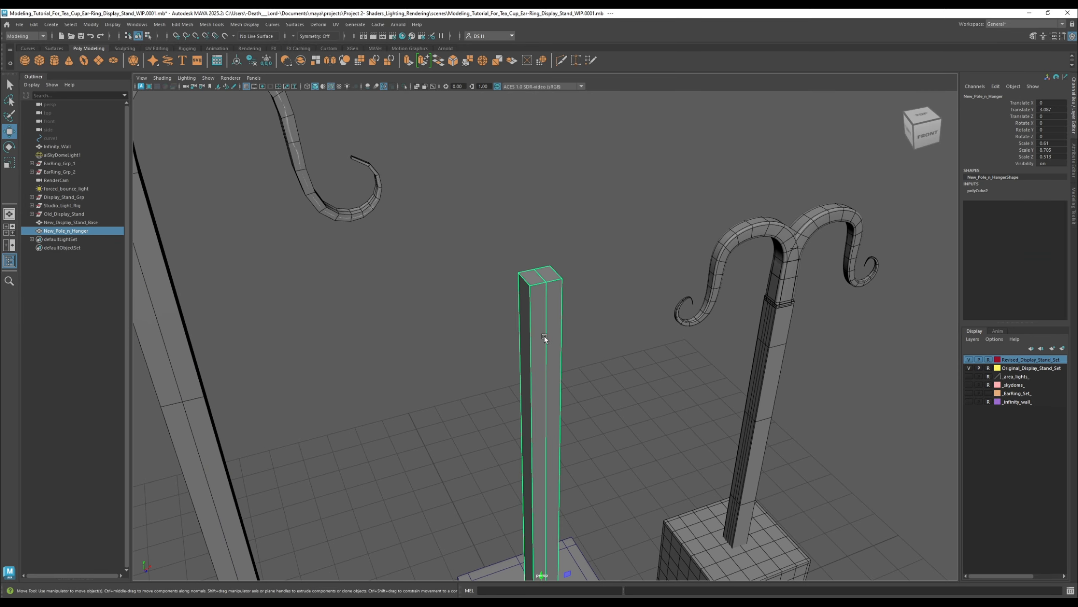
# Step: Examine the pole's two top faces, highlighting the left one to compare it with the reference stands' hooks
pyautogui.keyDown('alt'); pyautogui.moveTo(528, 320); pyautogui.dragTo(555, 341); pyautogui.keyUp('alt')
pyautogui.keyDown('alt'); pyautogui.moveTo(554, 341); pyautogui.dragTo(584, 331, button='right'); pyautogui.keyUp('alt')
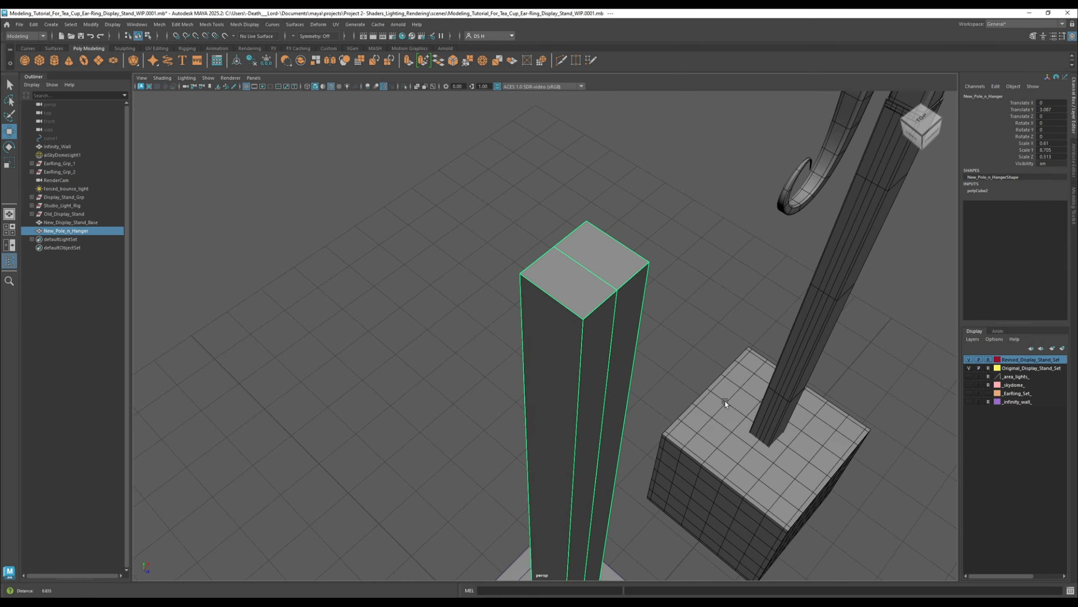
pyautogui.keyDown('alt'); pyautogui.moveTo(553, 340); pyautogui.dragTo(524, 330); pyautogui.keyUp('alt')
pyautogui.keyDown('alt'); pyautogui.moveTo(524, 330); pyautogui.dragTo(546, 304, button='right'); pyautogui.keyUp('alt')
pyautogui.moveTo(546, 304)
pyautogui.keyDown('alt'); pyautogui.mouseDown()
pyautogui.moveTo(500, 298)
pyautogui.moveTo(542, 307)
pyautogui.mouseUp(); pyautogui.keyUp('alt')
pyautogui.rightClick(541, 306)
pyautogui.click(541, 330)
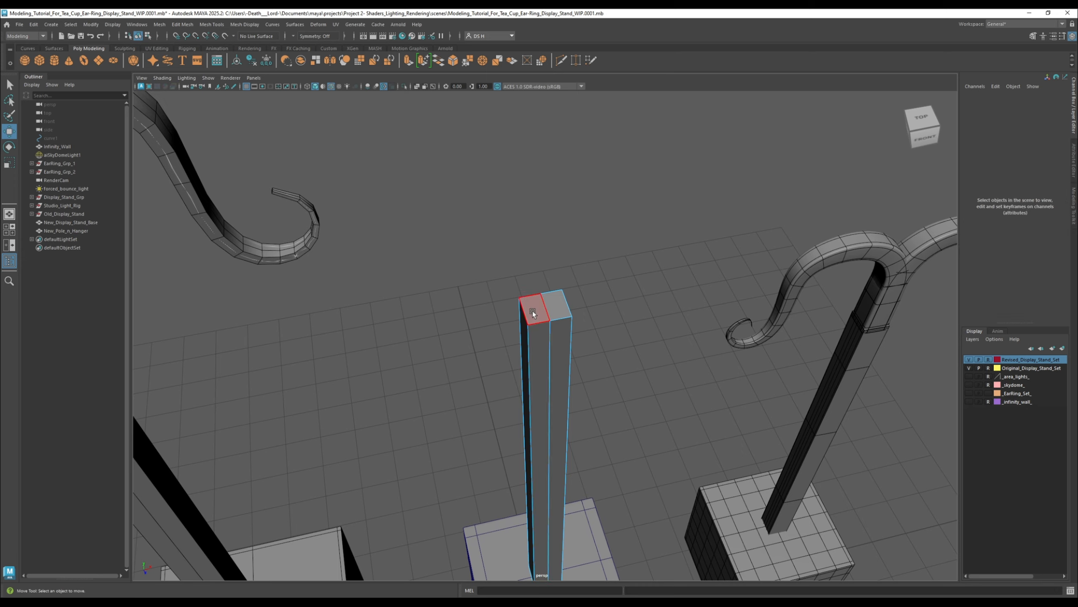
pyautogui.click(533, 310)
pyautogui.keyDown('alt'); pyautogui.moveTo(674, 410); pyautogui.dragTo(501, 320); pyautogui.keyUp('alt')
pyautogui.keyDown('alt'); pyautogui.moveTo(500, 319); pyautogui.dragTo(538, 364, button='middle'); pyautogui.keyUp('alt')
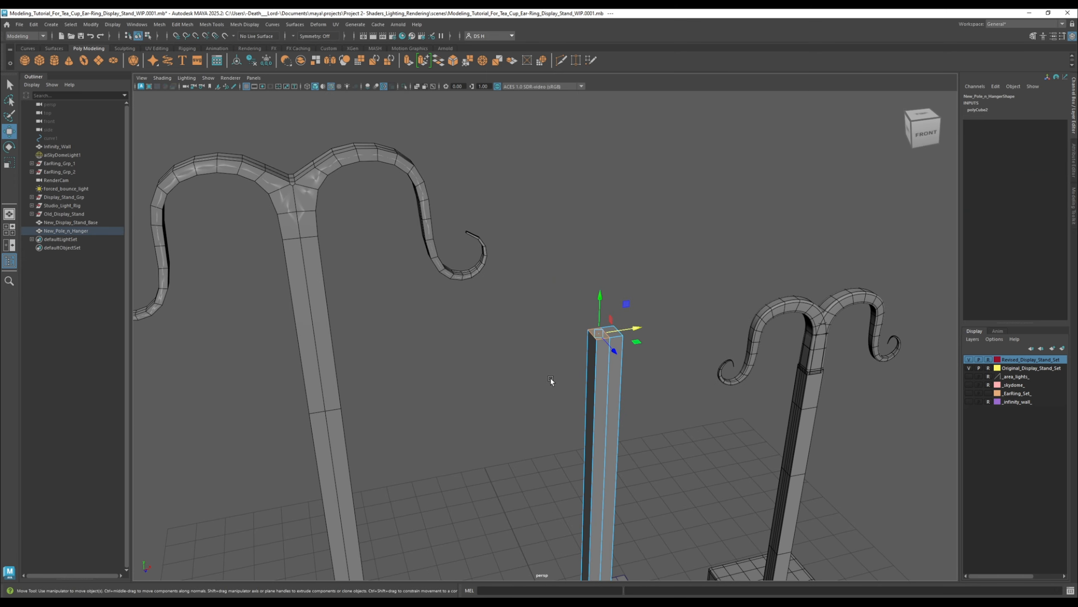
# Step: Return the New_Pole_n_Hanger pole to object selection and turn on its face centers display
pyautogui.moveTo(605, 348); pyautogui.dragTo(637, 276, button='right')
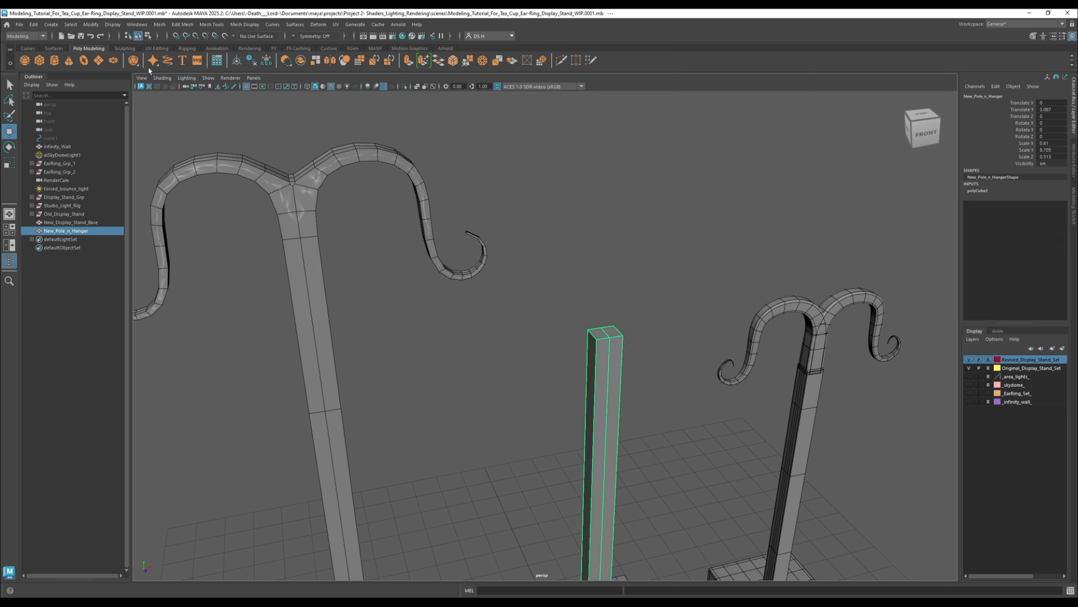
pyautogui.click(113, 25)
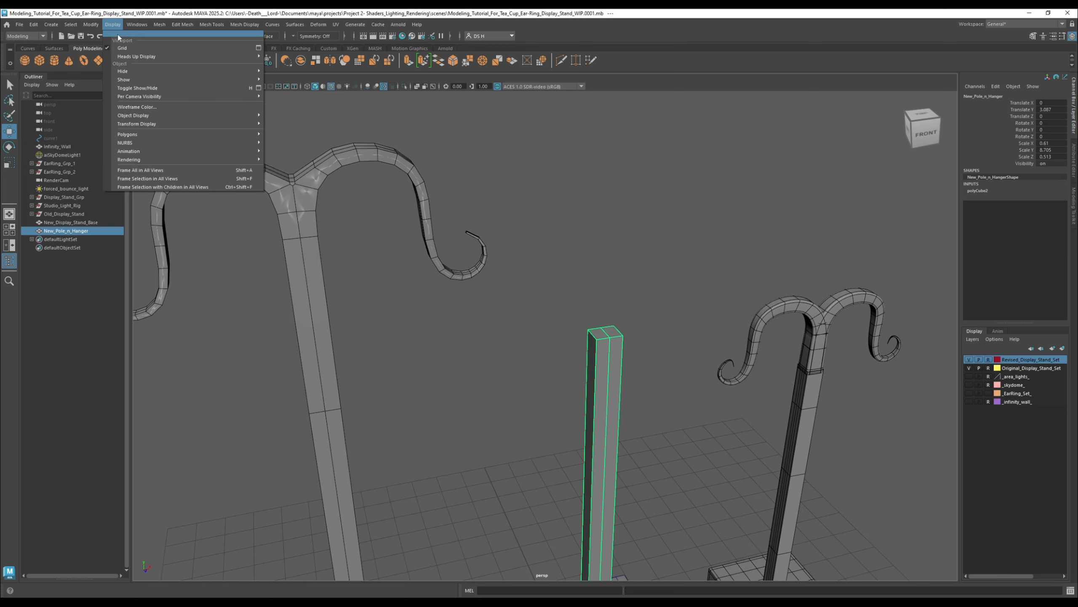
pyautogui.click(118, 34)
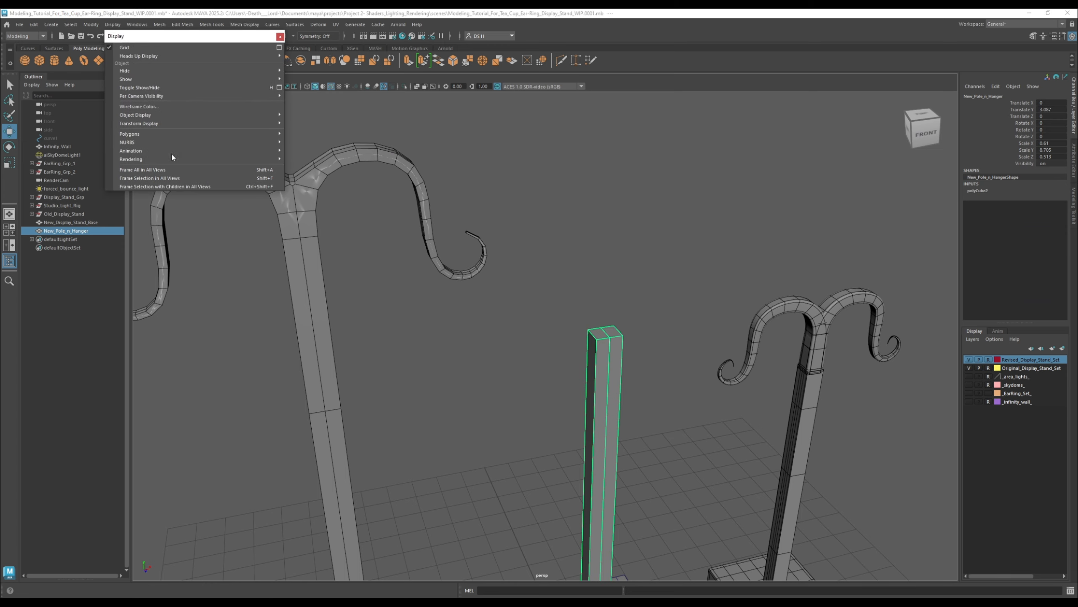
pyautogui.moveTo(142, 134)
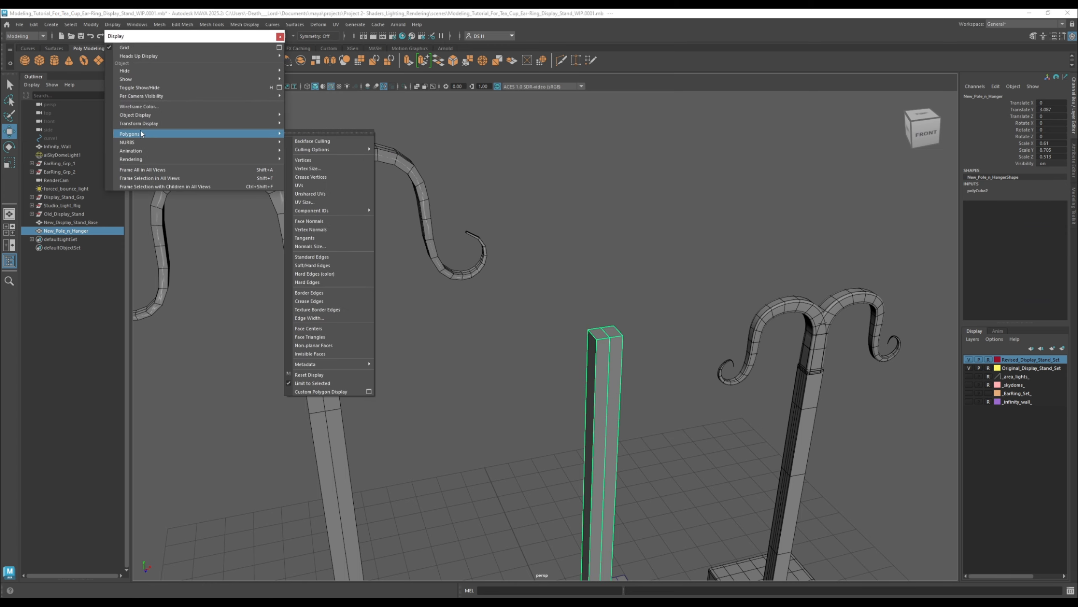
pyautogui.click(315, 133)
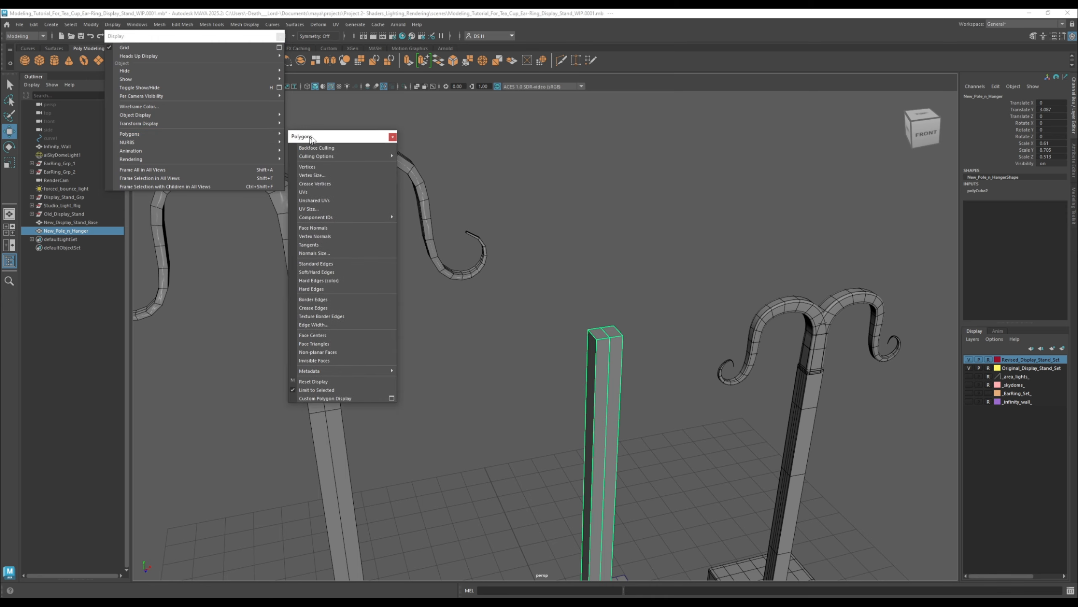
pyautogui.moveTo(135, 136)
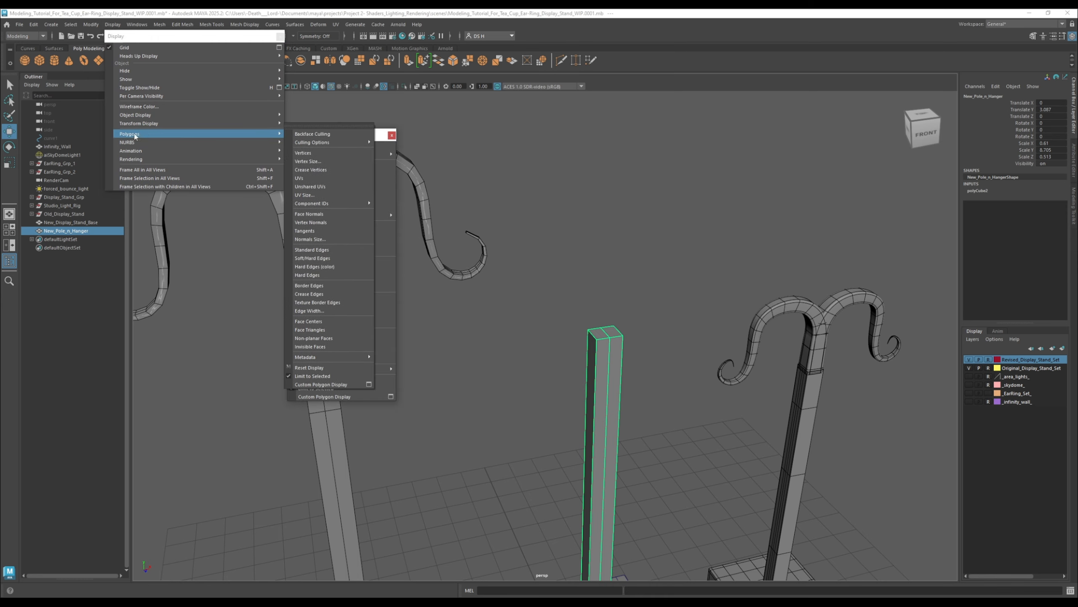
pyautogui.click(401, 162)
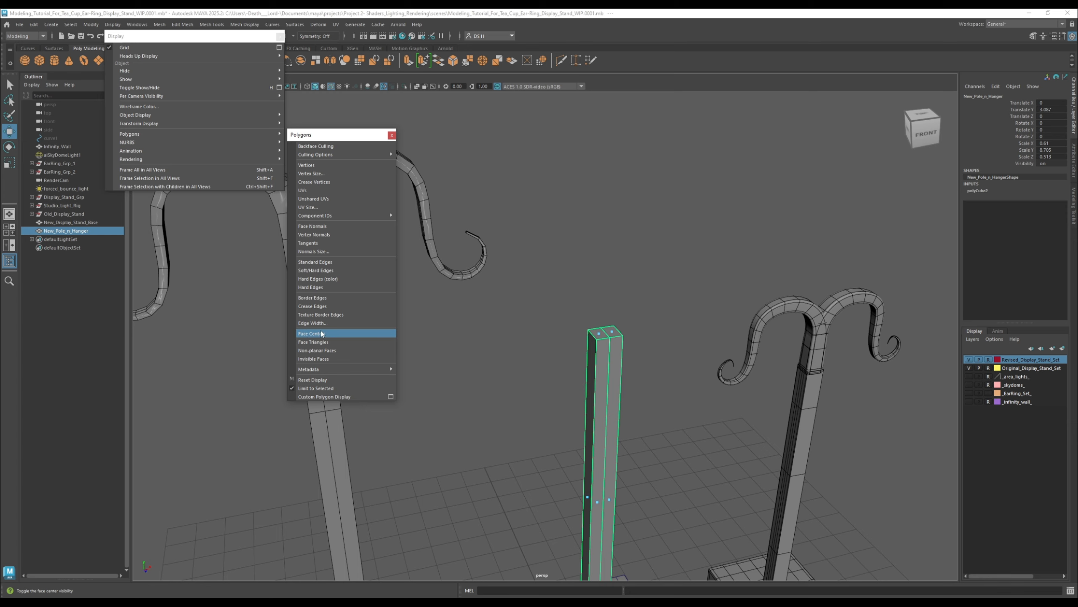
pyautogui.click(548, 392)
# Step: Start the CV Curve Tool with 3 Cubic curve degree, Uniform knot spacing and multiple end knots
pyautogui.scroll(7, 740, 402)
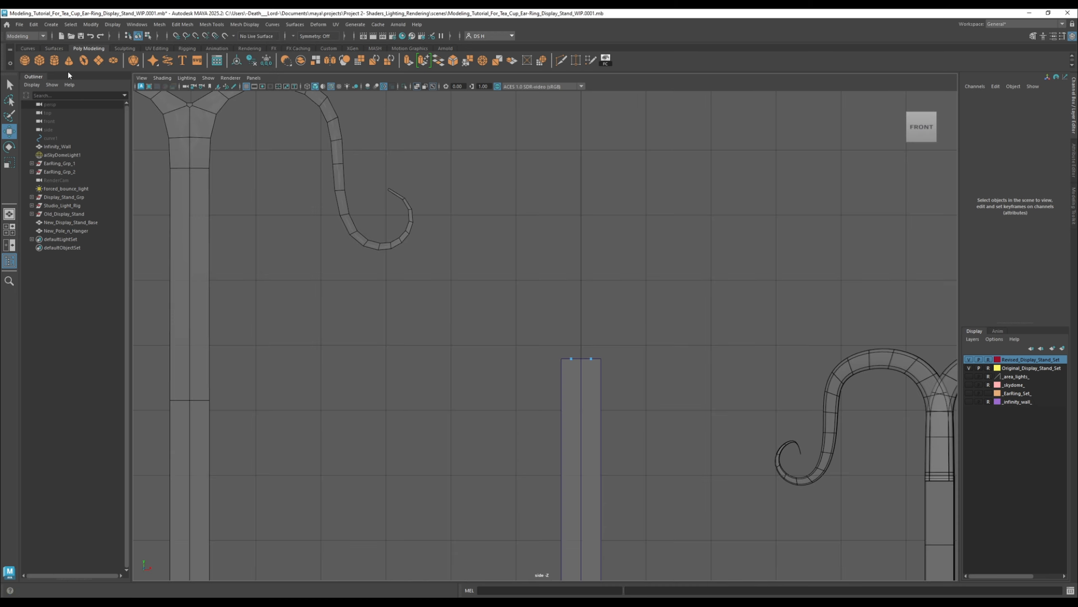
pyautogui.click(53, 25)
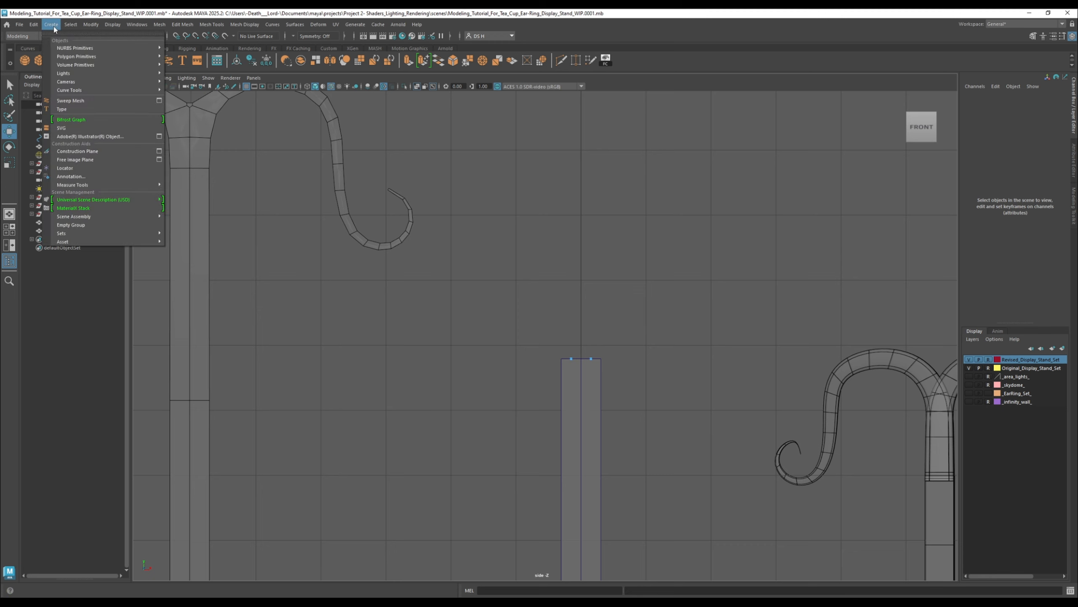
pyautogui.moveTo(83, 91)
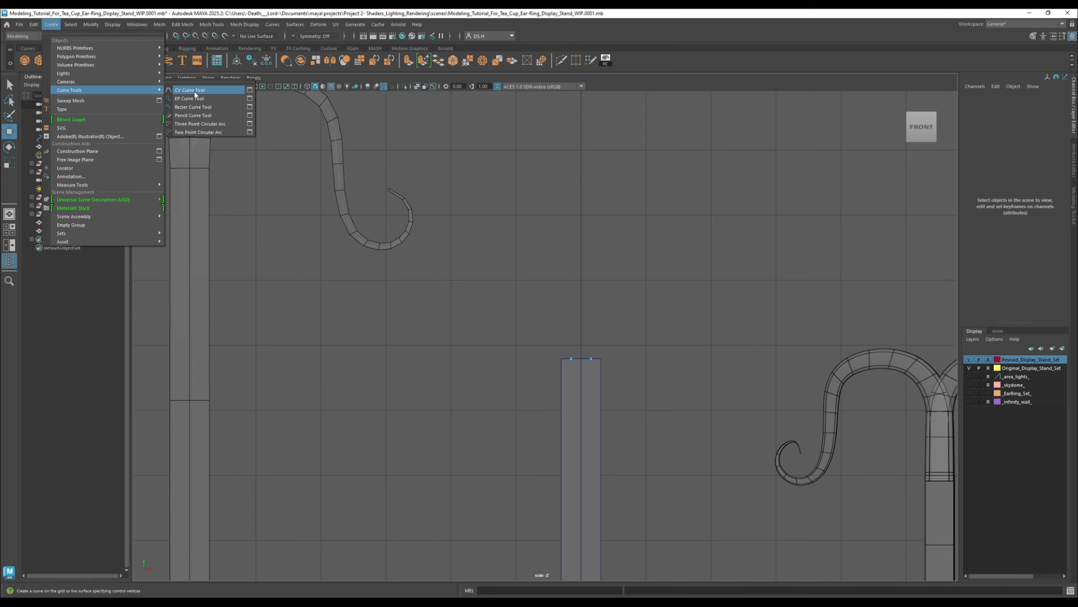
pyautogui.click(250, 90)
pyautogui.moveTo(200, 87); pyautogui.dragTo(322, 187)
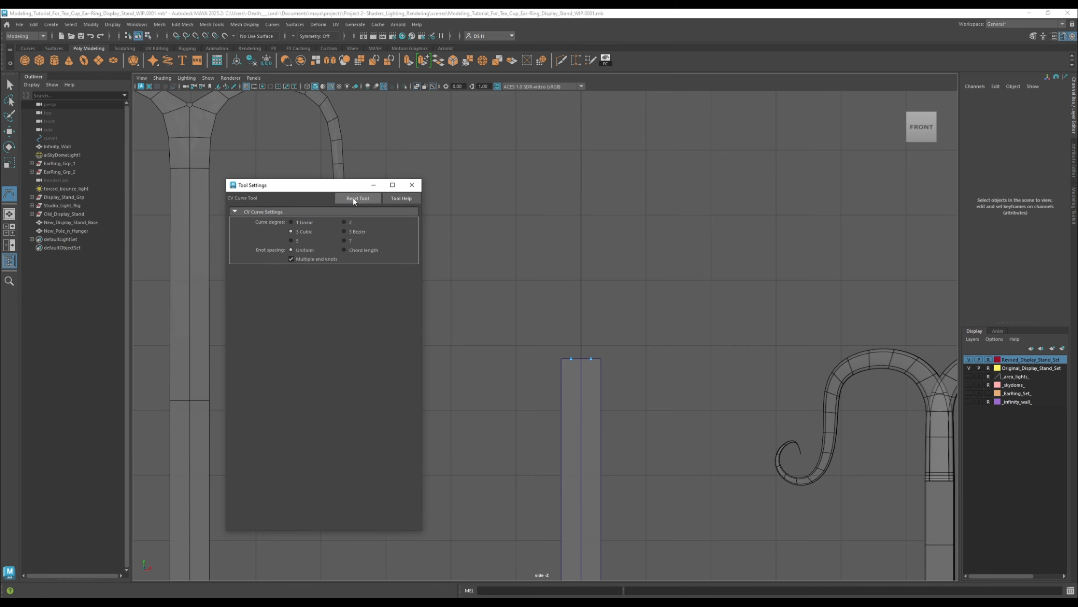
pyautogui.click(417, 185)
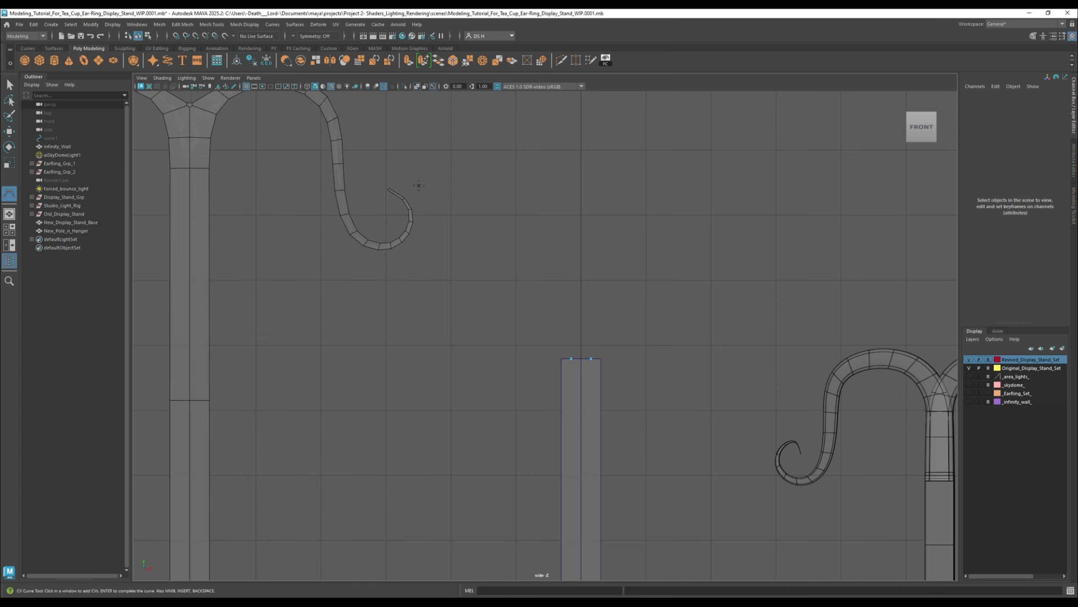
# Step: Place the curve's first control vertex on the center marker of the pole's left top face
pyautogui.keyDown('alt'); pyautogui.moveTo(460, 195); pyautogui.dragTo(807, 460, button='right'); pyautogui.keyUp('alt')
pyautogui.keyDown('alt'); pyautogui.moveTo(578, 302); pyautogui.dragTo(594, 210, button='middle'); pyautogui.keyUp('alt')
pyautogui.keyDown('alt'); pyautogui.moveTo(597, 207); pyautogui.dragTo(775, 299, button='right'); pyautogui.keyUp('alt')
pyautogui.keyDown('alt'); pyautogui.moveTo(666, 208); pyautogui.dragTo(642, 390, button='middle'); pyautogui.keyUp('alt')
pyautogui.scroll(-6, 624, 344)
pyautogui.keyDown('alt'); pyautogui.moveTo(611, 338); pyautogui.dragTo(821, 446, button='right'); pyautogui.keyUp('alt')
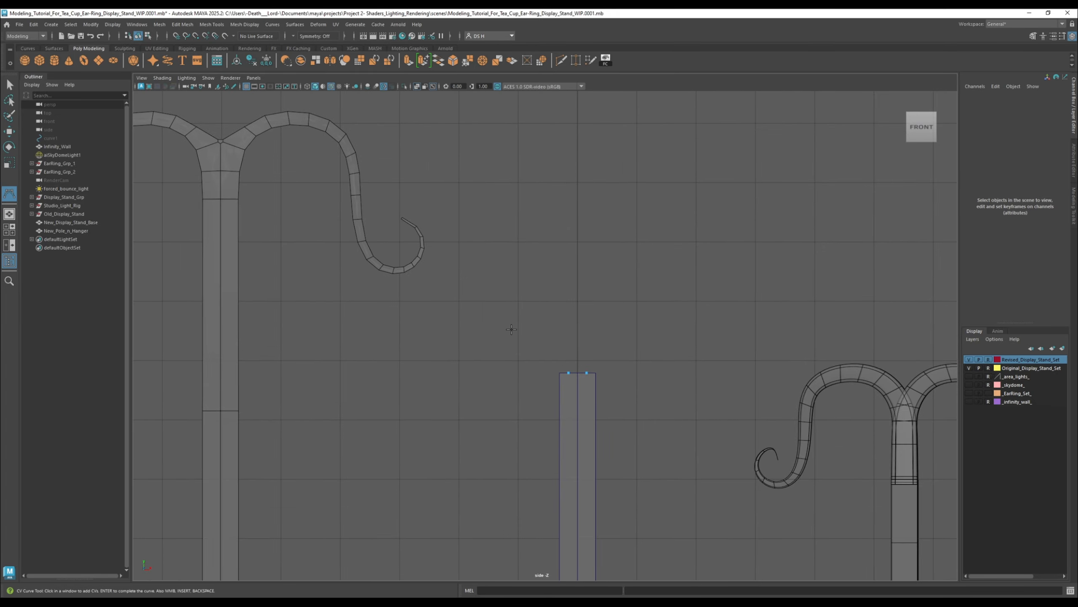
pyautogui.scroll(5, 552, 395)
pyautogui.keyDown('alt'); pyautogui.moveTo(586, 425); pyautogui.dragTo(693, 508, button='right'); pyautogui.keyUp('alt')
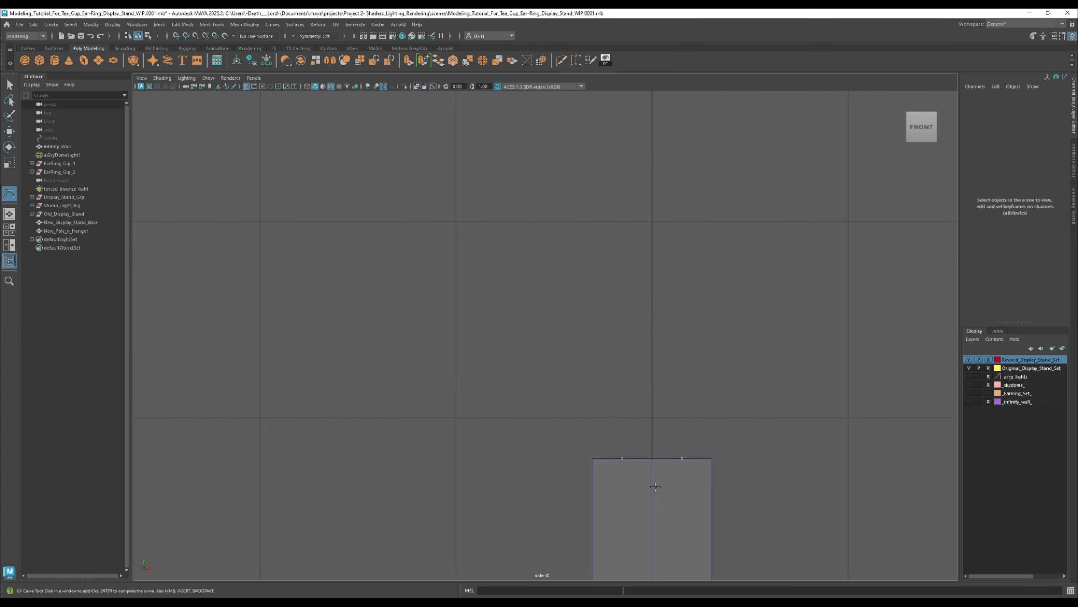
pyautogui.keyDown('alt'); pyautogui.moveTo(622, 472); pyautogui.dragTo(788, 366, button='right'); pyautogui.keyUp('alt')
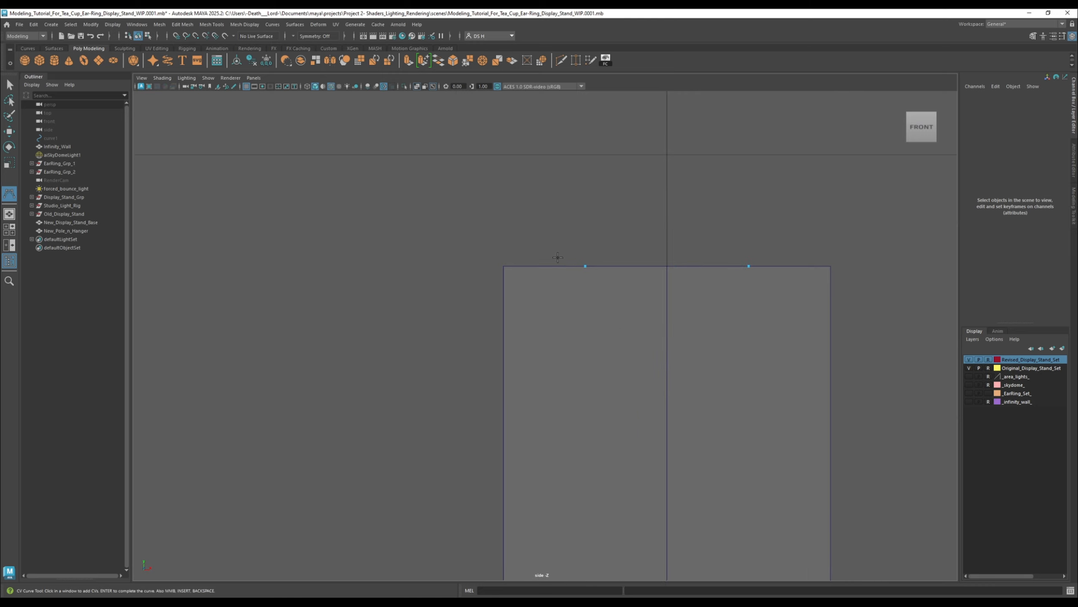
pyautogui.keyDown('alt'); pyautogui.moveTo(558, 258); pyautogui.dragTo(548, 282, button='middle'); pyautogui.keyUp('alt')
pyautogui.keyDown('alt'); pyautogui.moveTo(599, 302); pyautogui.dragTo(657, 339, button='right'); pyautogui.keyUp('alt')
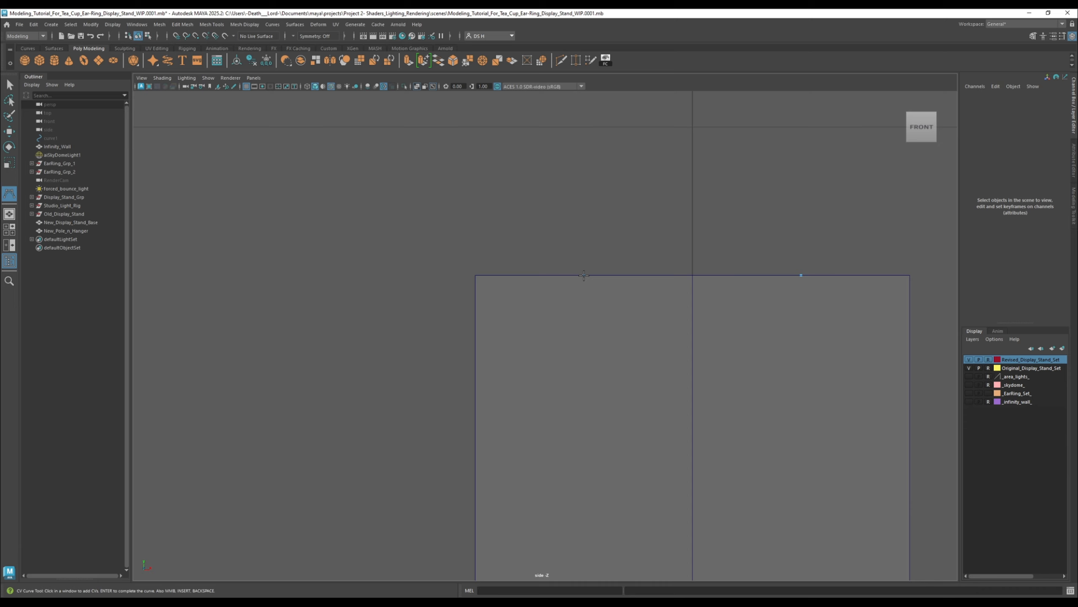
pyautogui.click(584, 275)
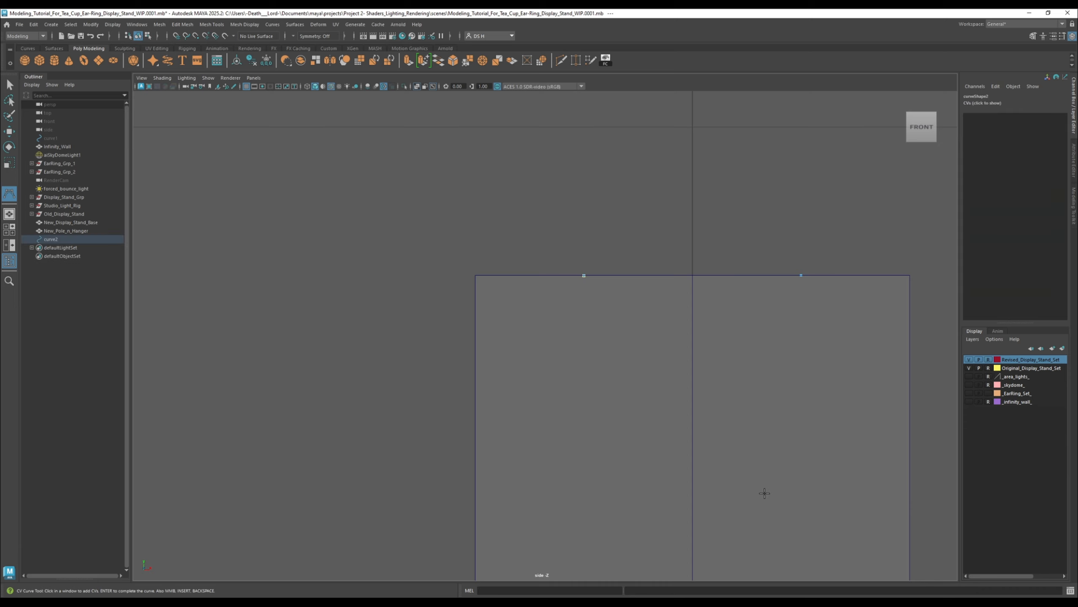
# Step: Place the second control vertex a short distance straight above the first, with the reference hooks as guidance
pyautogui.keyDown('alt'); pyautogui.moveTo(764, 494); pyautogui.dragTo(657, 412, button='right'); pyautogui.keyUp('alt')
pyautogui.keyDown('alt'); pyautogui.moveTo(515, 304); pyautogui.dragTo(586, 359, button='middle'); pyautogui.keyUp('alt')
pyautogui.keyDown('alt'); pyautogui.moveTo(586, 359); pyautogui.dragTo(624, 333, button='right'); pyautogui.keyUp('alt')
pyautogui.keyDown('alt'); pyautogui.moveTo(624, 333); pyautogui.dragTo(632, 335, button='middle'); pyautogui.keyUp('alt')
pyautogui.keyDown('alt'); pyautogui.moveTo(632, 335); pyautogui.dragTo(677, 349, button='right'); pyautogui.keyUp('alt')
pyautogui.keyDown('alt'); pyautogui.moveTo(677, 346); pyautogui.dragTo(705, 375, button='middle'); pyautogui.keyUp('alt')
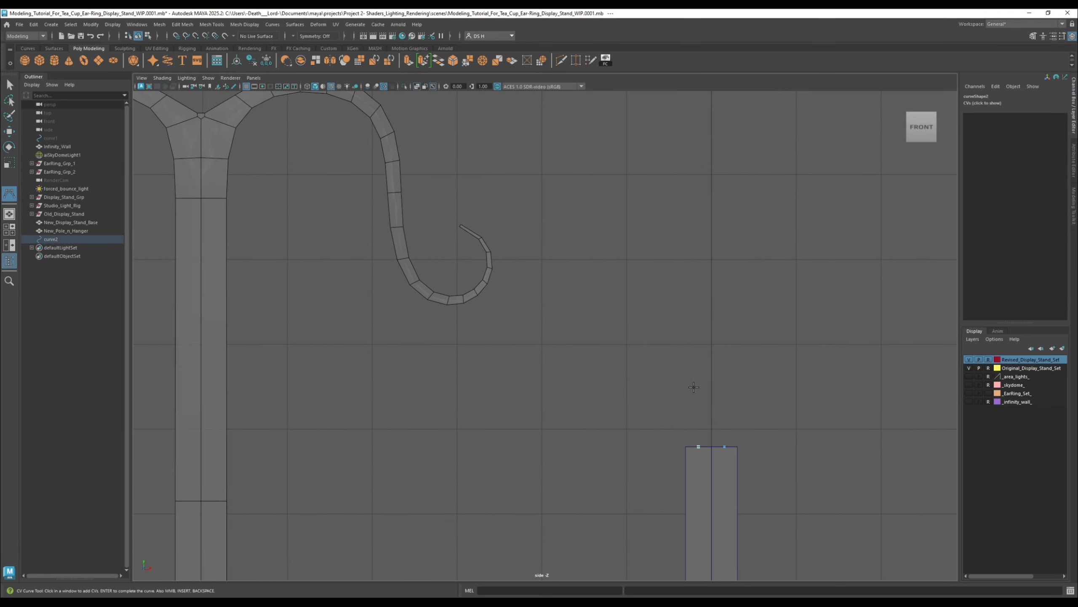
pyautogui.keyDown('alt'); pyautogui.moveTo(695, 387); pyautogui.dragTo(606, 368, button='right'); pyautogui.keyUp('alt')
pyautogui.keyDown('alt'); pyautogui.moveTo(651, 362); pyautogui.dragTo(692, 368, button='middle'); pyautogui.keyUp('alt')
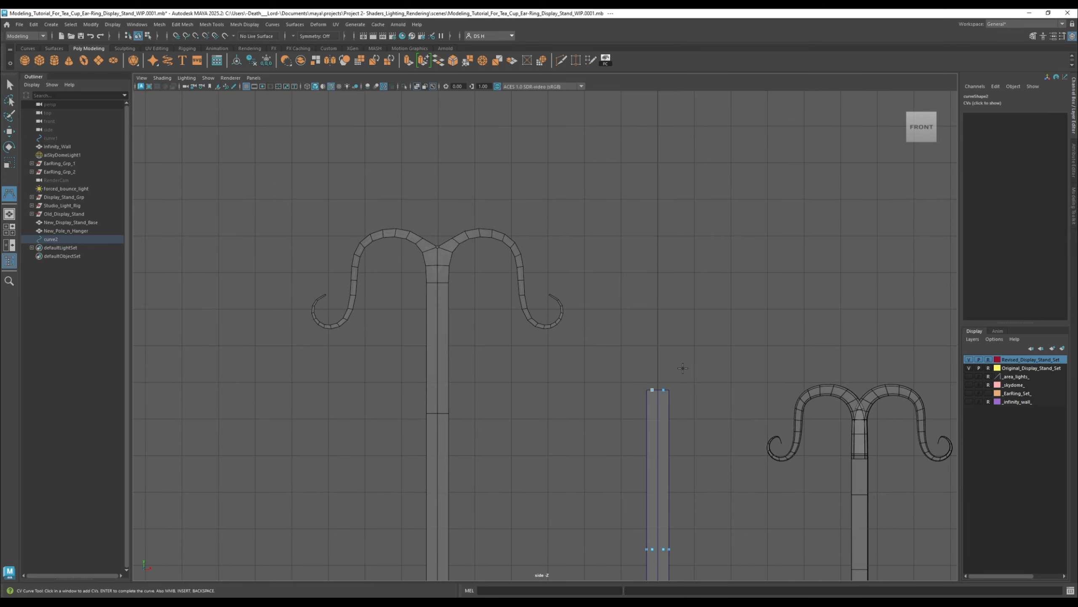
pyautogui.keyDown('alt'); pyautogui.moveTo(602, 346); pyautogui.dragTo(799, 433, button='right'); pyautogui.keyUp('alt')
pyautogui.click(710, 396)
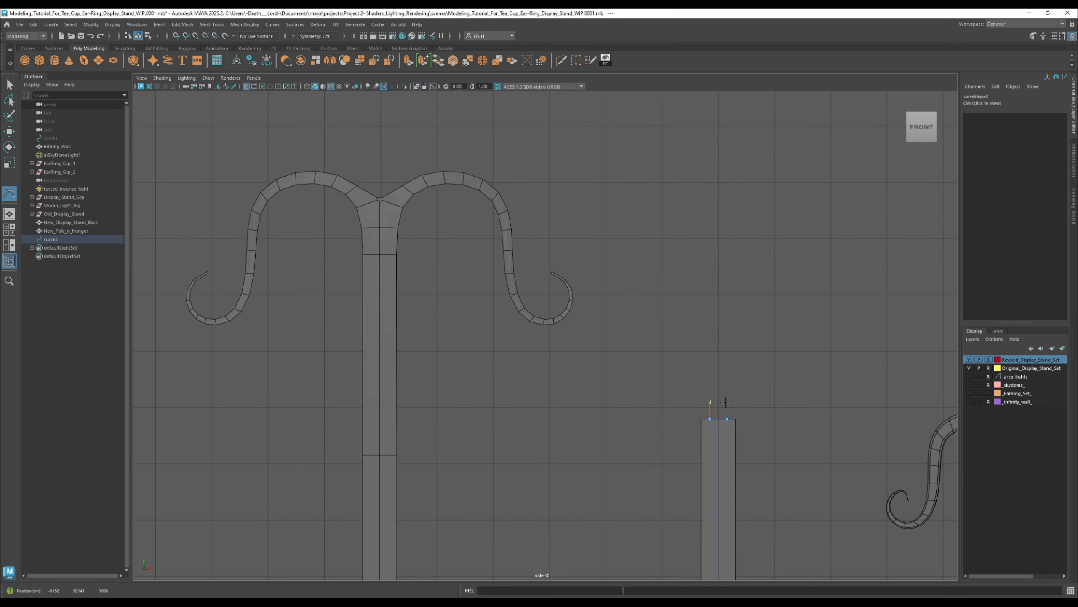
pyautogui.moveTo(722, 393)
pyautogui.keyDown('shift'); pyautogui.mouseDown()
pyautogui.moveTo(707, 379)
pyautogui.moveTo(710, 414)
pyautogui.moveTo(720, 408)
pyautogui.mouseUp(); pyautogui.keyUp('shift')
pyautogui.scroll(10, 667, 404)
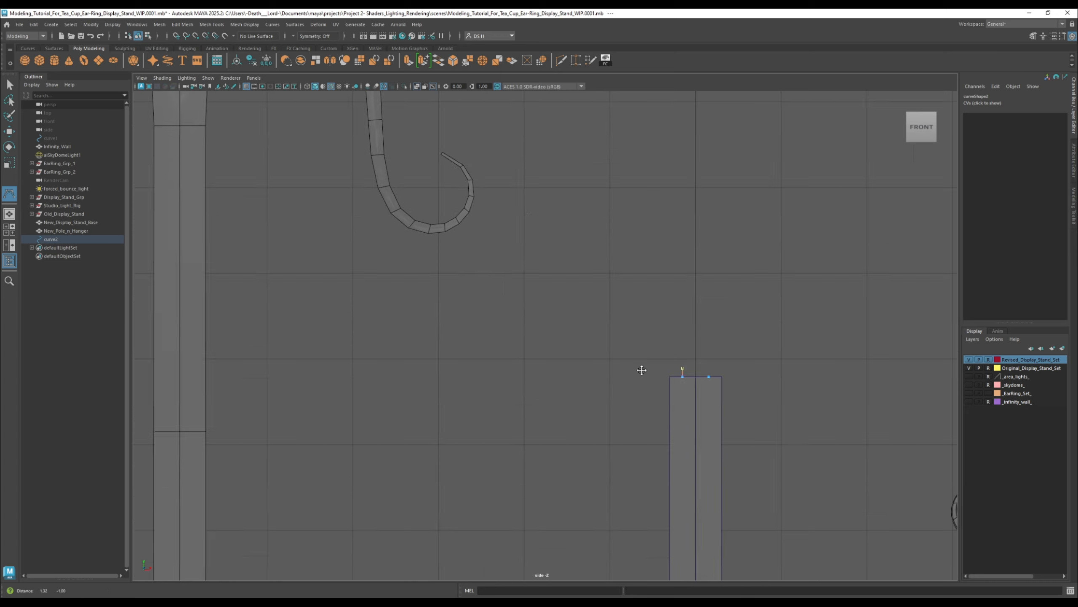
pyautogui.keyDown('alt'); pyautogui.moveTo(586, 354); pyautogui.dragTo(586, 365, button='middle'); pyautogui.keyUp('alt')
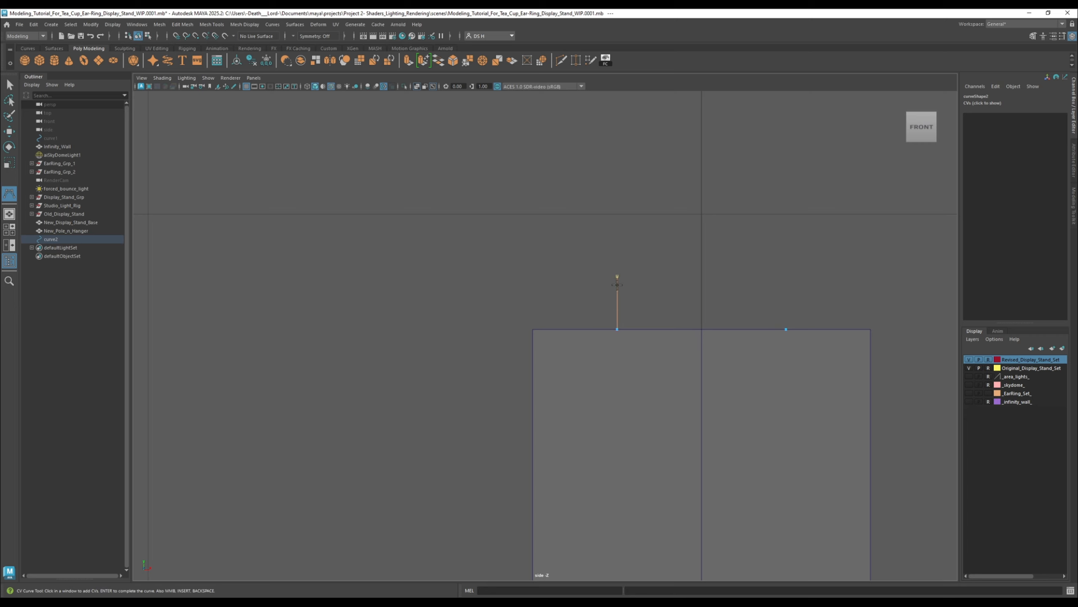
# Step: Add a third control vertex directly above the second, keeping the curve's start vertical
pyautogui.scroll(-6, 619, 271)
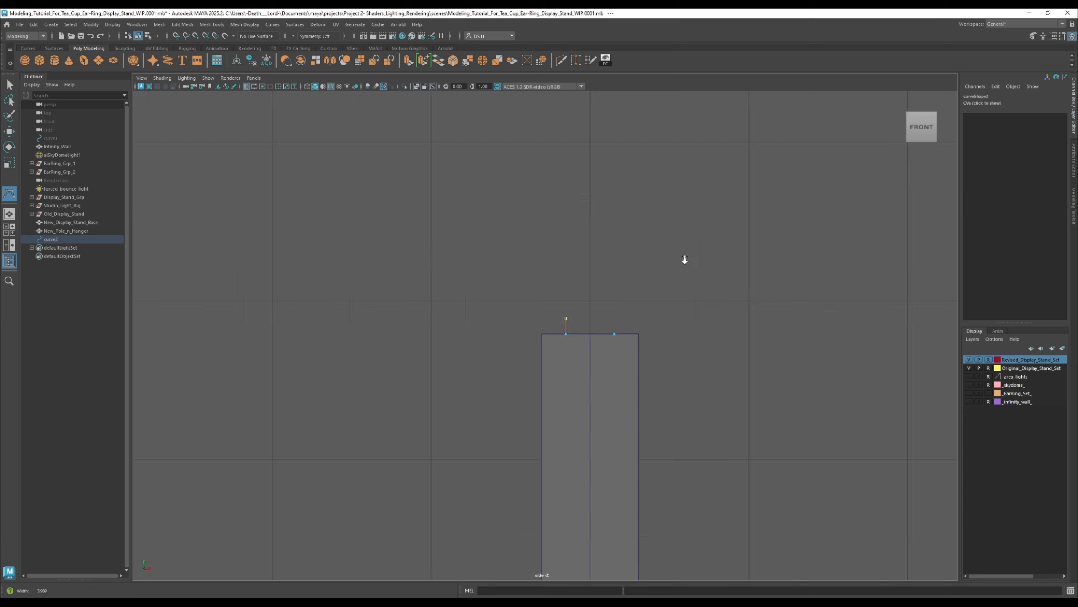
pyautogui.keyDown('alt'); pyautogui.moveTo(638, 294); pyautogui.dragTo(759, 364, button='middle'); pyautogui.keyUp('alt')
pyautogui.keyDown('alt'); pyautogui.moveTo(759, 364); pyautogui.dragTo(890, 482, button='right'); pyautogui.keyUp('alt')
pyautogui.keyDown('alt'); pyautogui.moveTo(727, 401); pyautogui.dragTo(611, 322, button='middle'); pyautogui.keyUp('alt')
pyautogui.scroll(-3, 611, 323)
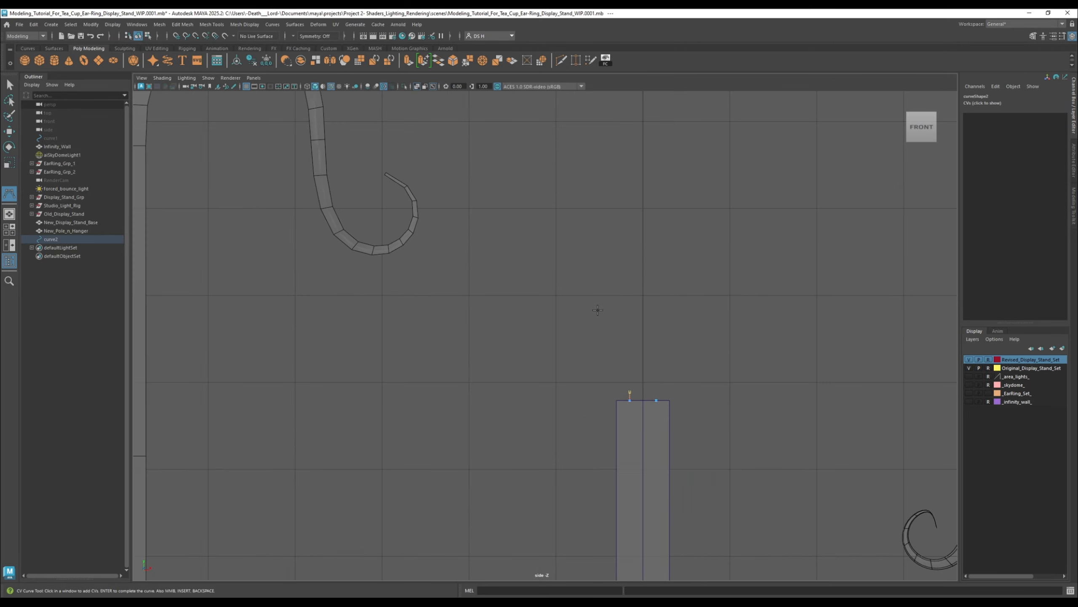
pyautogui.click(630, 372)
pyautogui.moveTo(629, 378); pyautogui.dragTo(629, 376)
pyautogui.scroll(1, 615, 385)
pyautogui.scroll(4, 615, 385)
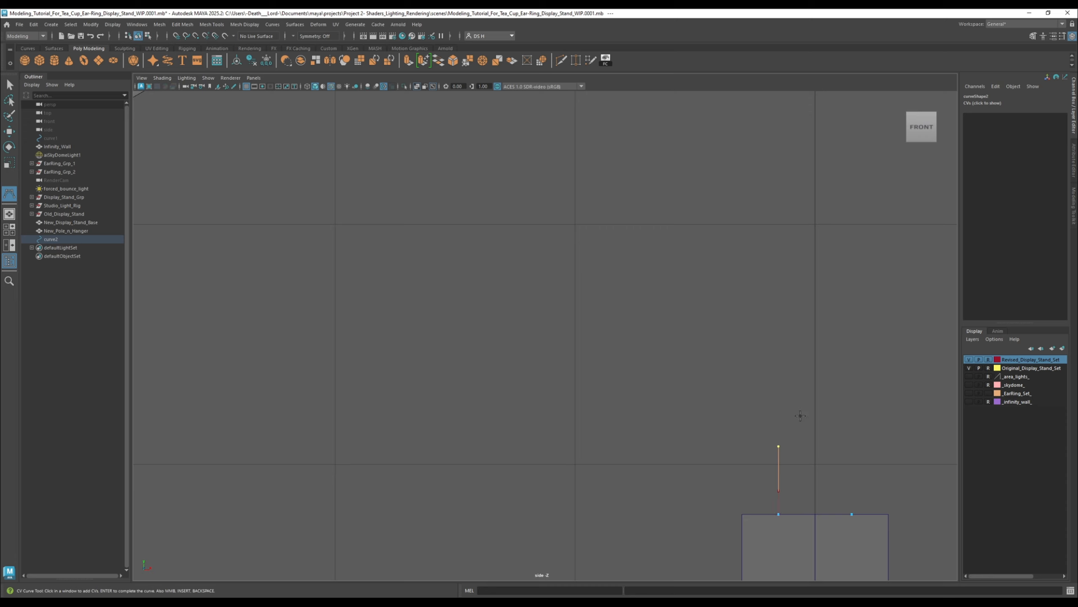
# Step: Extend the curve straight up with a fourth control vertex in line with the previous three
pyautogui.scroll(-2, 798, 376)
pyautogui.keyDown('alt'); pyautogui.moveTo(798, 376); pyautogui.dragTo(756, 385, button='right'); pyautogui.keyUp('alt')
pyautogui.keyDown('alt'); pyautogui.moveTo(743, 389); pyautogui.dragTo(753, 374, button='middle'); pyautogui.keyUp('alt')
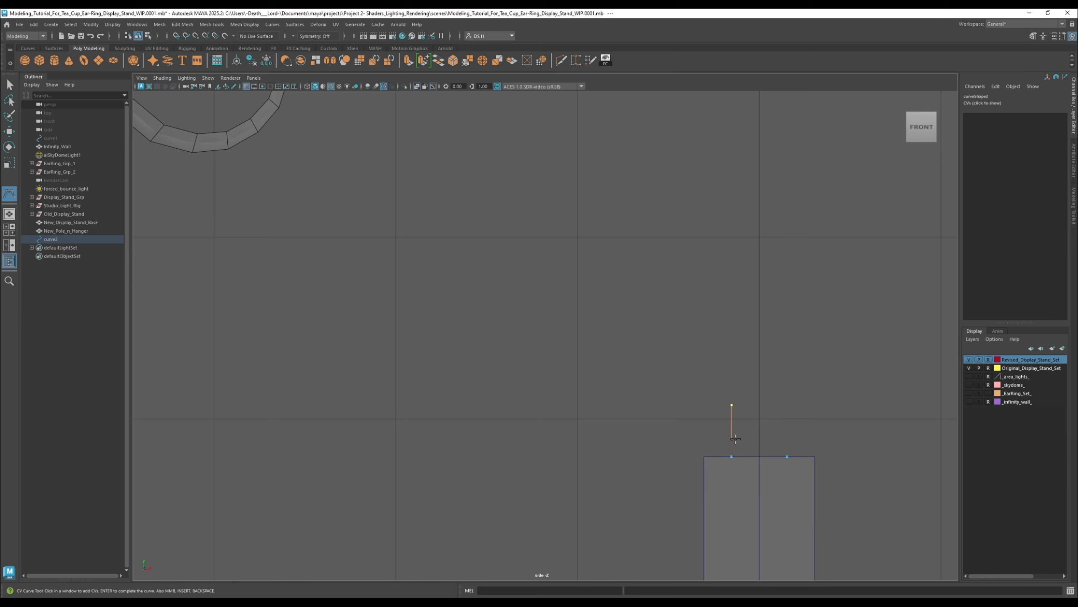
pyautogui.keyDown('alt'); pyautogui.moveTo(722, 356); pyautogui.dragTo(736, 402, button='middle'); pyautogui.keyUp('alt')
pyautogui.moveTo(743, 388); pyautogui.dragTo(741, 358)
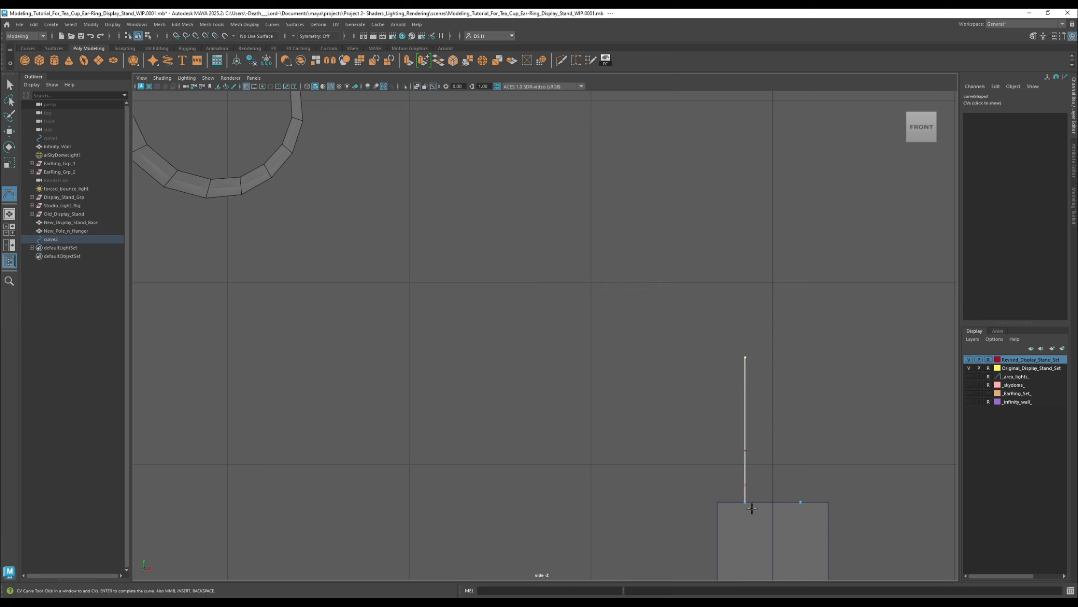
# Step: Try a fifth control vertex to the left of and slightly above the fourth to start the hanger's bend
pyautogui.scroll(-5, 810, 393)
pyautogui.scroll(1, 775, 410)
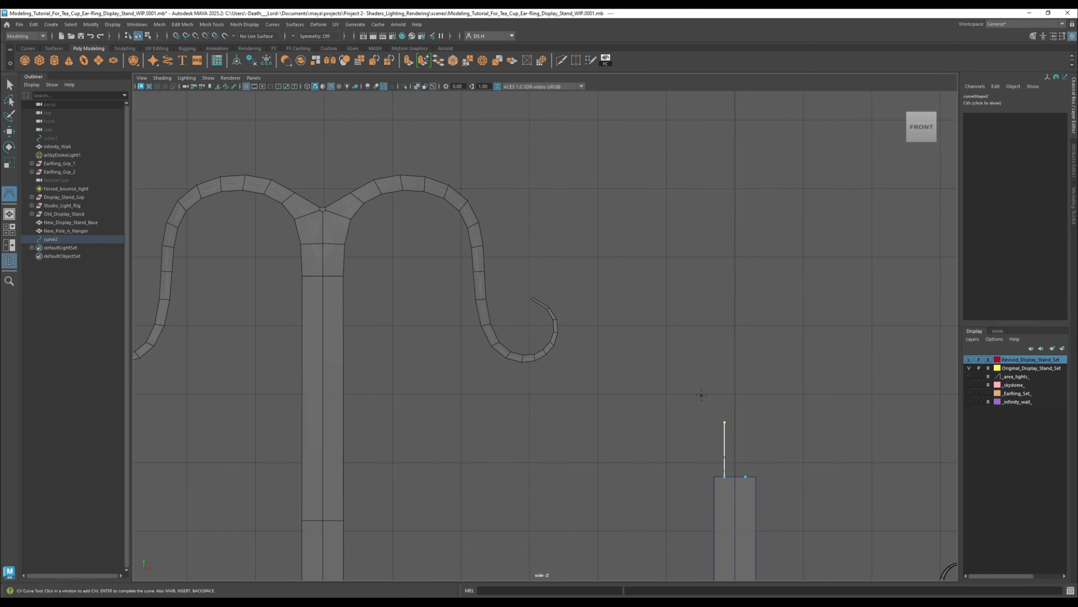
pyautogui.moveTo(704, 394)
pyautogui.mouseDown()
pyautogui.moveTo(682, 411)
pyautogui.moveTo(694, 402)
pyautogui.moveTo(707, 411)
pyautogui.moveTo(691, 429)
pyautogui.moveTo(705, 435)
pyautogui.moveTo(735, 404)
pyautogui.moveTo(678, 399)
pyautogui.moveTo(663, 477)
pyautogui.moveTo(676, 405)
pyautogui.moveTo(706, 404)
pyautogui.moveTo(702, 413)
pyautogui.mouseUp()
pyautogui.keyDown('alt'); pyautogui.moveTo(749, 456); pyautogui.dragTo(814, 525, button='right'); pyautogui.keyUp('alt')
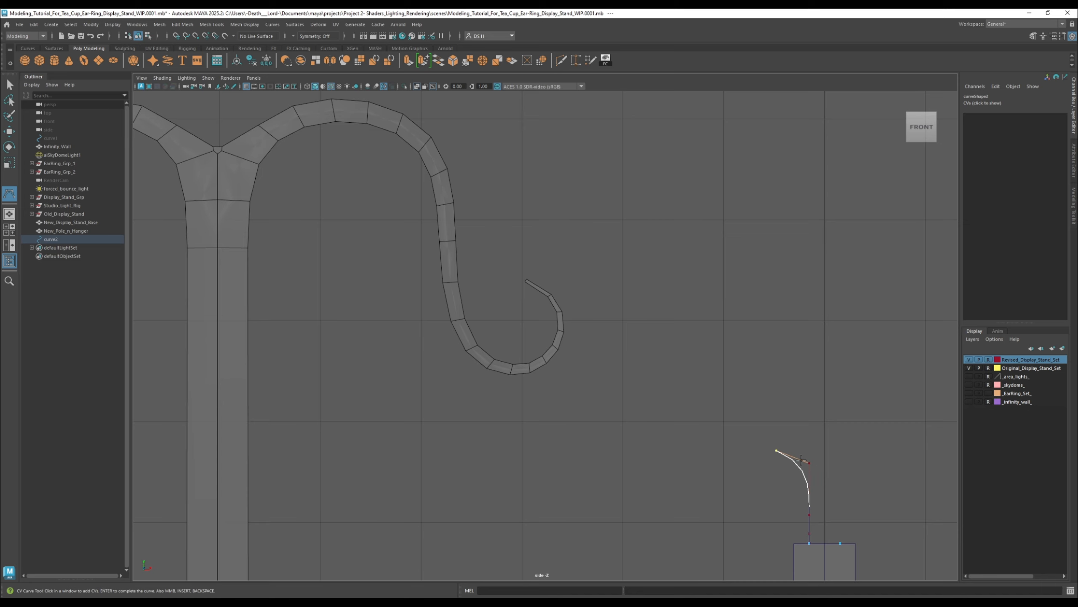
pyautogui.keyDown('alt'); pyautogui.moveTo(819, 471); pyautogui.dragTo(714, 348, button='middle'); pyautogui.keyUp('alt')
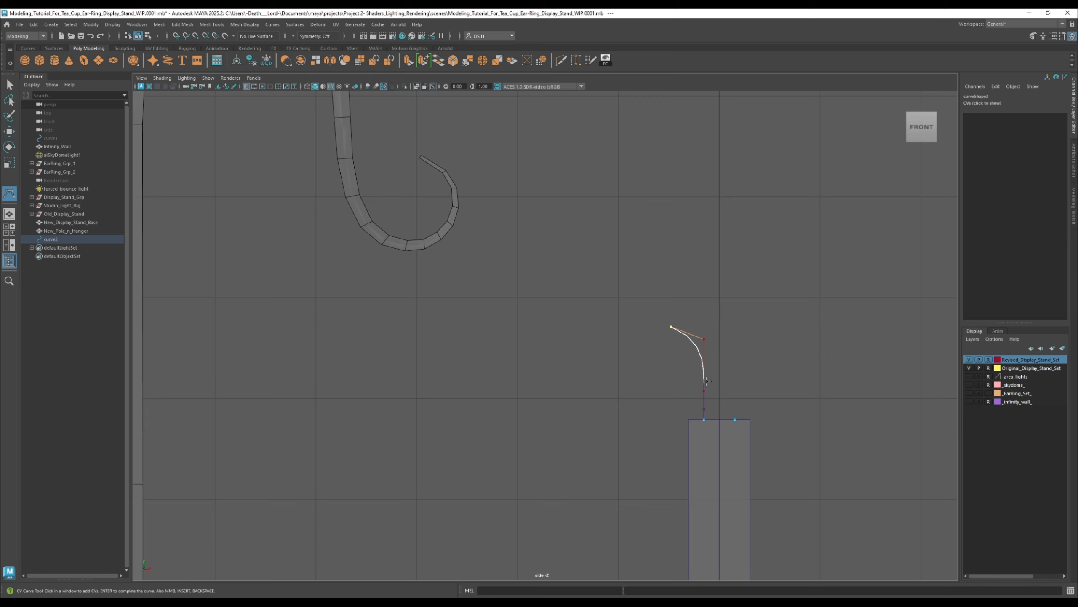
pyautogui.keyDown('alt'); pyautogui.moveTo(650, 315); pyautogui.dragTo(671, 346, button='middle'); pyautogui.keyUp('alt')
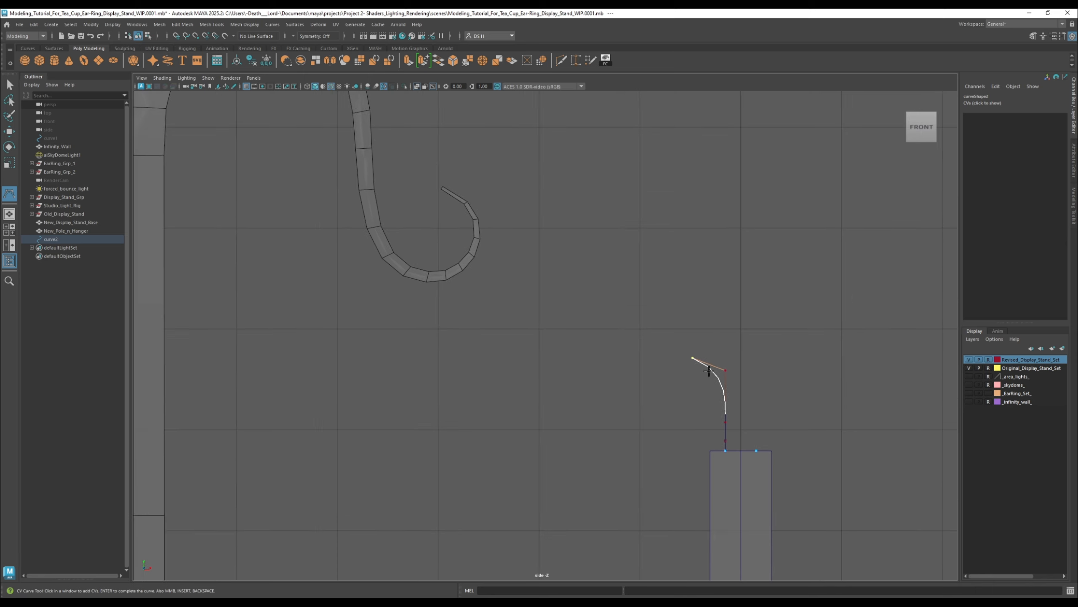
# Step: Undo the fifth control vertex and place it higher and closer in for a gentler leftward bend
pyautogui.hotkey('ctrl', 'z')
pyautogui.moveTo(668, 321); pyautogui.dragTo(699, 332)
pyautogui.scroll(-4, 684, 380)
pyautogui.keyDown('alt'); pyautogui.moveTo(614, 356); pyautogui.dragTo(637, 356, button='right'); pyautogui.keyUp('alt')
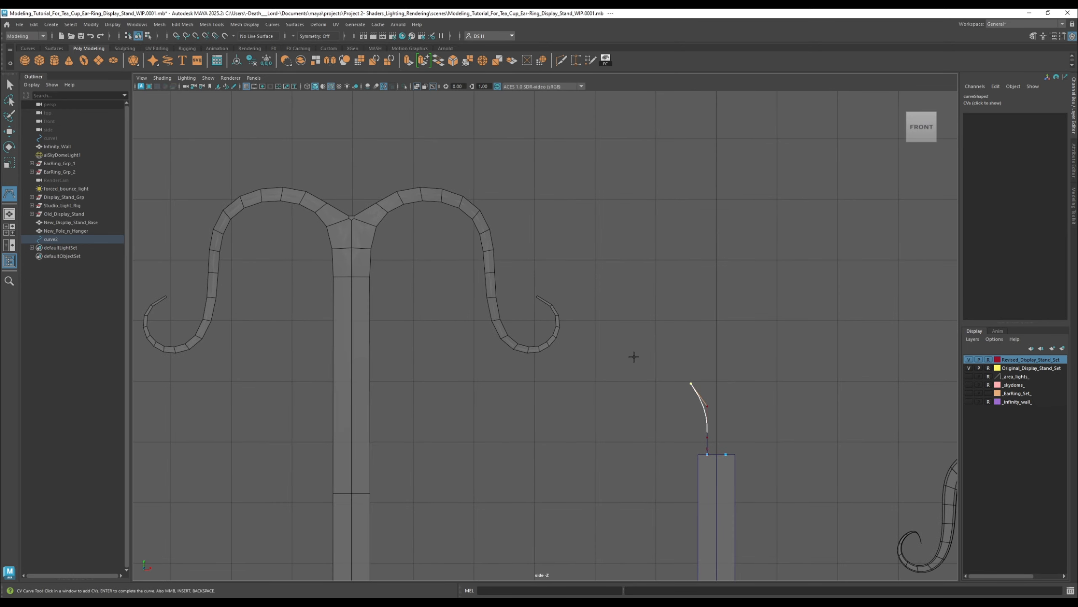
# Step: Add three more control vertices leftward from the bend to form the rounded arch of the hook
pyautogui.moveTo(639, 356)
pyautogui.mouseDown()
pyautogui.moveTo(682, 366)
pyautogui.moveTo(658, 363)
pyautogui.mouseUp()
pyautogui.moveTo(577, 364); pyautogui.dragTo(619, 359)
pyautogui.click(576, 370)
pyautogui.scroll(-7, 705, 340)
pyautogui.keyDown('alt'); pyautogui.moveTo(741, 381); pyautogui.dragTo(589, 293, button='middle'); pyautogui.keyUp('alt')
pyautogui.scroll(4, 705, 310)
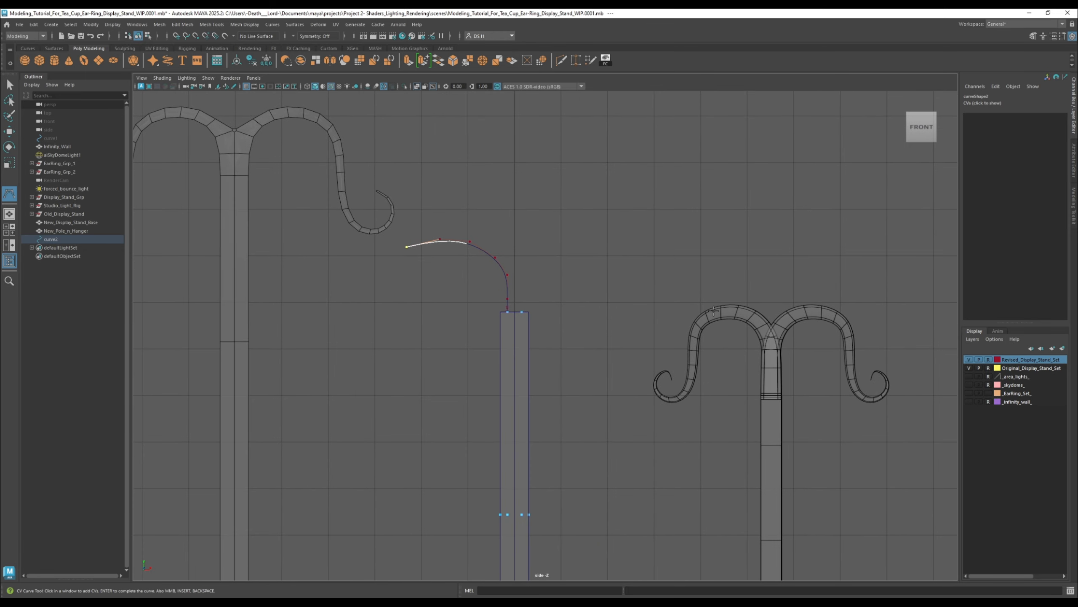
pyautogui.keyDown('alt'); pyautogui.moveTo(380, 261); pyautogui.dragTo(498, 258, button='middle'); pyautogui.keyUp('alt')
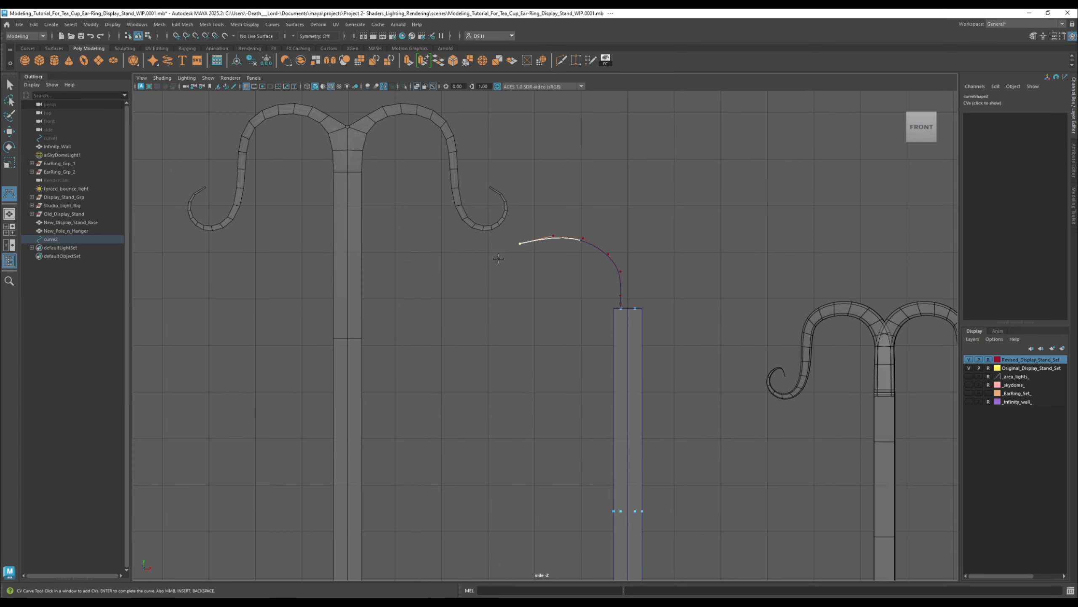
# Step: Bring the curve straight down from the arch, coil its end into a small upward curl, and complete the curve
pyautogui.moveTo(491, 260); pyautogui.dragTo(497, 271)
pyautogui.moveTo(491, 306)
pyautogui.mouseDown()
pyautogui.moveTo(494, 315)
pyautogui.moveTo(499, 300)
pyautogui.mouseUp()
pyautogui.moveTo(494, 335); pyautogui.dragTo(498, 333)
pyautogui.moveTo(481, 356); pyautogui.dragTo(493, 345)
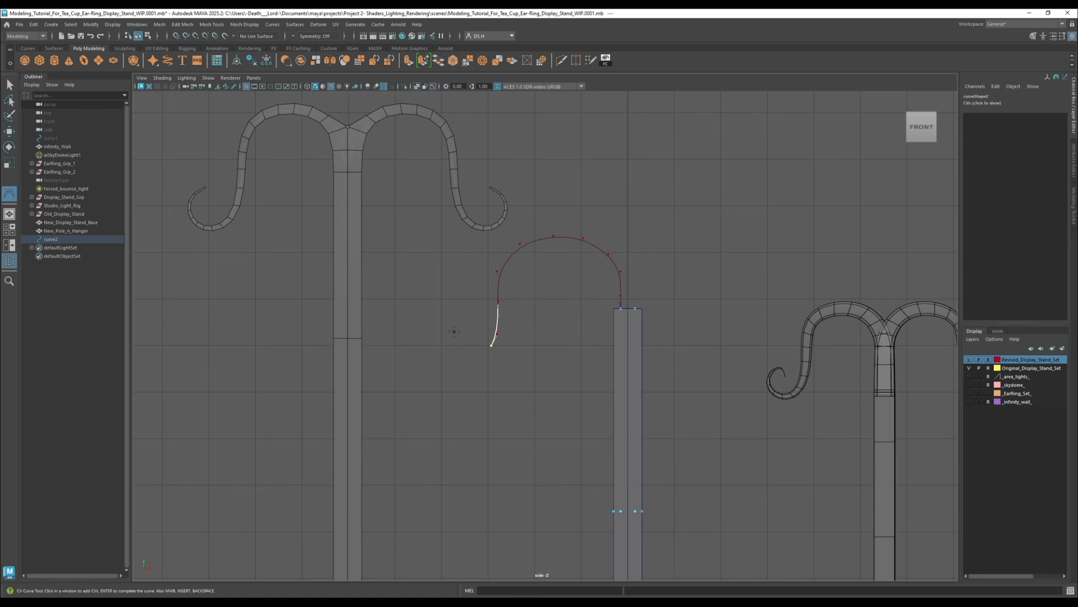
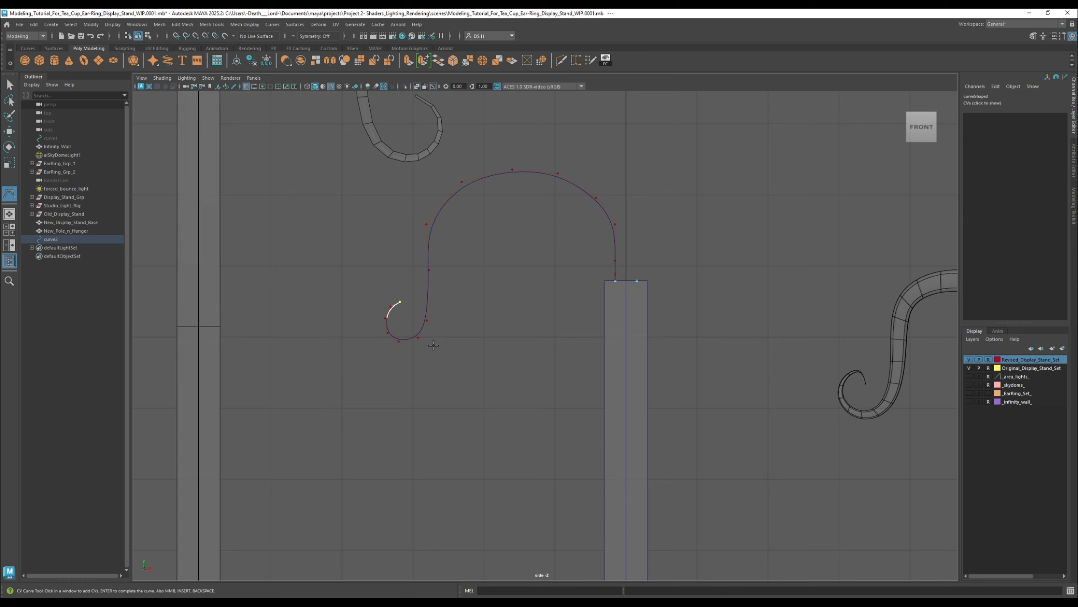
pyautogui.scroll(-2, 441, 280)
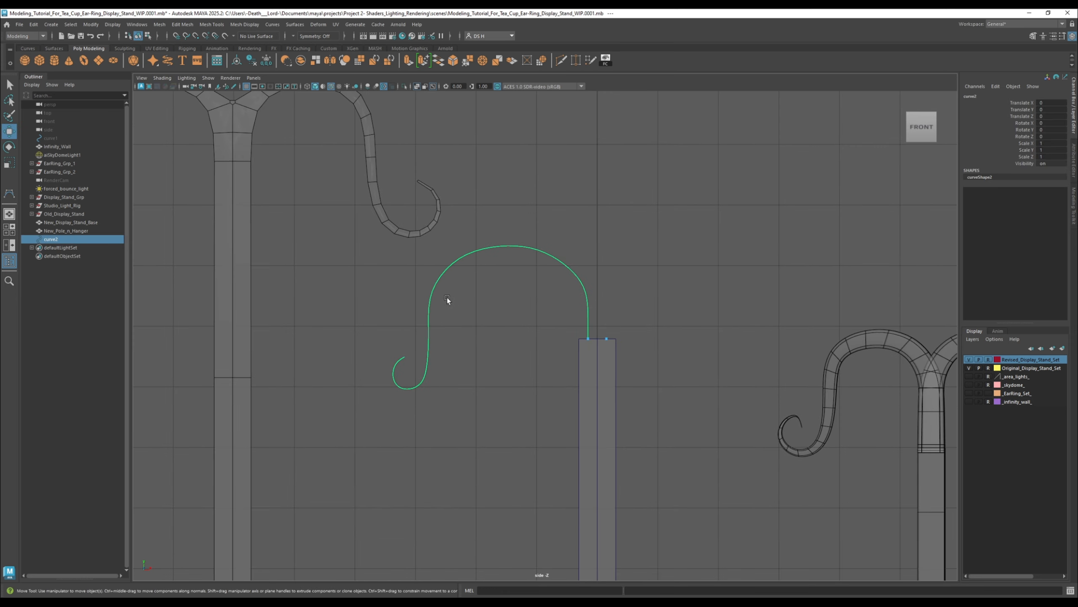
# Step: Switch the hook curve to control vertex editing and compare its curl with the smaller existing stand's hook
pyautogui.rightClick(438, 287)
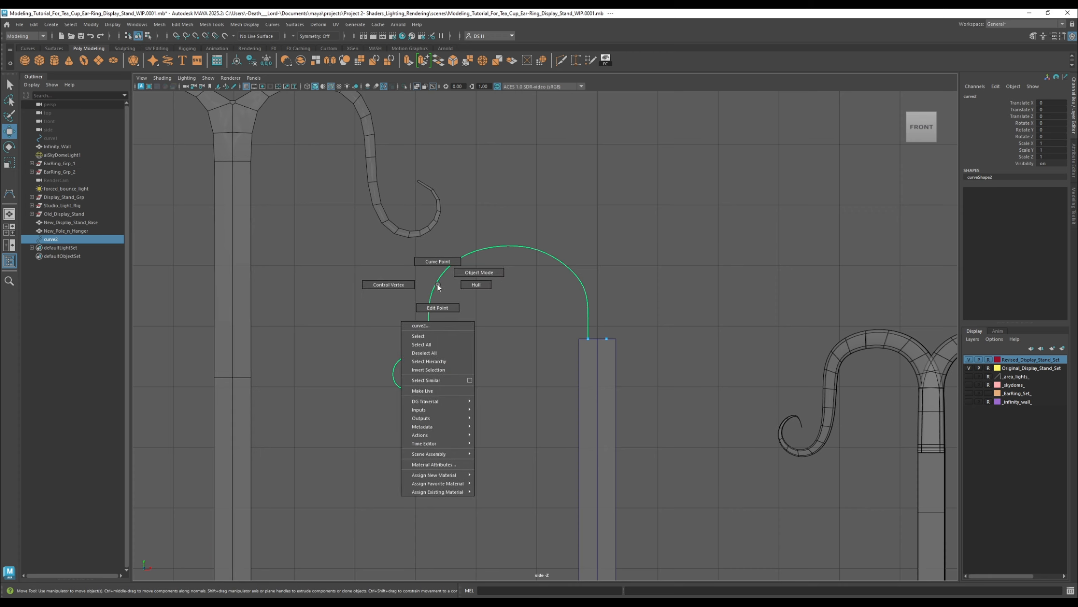
pyautogui.rightClick(435, 284)
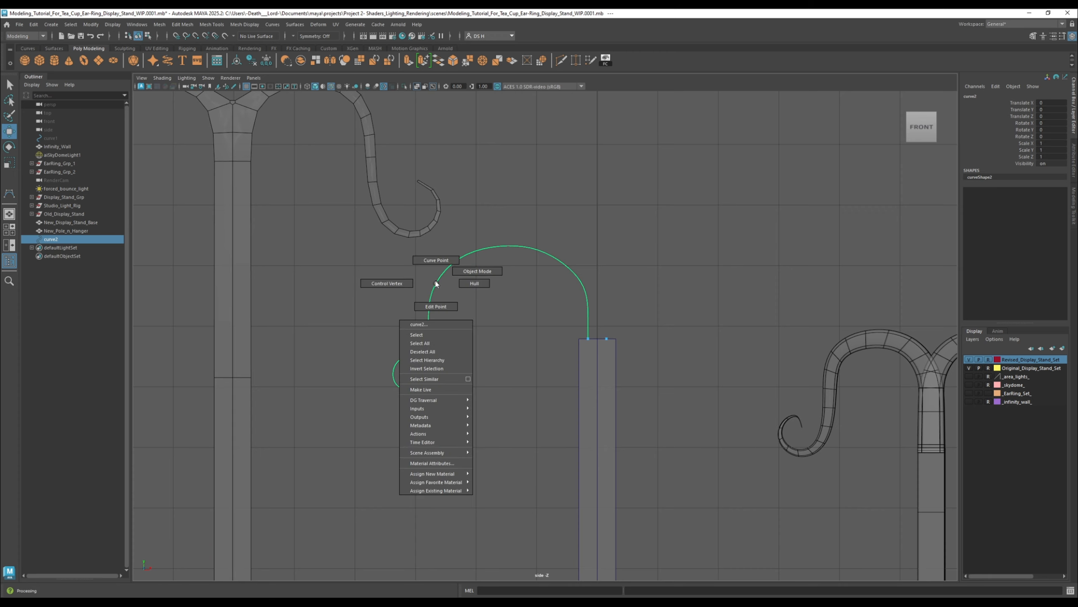
pyautogui.moveTo(435, 284); pyautogui.dragTo(413, 300, button='right')
pyautogui.keyDown('alt'); pyautogui.moveTo(495, 352); pyautogui.dragTo(588, 346, button='right'); pyautogui.keyUp('alt')
pyautogui.keyDown('alt'); pyautogui.moveTo(420, 328); pyautogui.dragTo(514, 253, button='middle'); pyautogui.keyUp('alt')
pyautogui.keyDown('alt'); pyautogui.moveTo(514, 253); pyautogui.dragTo(506, 360, button='right'); pyautogui.keyUp('alt')
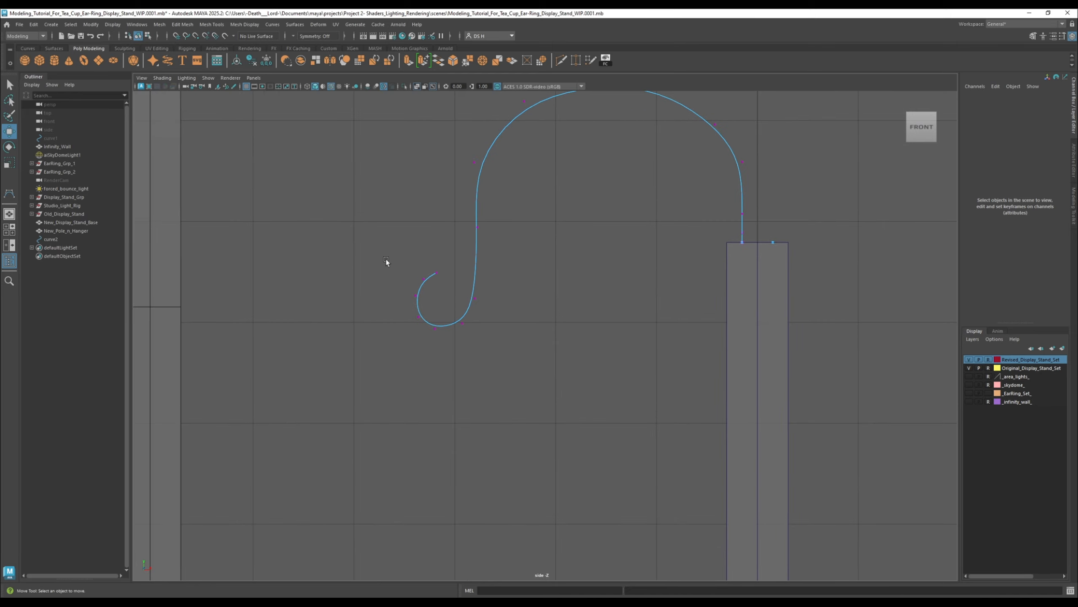
pyautogui.keyDown('alt'); pyautogui.moveTo(706, 348); pyautogui.dragTo(422, 345, button='middle'); pyautogui.keyUp('alt')
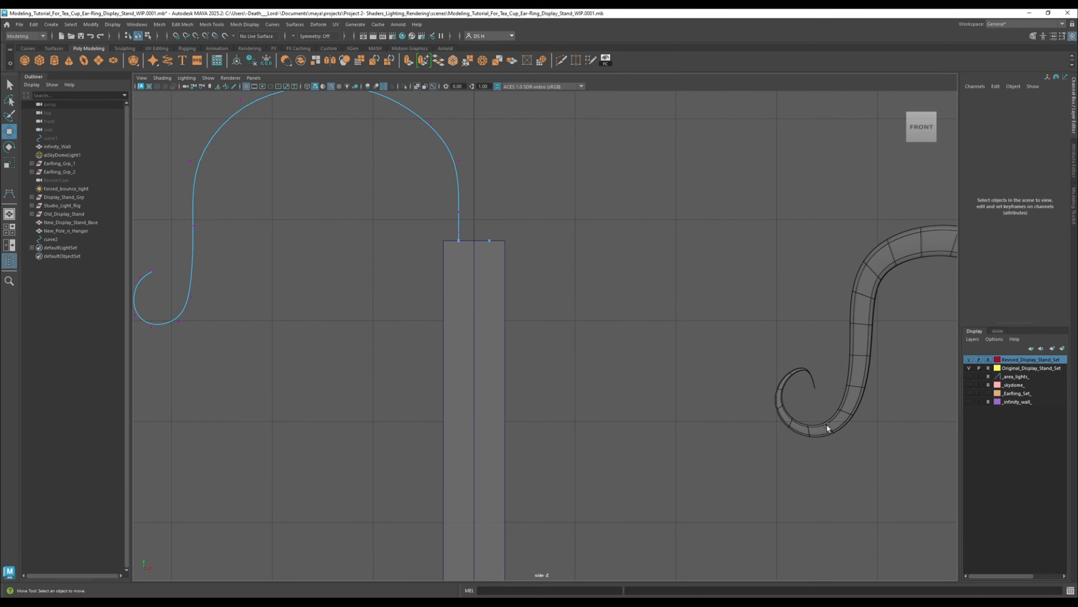
pyautogui.keyDown('alt'); pyautogui.moveTo(589, 367); pyautogui.dragTo(361, 307, button='right'); pyautogui.keyUp('alt')
pyautogui.keyDown('alt'); pyautogui.moveTo(364, 304); pyautogui.dragTo(504, 302, button='middle'); pyautogui.keyUp('alt')
pyautogui.keyDown('alt'); pyautogui.moveTo(282, 213); pyautogui.dragTo(571, 231, button='right'); pyautogui.keyUp('alt')
pyautogui.moveTo(518, 250); pyautogui.dragTo(593, 296)
pyautogui.click(574, 376)
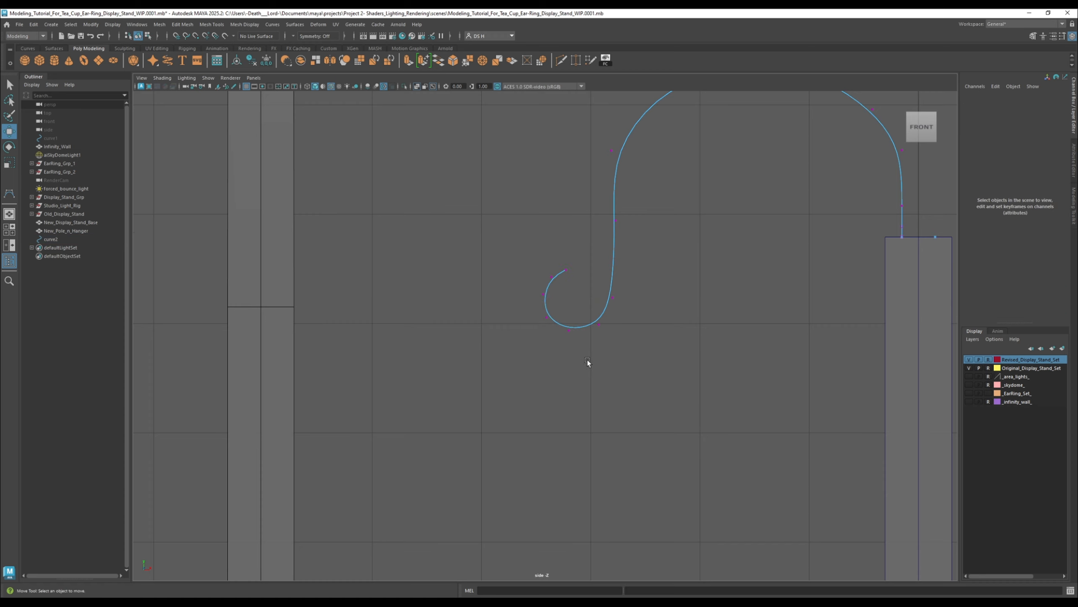
# Step: Nudge the control vertices on the hook's vertical drop sideways to straighten that section
pyautogui.click(613, 298)
pyautogui.moveTo(638, 237); pyautogui.dragTo(574, 204)
pyautogui.moveTo(661, 221); pyautogui.dragTo(659, 221)
pyautogui.click(706, 197)
# Step: Reposition the control vertices at the curl's tip and lower-left side to round the curl
pyautogui.moveTo(549, 265); pyautogui.dragTo(582, 295)
pyautogui.click(580, 290)
pyautogui.moveTo(538, 331); pyautogui.dragTo(573, 317)
pyautogui.moveTo(546, 277); pyautogui.dragTo(546, 279)
pyautogui.moveTo(588, 332)
pyautogui.mouseDown()
pyautogui.moveTo(555, 309)
pyautogui.moveTo(599, 330)
pyautogui.mouseUp()
pyautogui.moveTo(573, 291); pyautogui.dragTo(573, 296)
# Step: Fine-tune the curl's tip and bottom control vertices for a more even, circular end
pyautogui.moveTo(522, 255); pyautogui.dragTo(582, 295)
pyautogui.click(656, 336)
pyautogui.moveTo(587, 322); pyautogui.dragTo(592, 290)
pyautogui.click(627, 296)
pyautogui.scroll(-3, 617, 297)
pyautogui.click(648, 290)
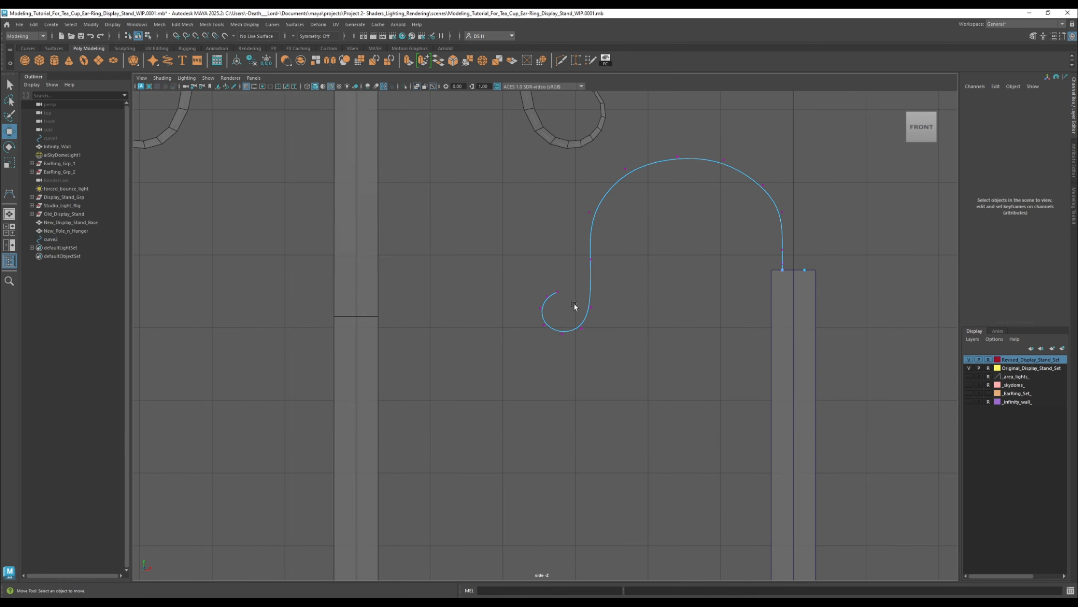
pyautogui.moveTo(554, 283); pyautogui.dragTo(554, 282)
pyautogui.moveTo(569, 292); pyautogui.dragTo(571, 292)
pyautogui.click(612, 318)
# Step: Adjust the control vertices on the arch's pole-side shoulder to smooth its bend
pyautogui.keyDown('alt'); pyautogui.moveTo(801, 173); pyautogui.dragTo(652, 214, button='middle'); pyautogui.keyUp('alt')
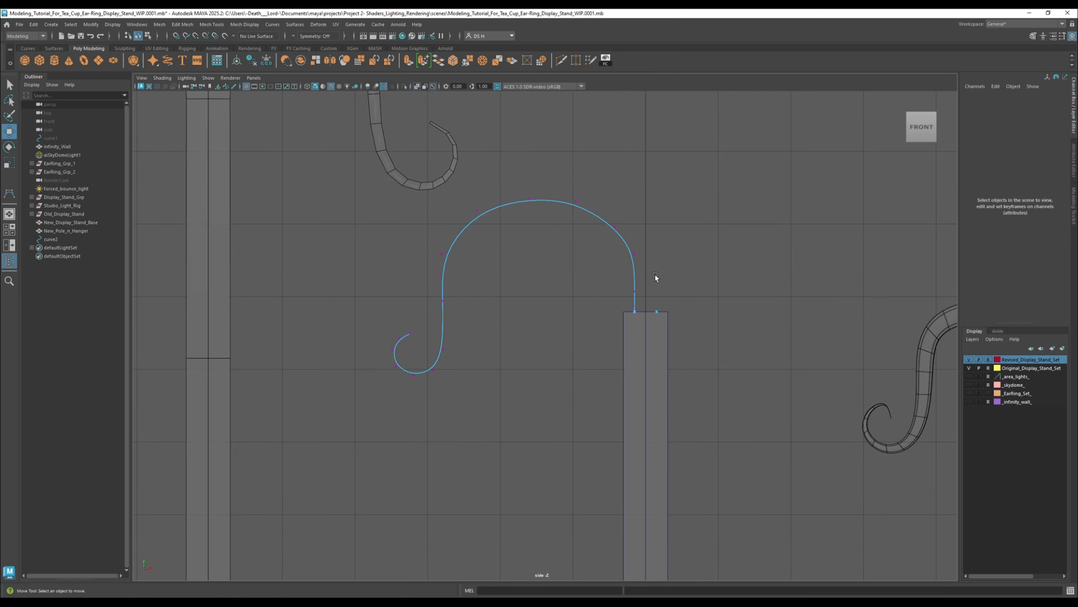
pyautogui.moveTo(658, 273); pyautogui.dragTo(673, 253)
pyautogui.click(640, 222)
pyautogui.moveTo(604, 215); pyautogui.dragTo(660, 225)
pyautogui.click(675, 262)
# Step: Refine the control vertices around the curl's left side and bottom to smooth its outline
pyautogui.click(388, 349)
pyautogui.click(450, 384)
pyautogui.moveTo(444, 377)
pyautogui.mouseDown()
pyautogui.moveTo(427, 362)
pyautogui.moveTo(449, 369)
pyautogui.mouseUp()
pyautogui.moveTo(406, 383); pyautogui.dragTo(418, 362)
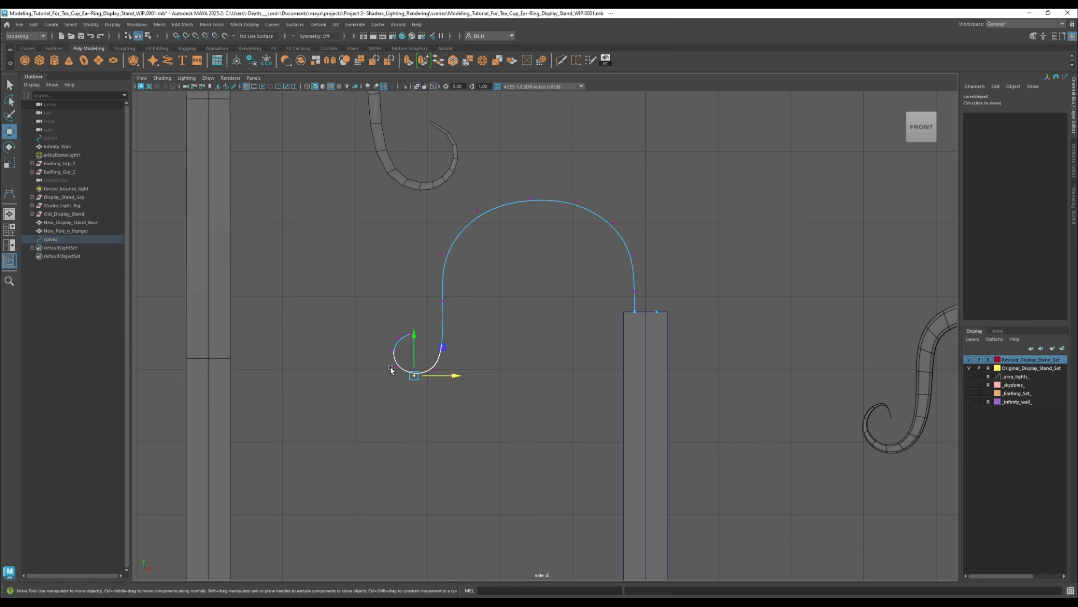
pyautogui.click(392, 350)
pyautogui.moveTo(394, 350); pyautogui.dragTo(428, 361)
pyautogui.click(433, 339)
pyautogui.click(482, 372)
# Step: Adjust the curl's lower-right control vertex and slightly lower the one midway down the vertical drop
pyautogui.moveTo(434, 369); pyautogui.dragTo(414, 376)
pyautogui.click(457, 363)
pyautogui.moveTo(436, 309); pyautogui.dragTo(445, 287)
pyautogui.click(511, 282)
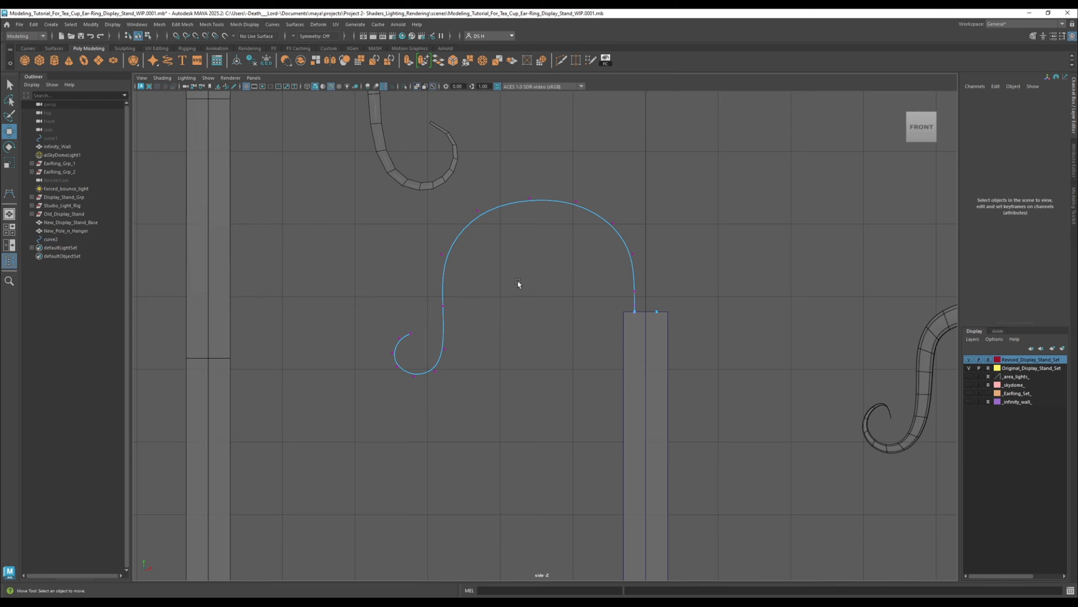
# Step: Raise the control vertex at the arch's peak and adjust its pole-side neighbour to even out the arch
pyautogui.scroll(-5, 529, 302)
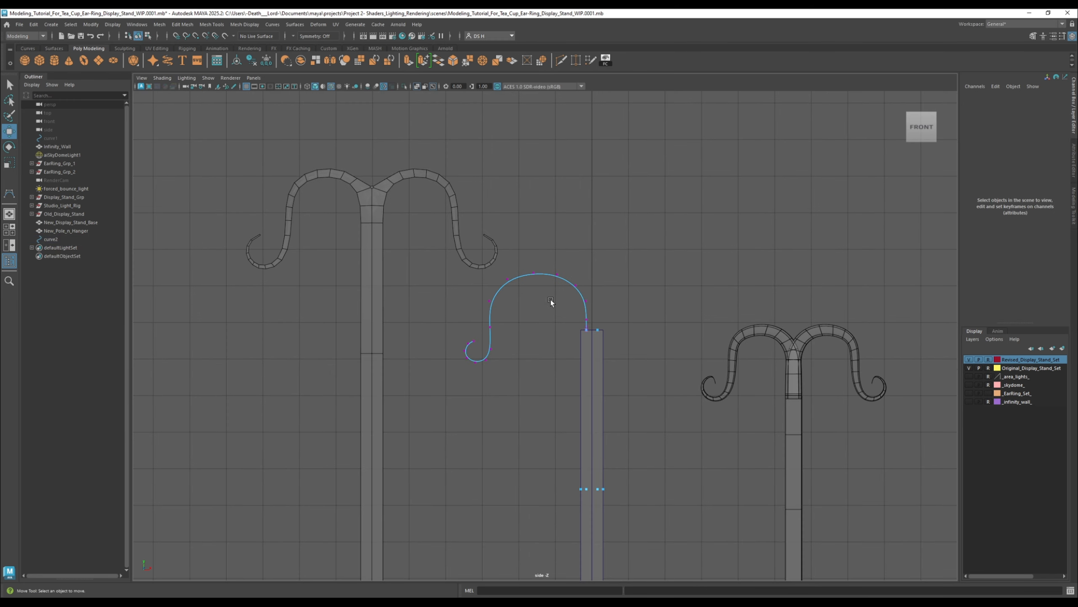
pyautogui.moveTo(583, 369); pyautogui.dragTo(641, 226)
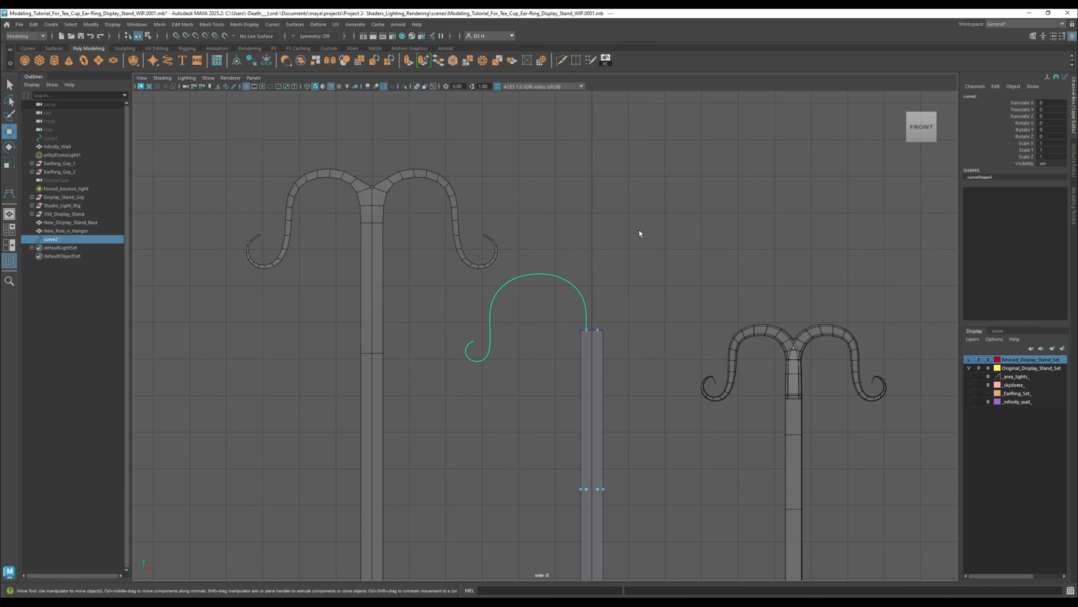
pyautogui.moveTo(581, 286); pyautogui.dragTo(517, 271, button='right')
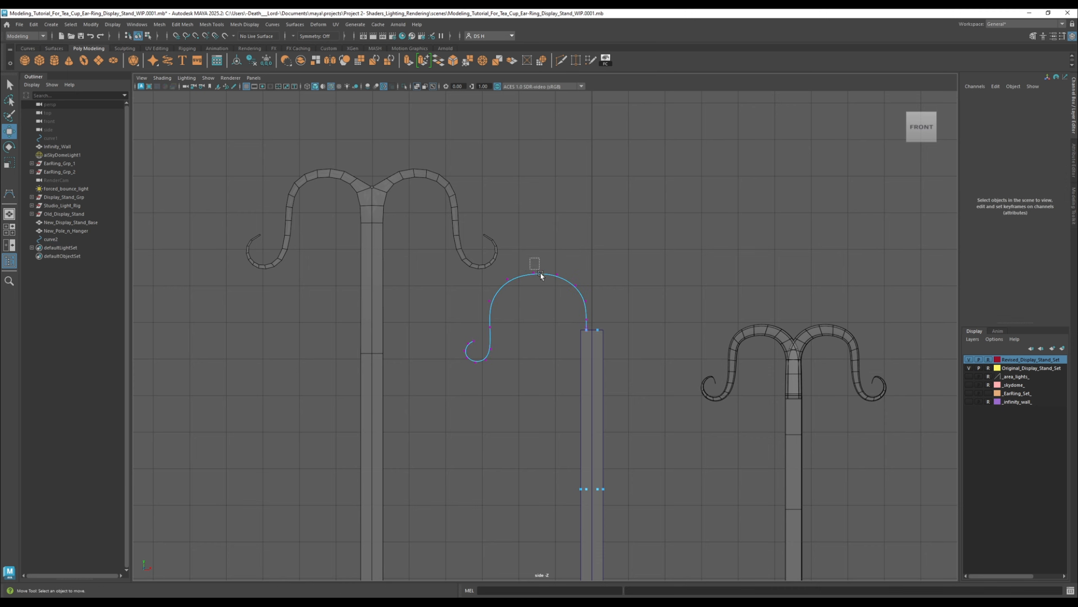
pyautogui.click(535, 268)
pyautogui.moveTo(534, 248); pyautogui.dragTo(535, 247)
pyautogui.click(607, 257)
pyautogui.scroll(5, 548, 260)
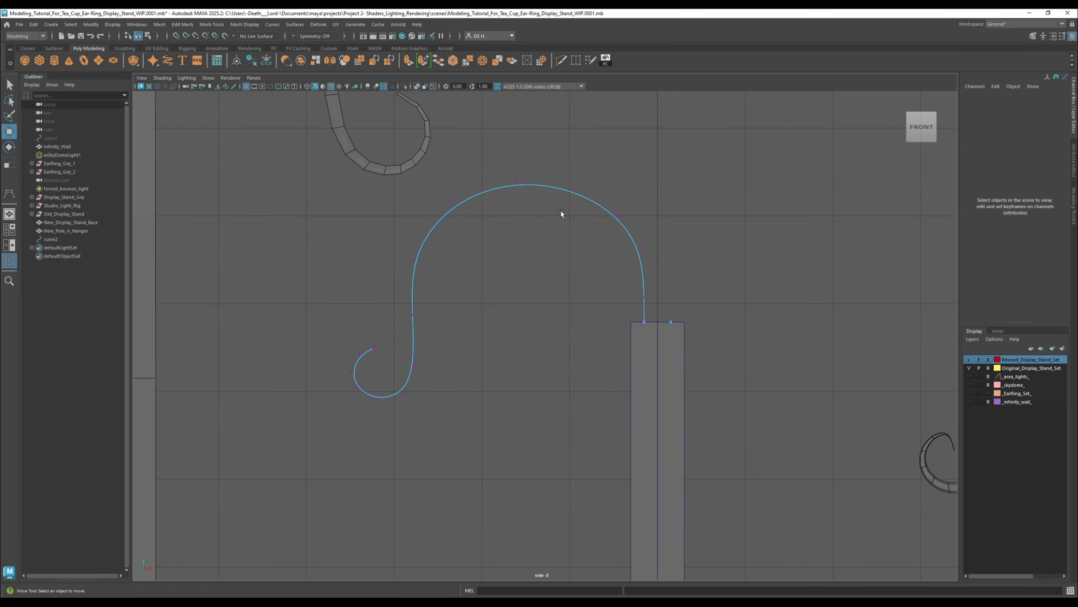
pyautogui.click(565, 194)
pyautogui.click(546, 240)
# Step: Return the hook curve to object mode and save the scene incrementally as WIP.0002
pyautogui.scroll(-5, 634, 255)
pyautogui.moveTo(634, 255); pyautogui.dragTo(653, 210, button='right')
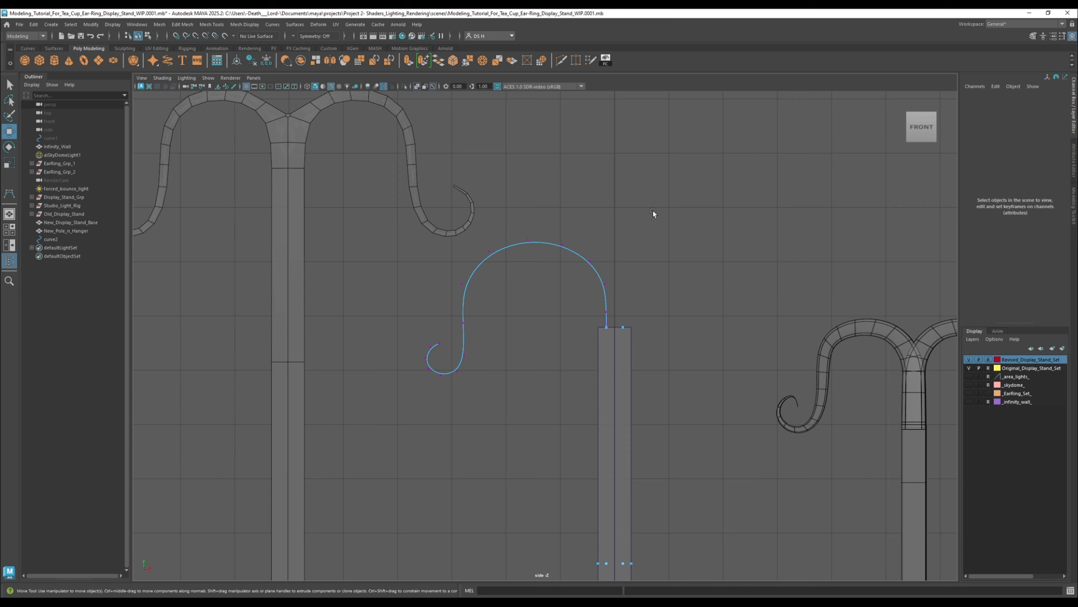
pyautogui.hotkey('ctrl', 'alt', 's')
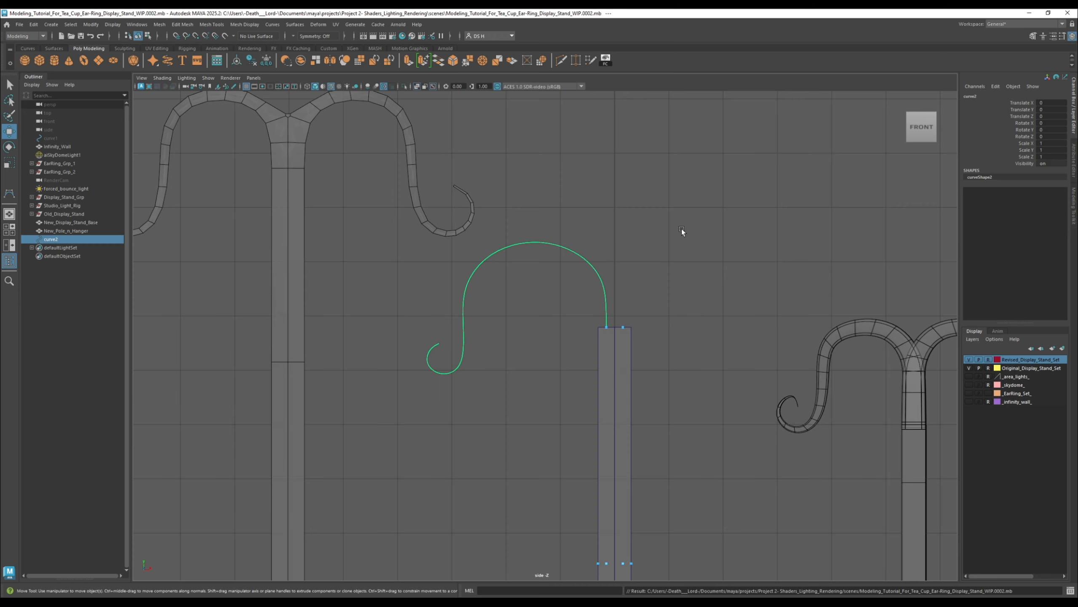
# Step: Inspect the hook curve beside both existing stands and where it meets the pole's top in the front view
pyautogui.press('space')
pyautogui.moveTo(730, 222)
pyautogui.keyDown('alt'); pyautogui.mouseDown()
pyautogui.moveTo(704, 317)
pyautogui.moveTo(843, 357)
pyautogui.moveTo(732, 238)
pyautogui.mouseUp(); pyautogui.keyUp('alt')
pyautogui.scroll(-5, 731, 298)
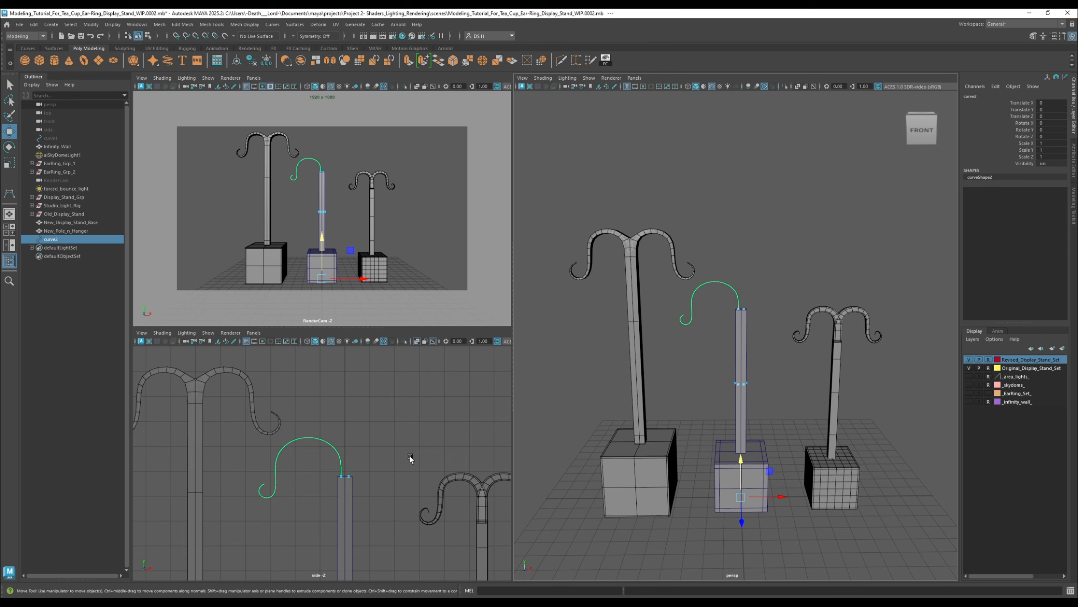
pyautogui.keyDown('alt'); pyautogui.moveTo(401, 441); pyautogui.dragTo(396, 309, button='middle'); pyautogui.keyUp('alt')
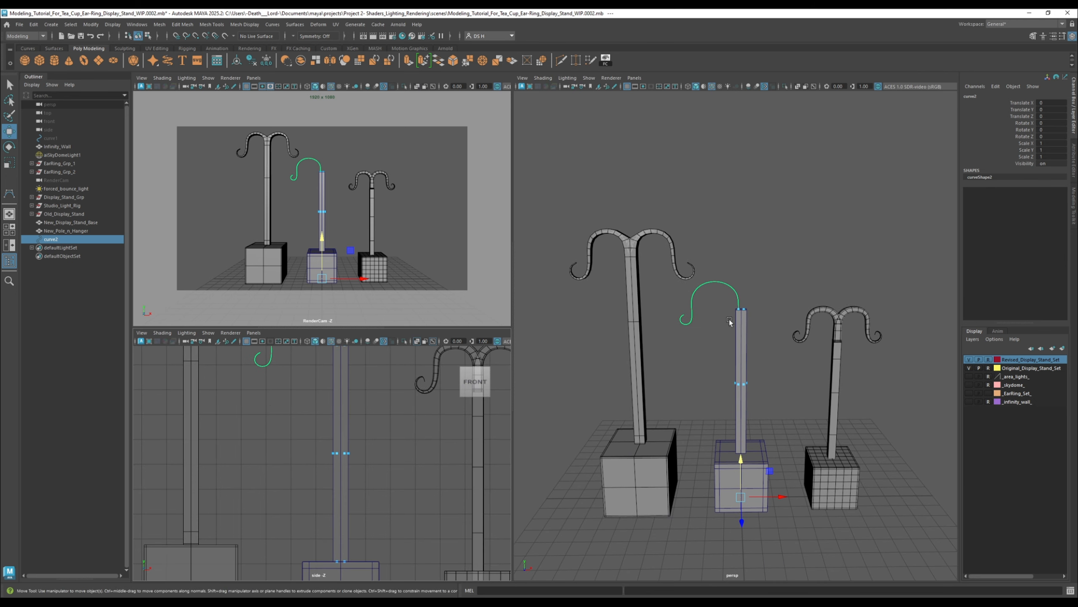
pyautogui.click(723, 287)
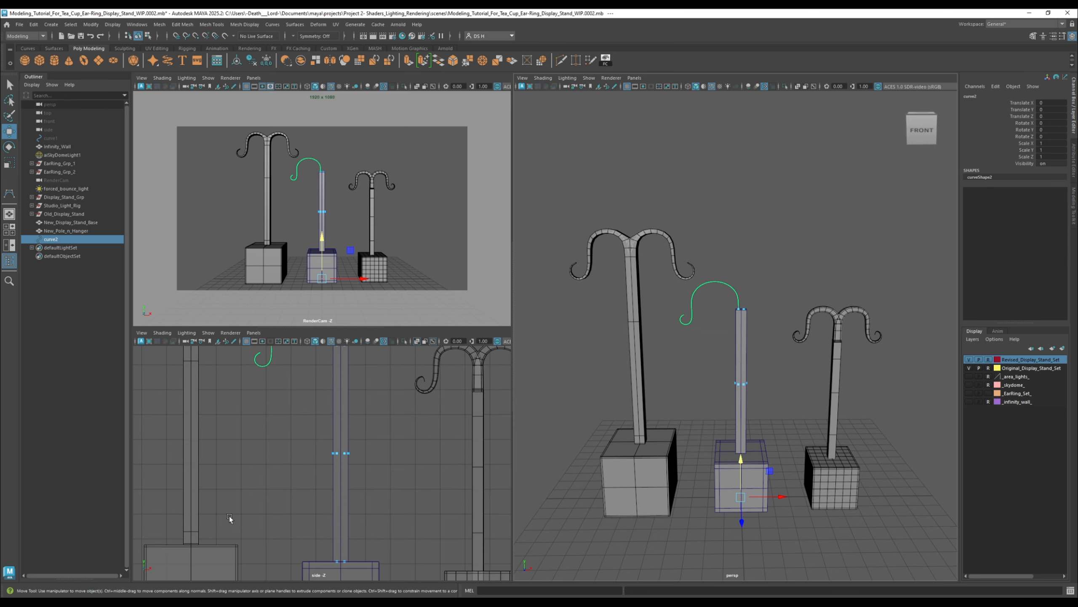
pyautogui.press('space')
pyautogui.press('a')
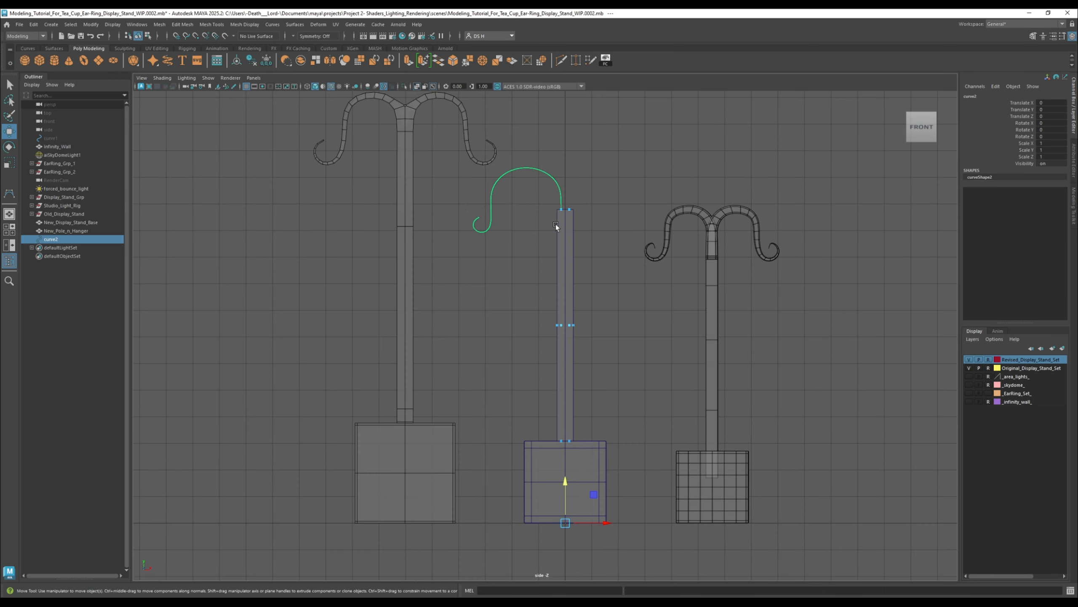
pyautogui.moveTo(920, 135)
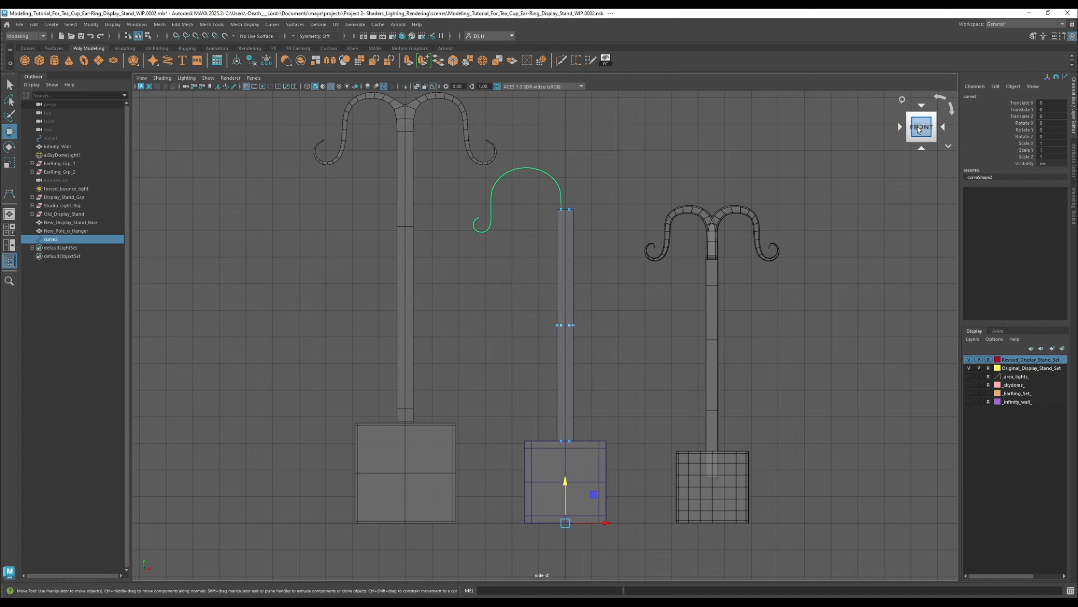
pyautogui.keyDown('alt'); pyautogui.moveTo(457, 245); pyautogui.dragTo(404, 371, button='middle'); pyautogui.keyUp('alt')
pyautogui.keyDown('alt'); pyautogui.moveTo(404, 370); pyautogui.dragTo(819, 497, button='right'); pyautogui.keyUp('alt')
pyautogui.keyDown('alt'); pyautogui.moveTo(202, 372); pyautogui.dragTo(439, 390, button='middle'); pyautogui.keyUp('alt')
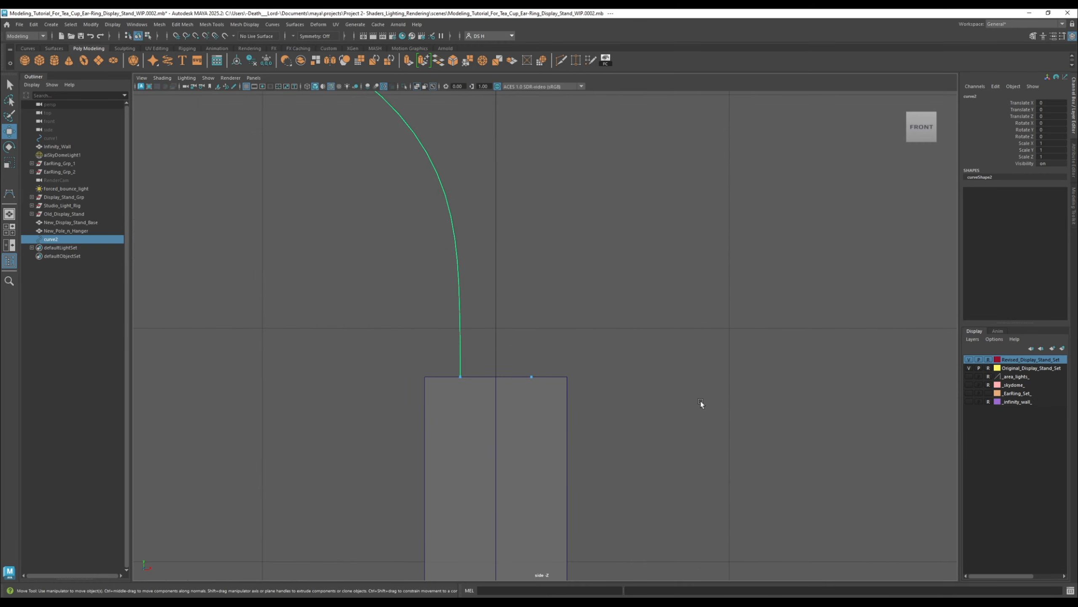
# Step: Examine the hook curve's shape and proportions against the existing stands in the perspective view
pyautogui.press('space')
pyautogui.press('space')
pyautogui.keyDown('alt'); pyautogui.moveTo(797, 346); pyautogui.dragTo(795, 267, button='middle'); pyautogui.keyUp('alt')
pyautogui.keyDown('alt'); pyautogui.moveTo(795, 266); pyautogui.dragTo(784, 268); pyautogui.keyUp('alt')
pyautogui.keyDown('alt'); pyautogui.moveTo(755, 293); pyautogui.dragTo(669, 299, button='right'); pyautogui.keyUp('alt')
pyautogui.keyDown('alt'); pyautogui.moveTo(669, 299); pyautogui.dragTo(654, 268); pyautogui.keyUp('alt')
pyautogui.keyDown('alt'); pyautogui.moveTo(606, 294); pyautogui.dragTo(635, 296, button='middle'); pyautogui.keyUp('alt')
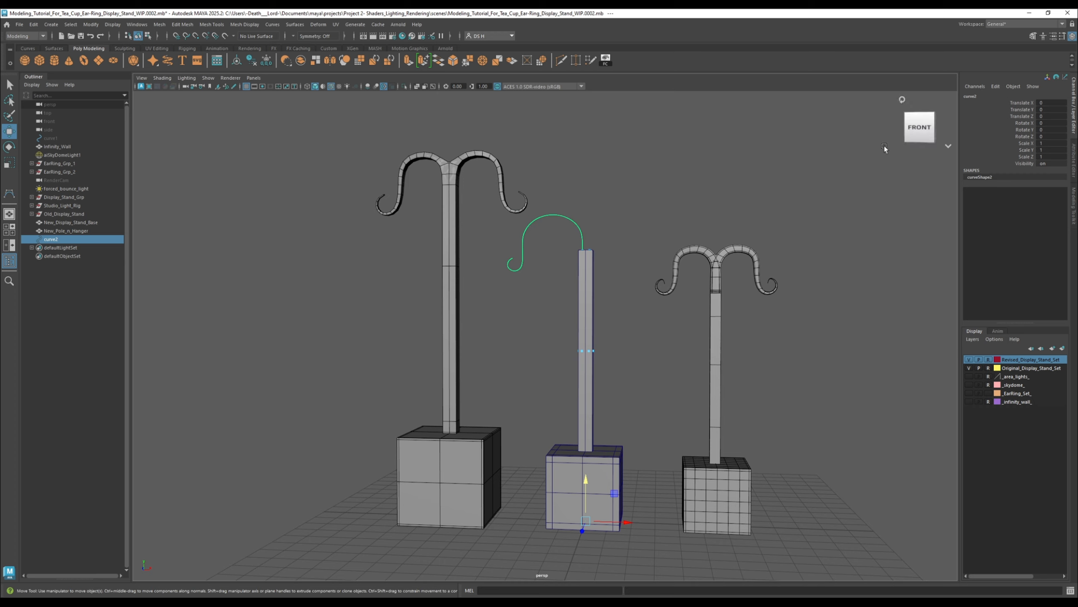
pyautogui.press('f')
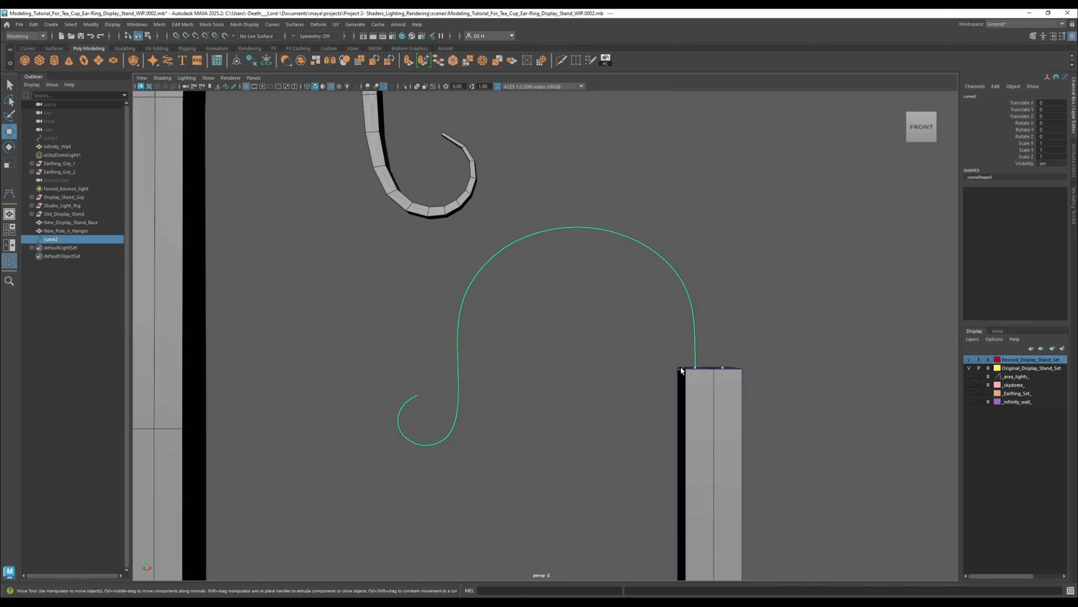
pyautogui.keyDown('alt'); pyautogui.moveTo(681, 389); pyautogui.dragTo(636, 371, button='right'); pyautogui.keyUp('alt')
pyautogui.keyDown('alt'); pyautogui.moveTo(635, 370); pyautogui.dragTo(531, 334); pyautogui.keyUp('alt')
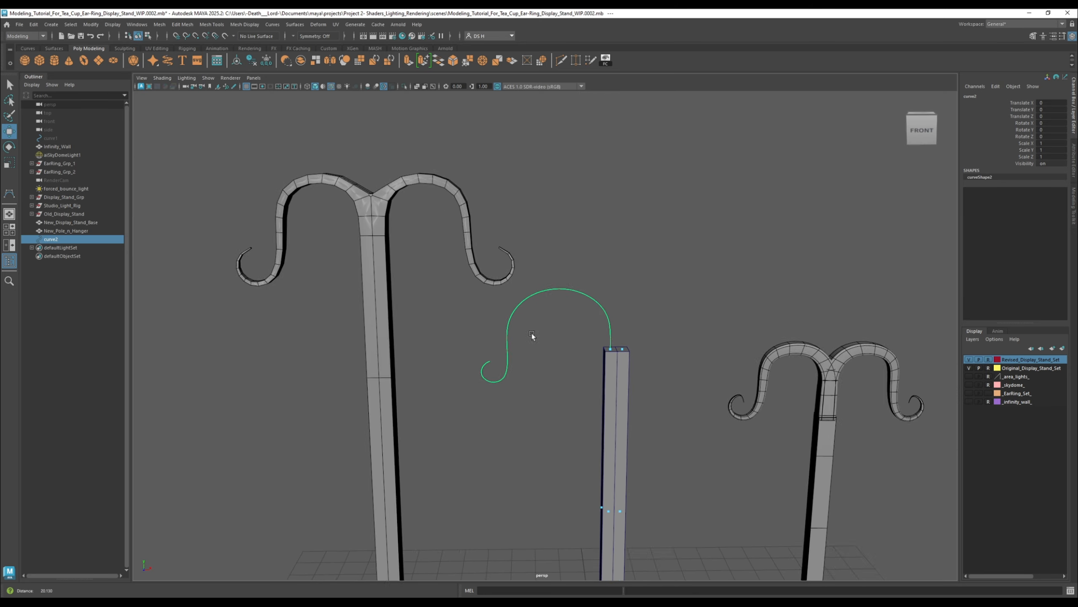
pyautogui.keyDown('alt'); pyautogui.moveTo(532, 333); pyautogui.dragTo(567, 334, button='right'); pyautogui.keyUp('alt')
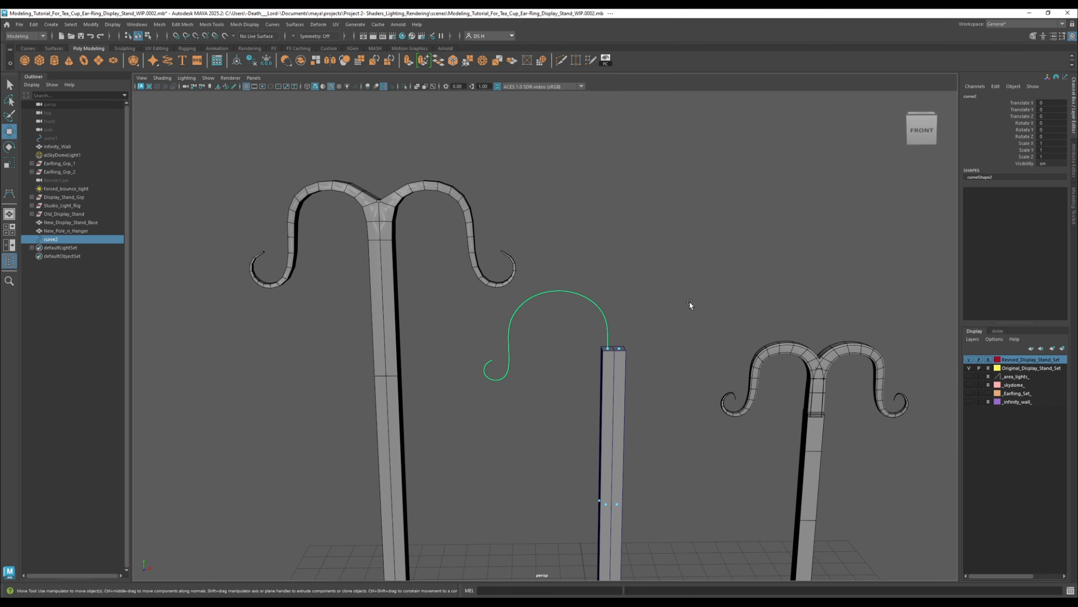
pyautogui.keyDown('alt'); pyautogui.moveTo(610, 320); pyautogui.dragTo(767, 425, button='right'); pyautogui.keyUp('alt')
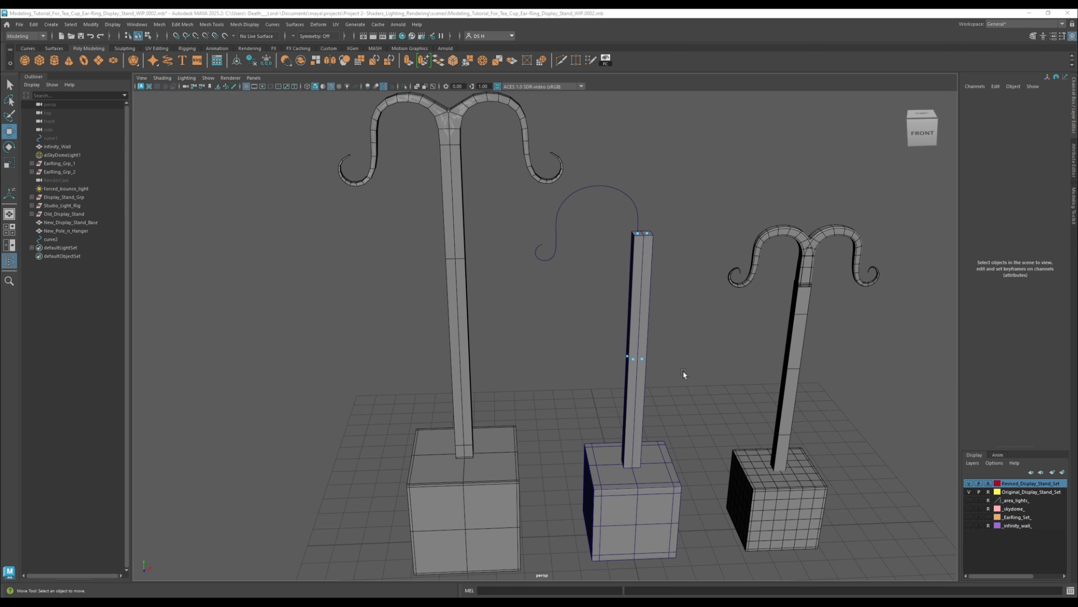
# Step: Select the left half of the new pole's top face, where the hook curve starts
pyautogui.keyDown('alt'); pyautogui.moveTo(684, 368); pyautogui.dragTo(618, 341); pyautogui.keyUp('alt')
pyautogui.keyDown('alt'); pyautogui.moveTo(618, 341); pyautogui.dragTo(717, 395, button='right'); pyautogui.keyUp('alt')
pyautogui.keyDown('alt'); pyautogui.moveTo(718, 395); pyautogui.dragTo(730, 359); pyautogui.keyUp('alt')
pyautogui.keyDown('alt'); pyautogui.moveTo(663, 301); pyautogui.dragTo(578, 326, button='middle'); pyautogui.keyUp('alt')
pyautogui.keyDown('alt'); pyautogui.moveTo(578, 326); pyautogui.dragTo(672, 377, button='right'); pyautogui.keyUp('alt')
pyautogui.click(632, 359)
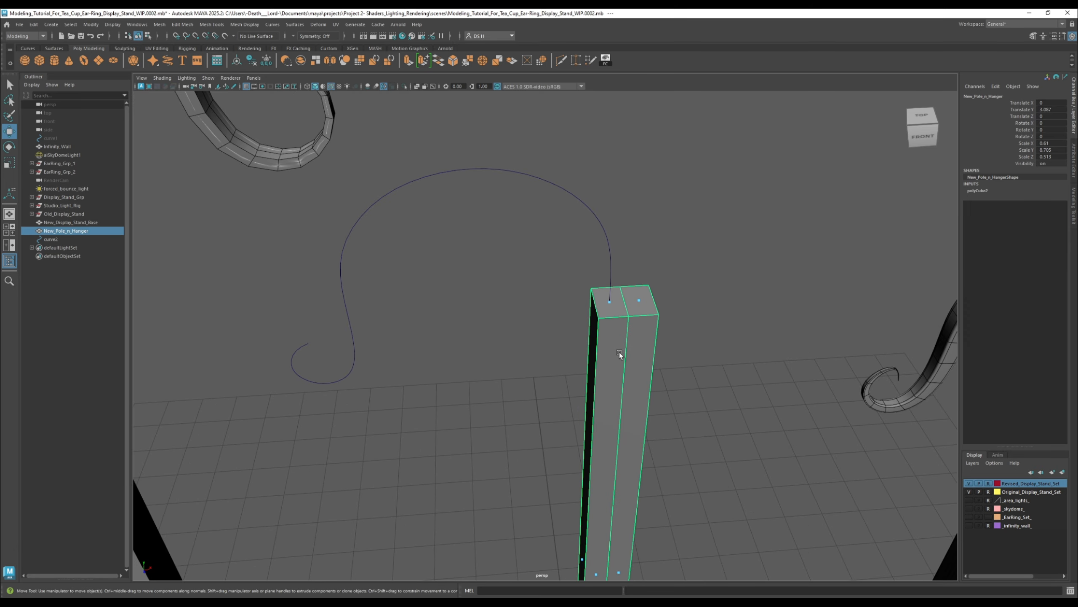
pyautogui.rightClick(640, 306)
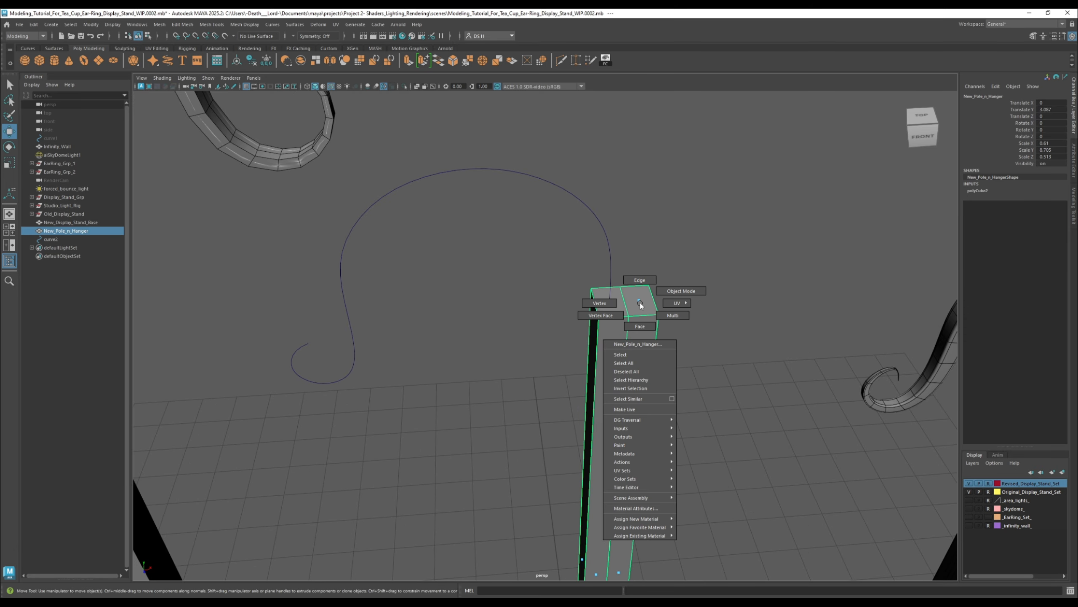
pyautogui.click(641, 327)
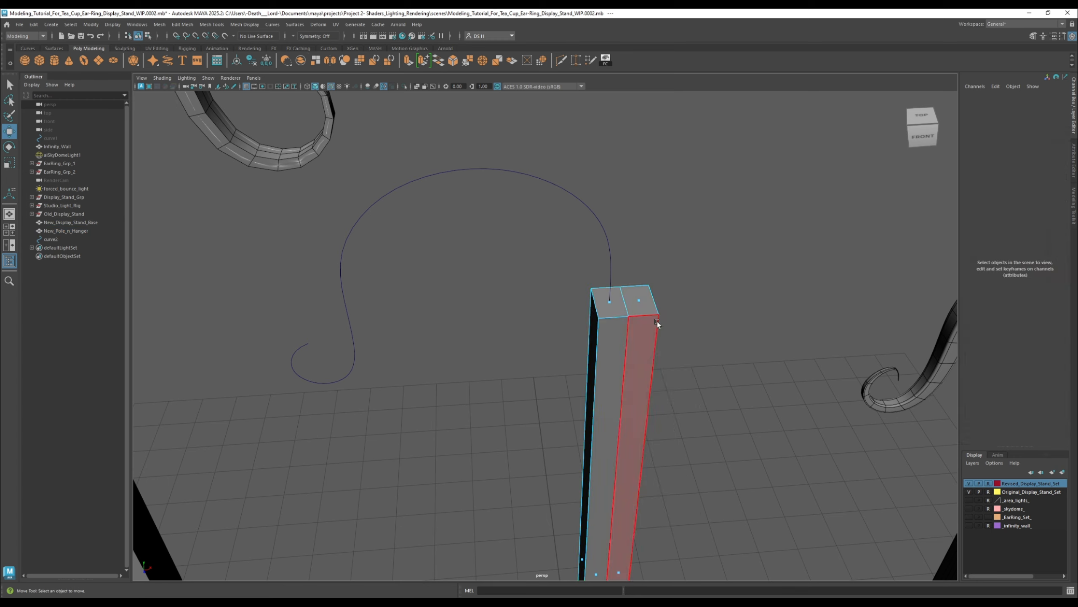
pyautogui.keyDown('alt'); pyautogui.moveTo(685, 404); pyautogui.dragTo(652, 291); pyautogui.keyUp('alt')
pyautogui.click(676, 290)
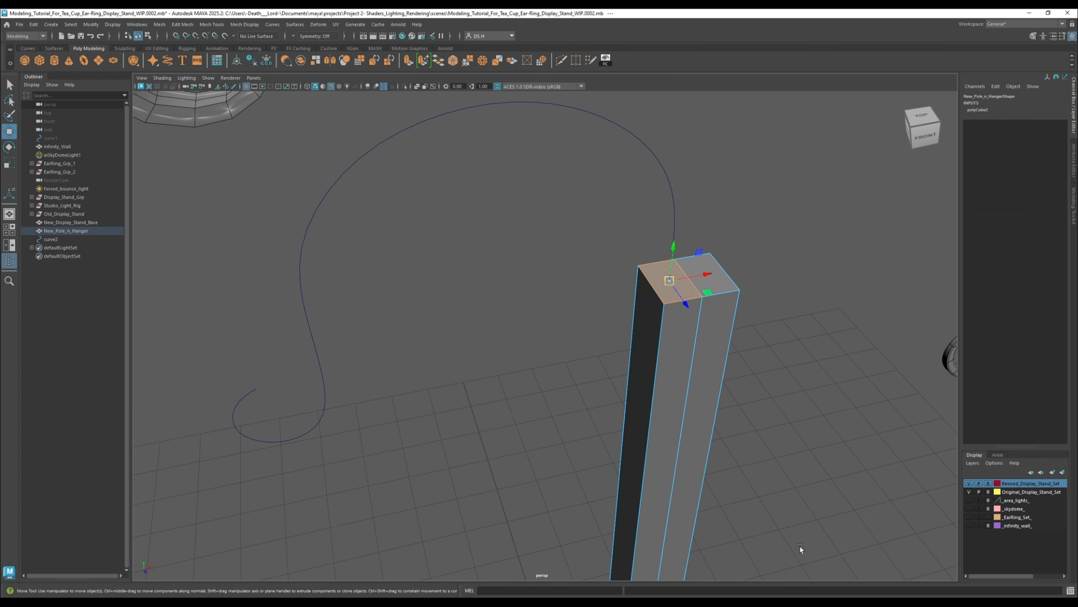
# Step: Extrude the left half of the pole's top face along the hook curve
pyautogui.keyDown('alt'); pyautogui.moveTo(797, 544); pyautogui.dragTo(755, 458); pyautogui.keyUp('alt')
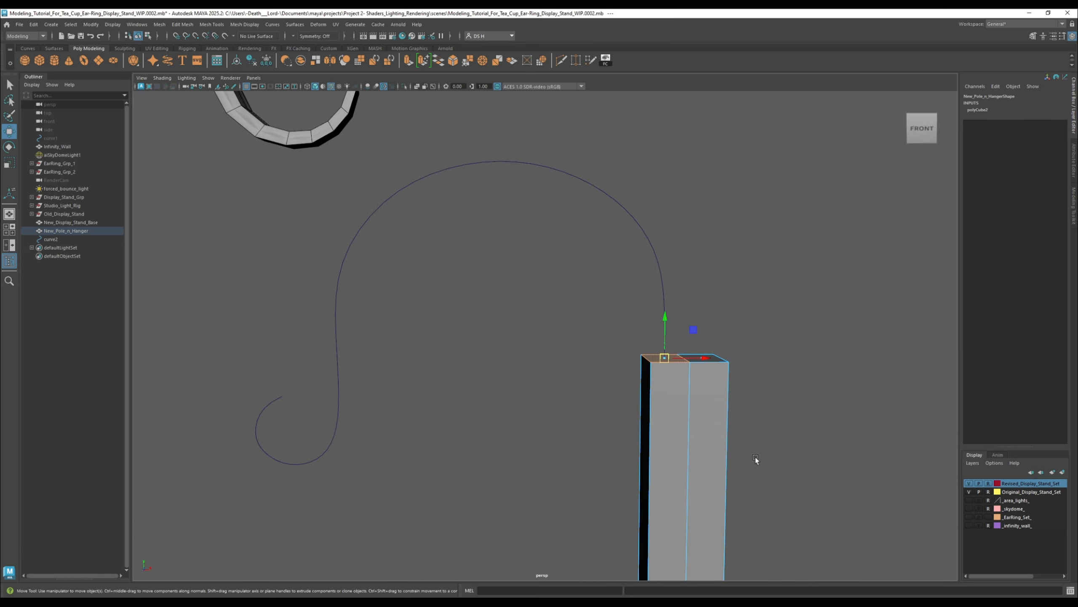
pyautogui.keyDown('shift'); pyautogui.moveTo(576, 238); pyautogui.dragTo(676, 150); pyautogui.keyUp('shift')
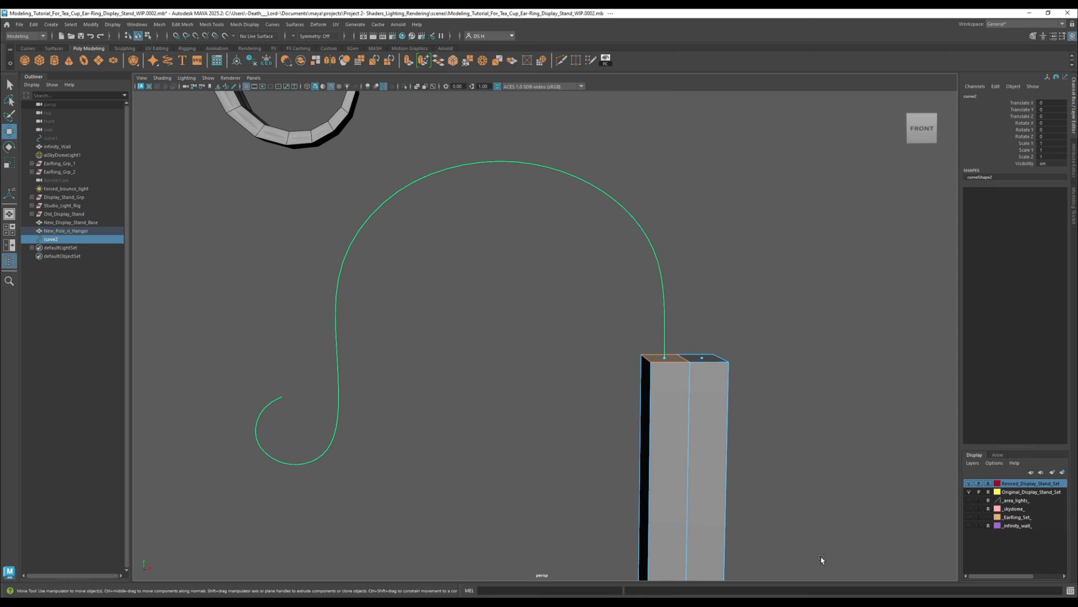
pyautogui.keyDown('alt'); pyautogui.moveTo(819, 424); pyautogui.dragTo(711, 384, button='right'); pyautogui.keyUp('alt')
pyautogui.keyDown('alt'); pyautogui.moveTo(711, 384); pyautogui.dragTo(730, 356, button='middle'); pyautogui.keyUp('alt')
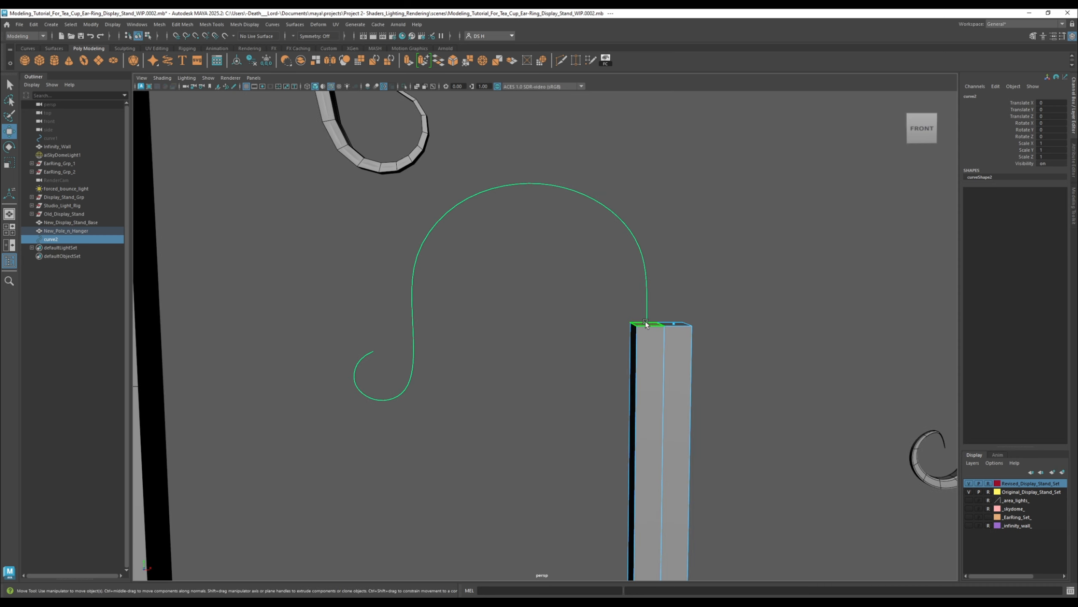
pyautogui.keyDown('shift'); pyautogui.click(649, 324); pyautogui.keyUp('shift')
pyautogui.keyDown('shift'); pyautogui.rightClick(726, 197); pyautogui.keyUp('shift')
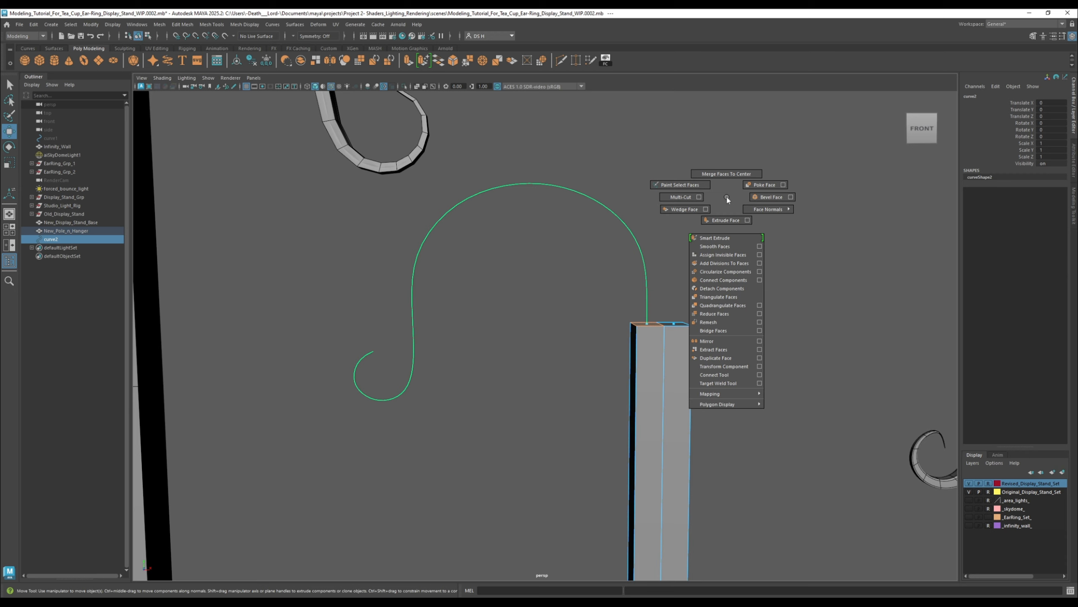
pyautogui.click(722, 219)
pyautogui.moveTo(731, 407)
pyautogui.keyDown('alt'); pyautogui.mouseDown()
pyautogui.moveTo(770, 419)
pyautogui.moveTo(729, 408)
pyautogui.mouseUp(); pyautogui.keyUp('alt')
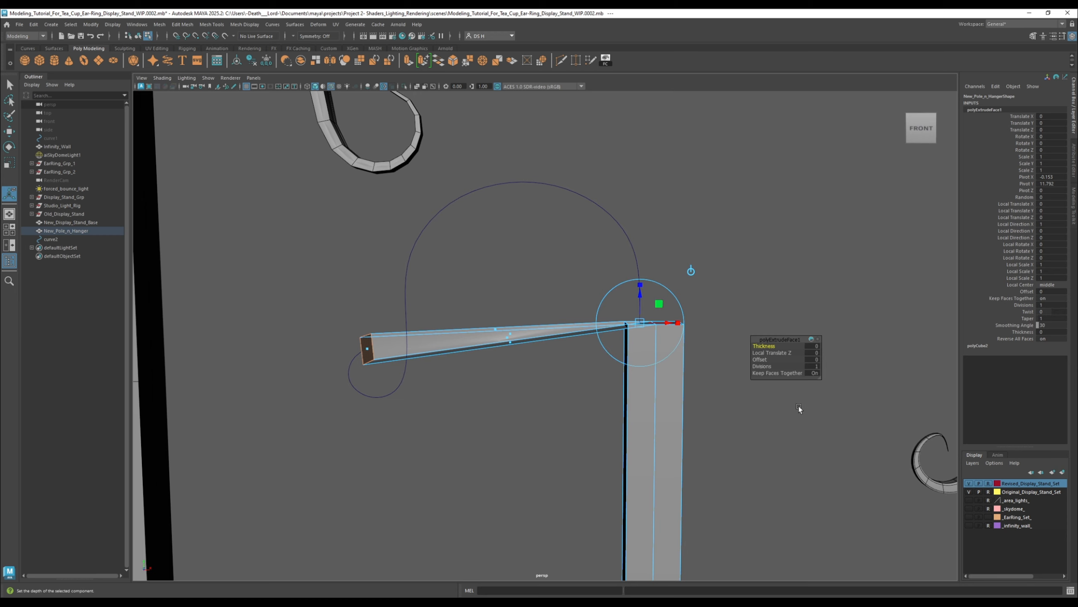
# Step: Set the hook extrusion's divisions to 25 and move its settings readout clear of the mesh
pyautogui.click(813, 366)
pyautogui.write('25')
pyautogui.press('Return')
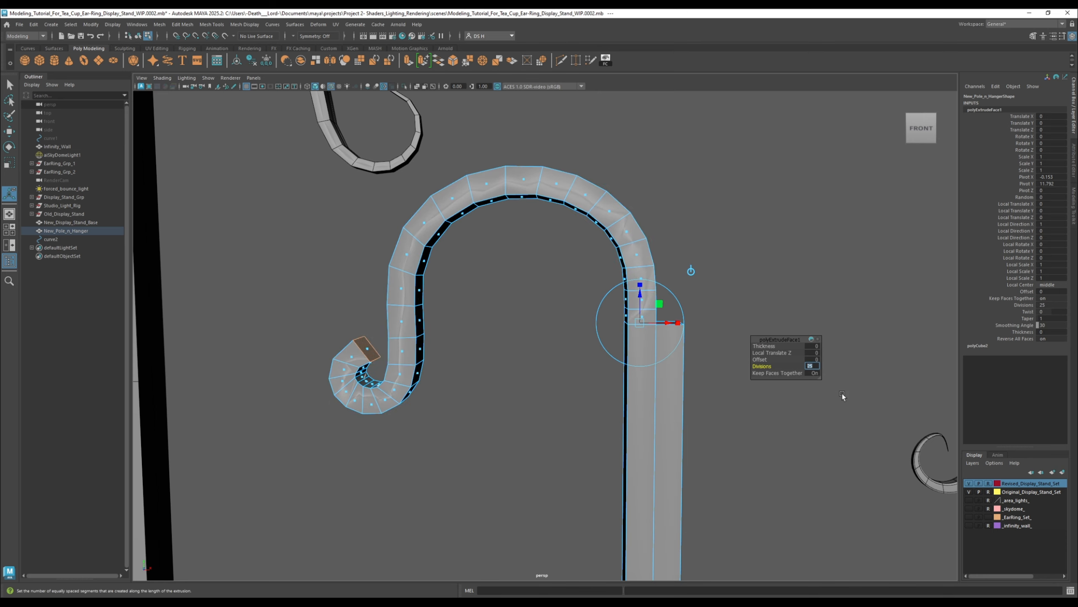
pyautogui.moveTo(798, 330); pyautogui.dragTo(858, 225)
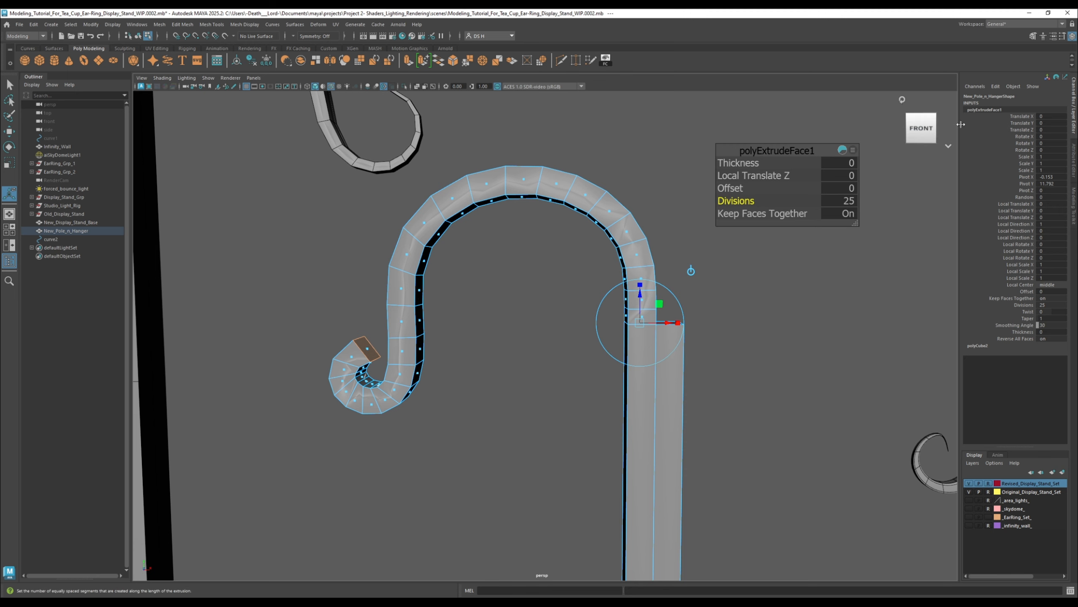
pyautogui.moveTo(961, 122); pyautogui.dragTo(937, 138)
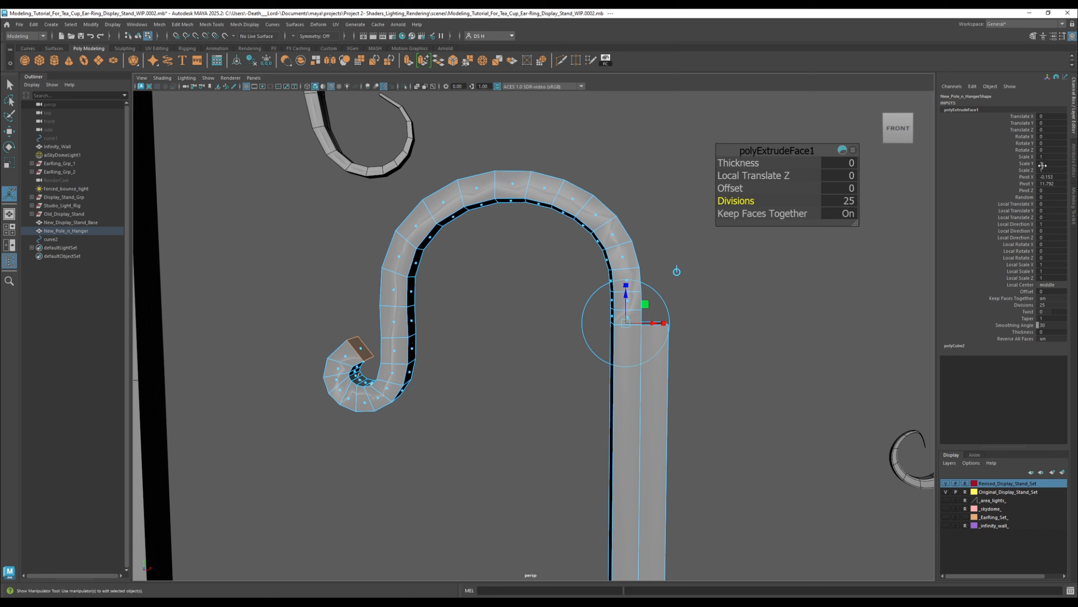
# Step: Try a taper of 0.5 on the hook extrusion, followed by 0.15
pyautogui.keyDown('alt'); pyautogui.moveTo(526, 311); pyautogui.dragTo(630, 349); pyautogui.keyUp('alt')
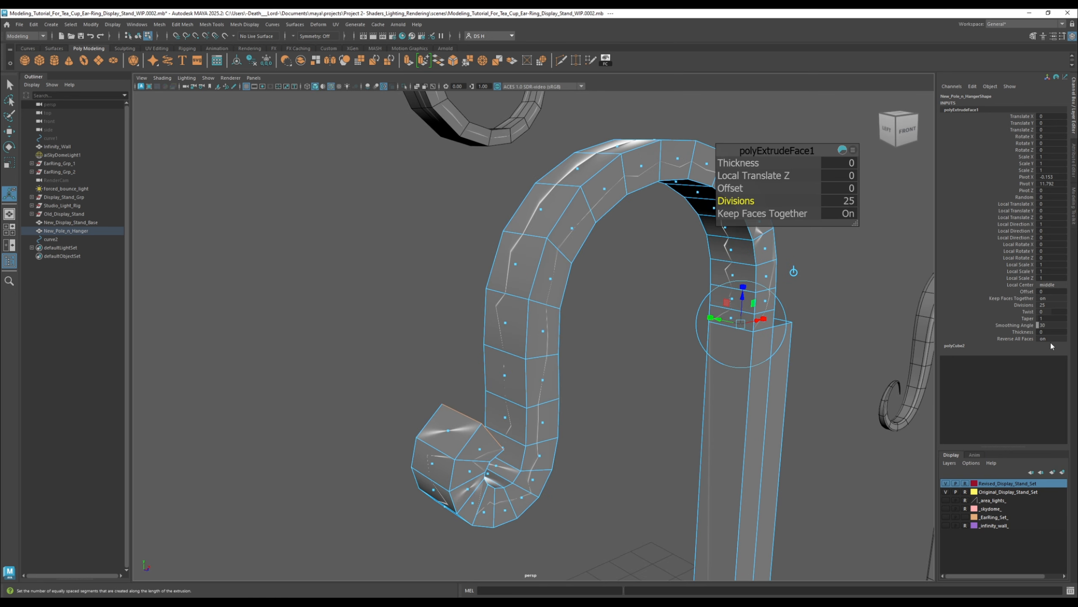
pyautogui.doubleClick(1043, 318)
pyautogui.write('0.5')
pyautogui.press('Return')
pyautogui.doubleClick(1049, 318)
pyautogui.write('0.15')
pyautogui.press('Return')
# Step: Set the hook extrusion's taper to 0.1, checking the tip from several angles
pyautogui.keyDown('alt'); pyautogui.moveTo(707, 365); pyautogui.dragTo(658, 313); pyautogui.keyUp('alt')
pyautogui.keyDown('alt'); pyautogui.moveTo(661, 343); pyautogui.dragTo(529, 337); pyautogui.keyUp('alt')
pyautogui.keyDown('alt'); pyautogui.moveTo(529, 336); pyautogui.dragTo(643, 308, button='middle'); pyautogui.keyUp('alt')
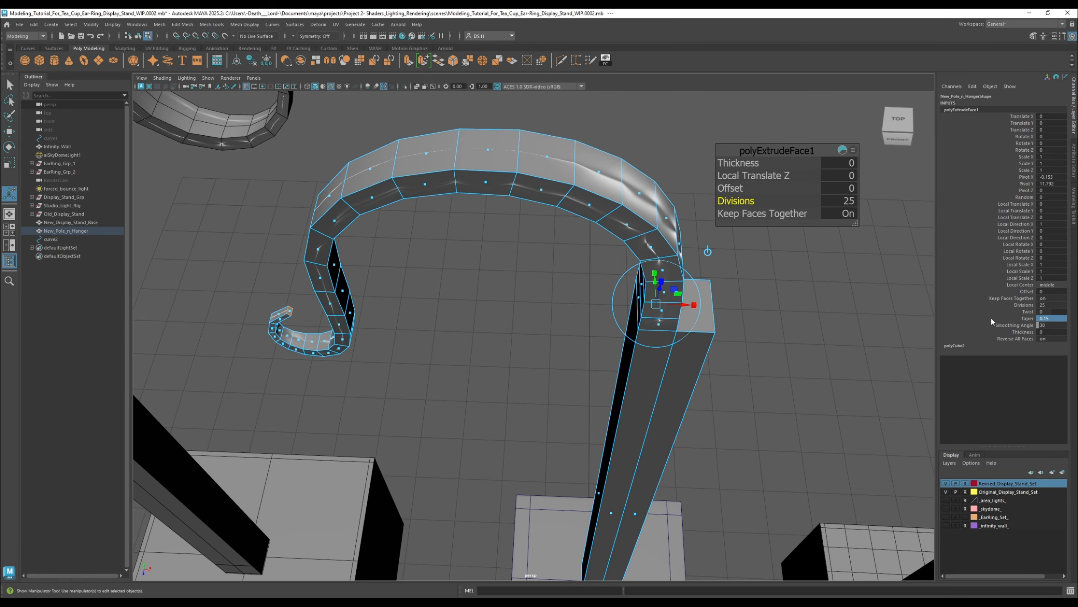
pyautogui.click(1053, 318)
pyautogui.press('Return')
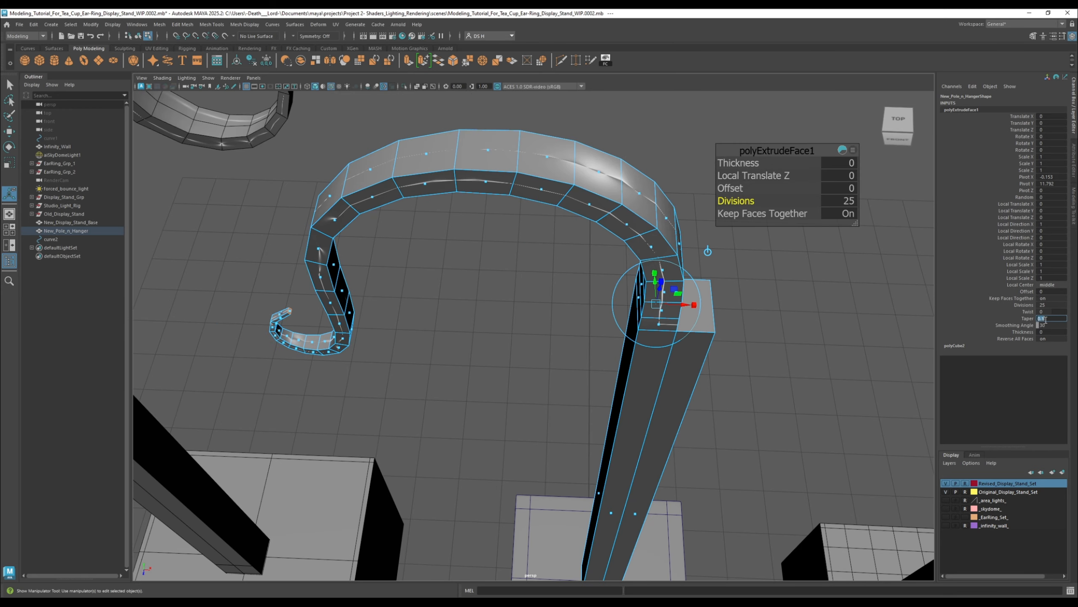
pyautogui.scroll(-5, 660, 386)
pyautogui.keyDown('alt'); pyautogui.moveTo(690, 351); pyautogui.dragTo(699, 379); pyautogui.keyUp('alt')
pyautogui.keyDown('alt'); pyautogui.moveTo(660, 330); pyautogui.dragTo(719, 324); pyautogui.keyUp('alt')
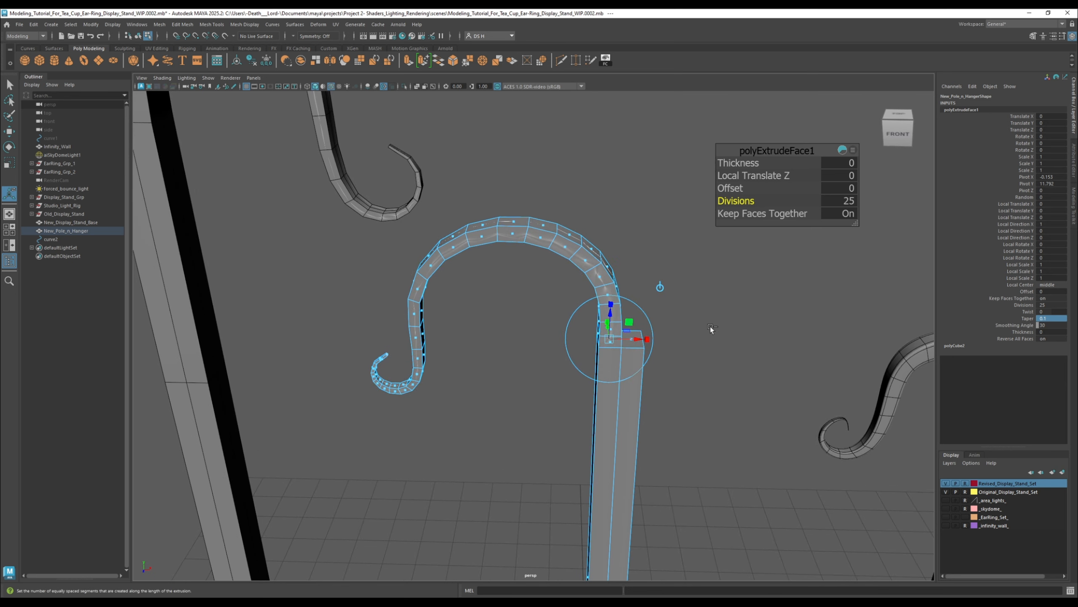
# Step: Save the scene incrementally as WIP.0003, return to the Move tool and deselect the mesh
pyautogui.hotkey('ctrl', 'alt', 's')
pyautogui.press('w')
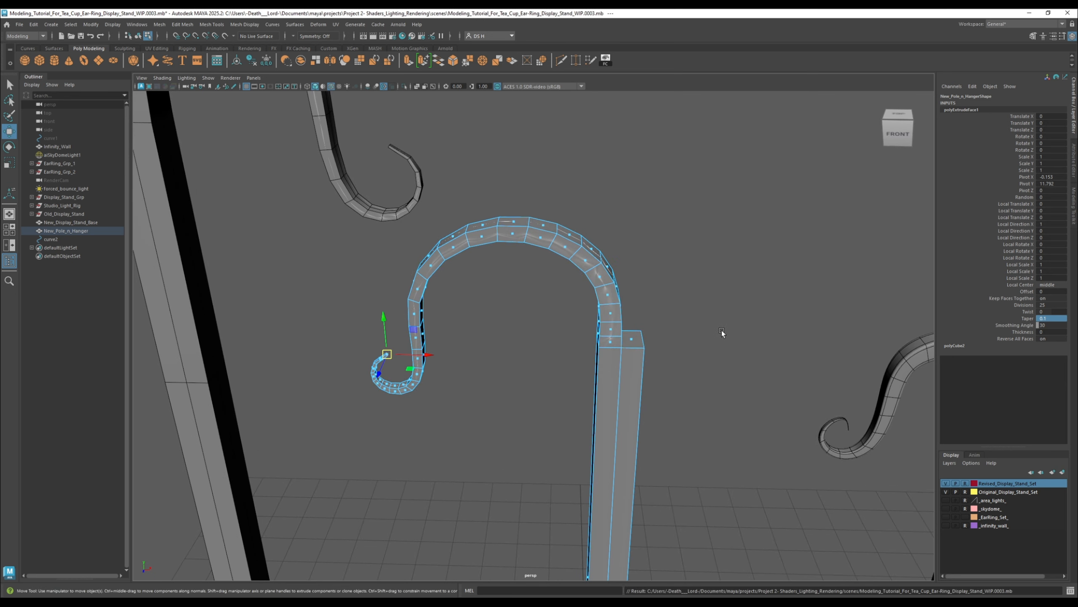
pyautogui.click(723, 330)
pyautogui.keyDown('alt'); pyautogui.moveTo(725, 325); pyautogui.dragTo(609, 288); pyautogui.keyUp('alt')
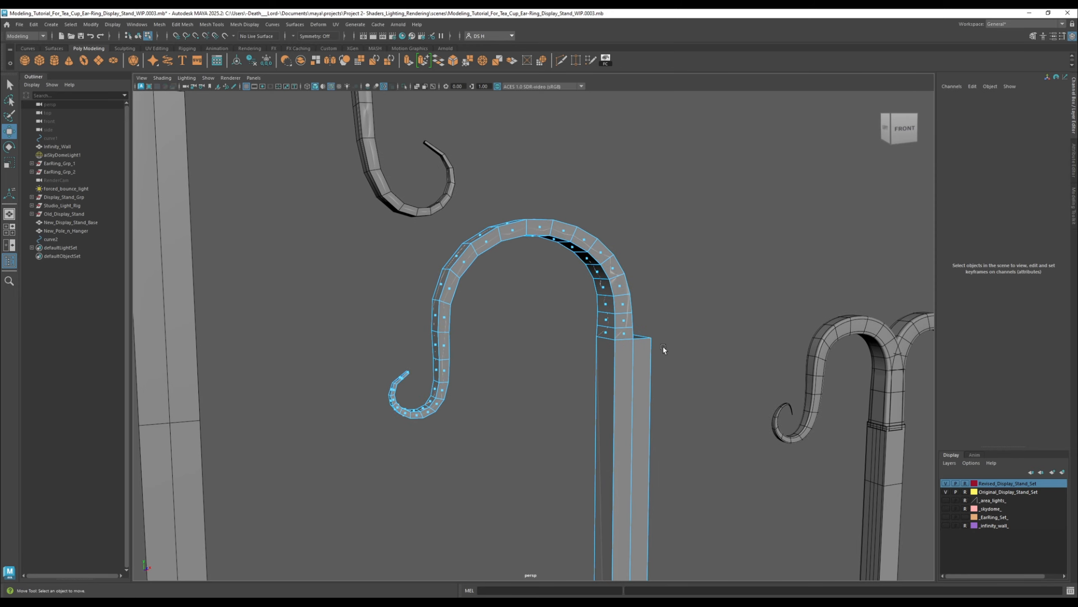
# Step: Examine the hook mesh in smooth preview and in normal display, including where it joins the pole
pyautogui.keyDown('alt'); pyautogui.moveTo(630, 230); pyautogui.dragTo(619, 425); pyautogui.keyUp('alt')
pyautogui.keyDown('alt'); pyautogui.moveTo(619, 425); pyautogui.dragTo(701, 279, button='right'); pyautogui.keyUp('alt')
pyautogui.press('F8')
pyautogui.keyDown('alt'); pyautogui.moveTo(700, 279); pyautogui.dragTo(741, 302); pyautogui.keyUp('alt')
pyautogui.press('3')
pyautogui.click(752, 313)
pyautogui.click(486, 292)
pyautogui.press('1')
pyautogui.keyDown('alt'); pyautogui.moveTo(741, 302); pyautogui.dragTo(601, 299, button='right'); pyautogui.keyUp('alt')
pyautogui.keyDown('alt'); pyautogui.moveTo(601, 298); pyautogui.dragTo(504, 294); pyautogui.keyUp('alt')
# Step: Delete the top, front, side and back faces of the pole's right half
pyautogui.moveTo(503, 293); pyautogui.dragTo(504, 318, button='right')
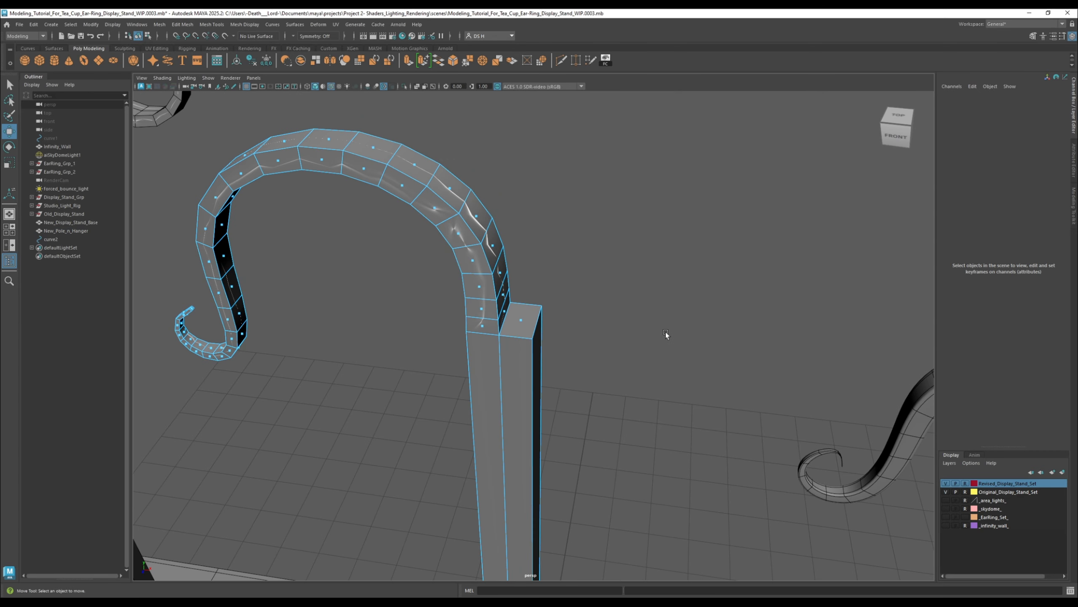
pyautogui.click(524, 317)
pyautogui.press('Delete')
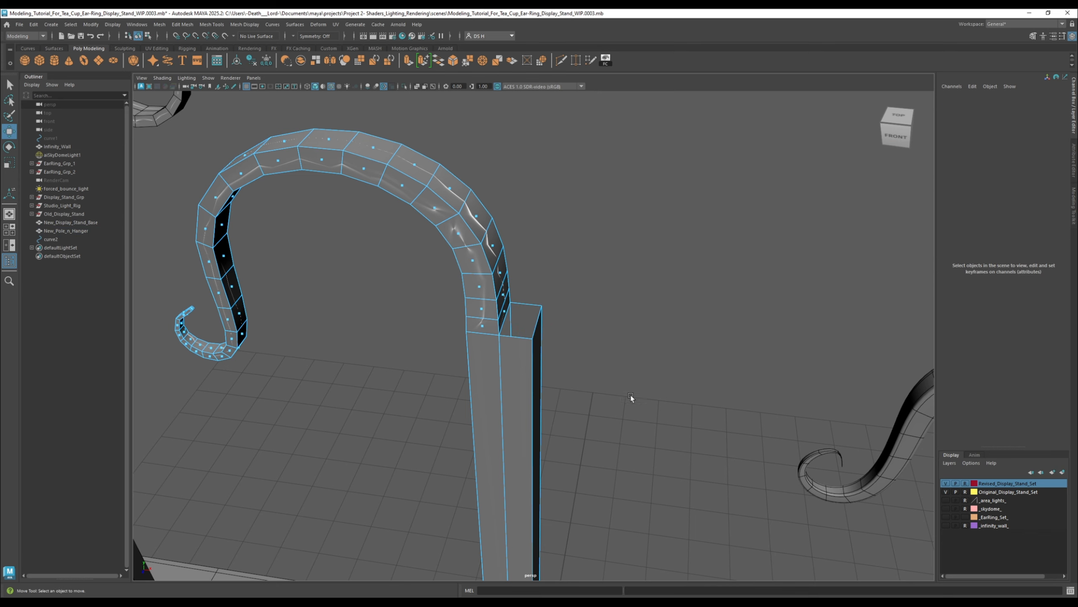
pyautogui.click(514, 369)
pyautogui.click(684, 395)
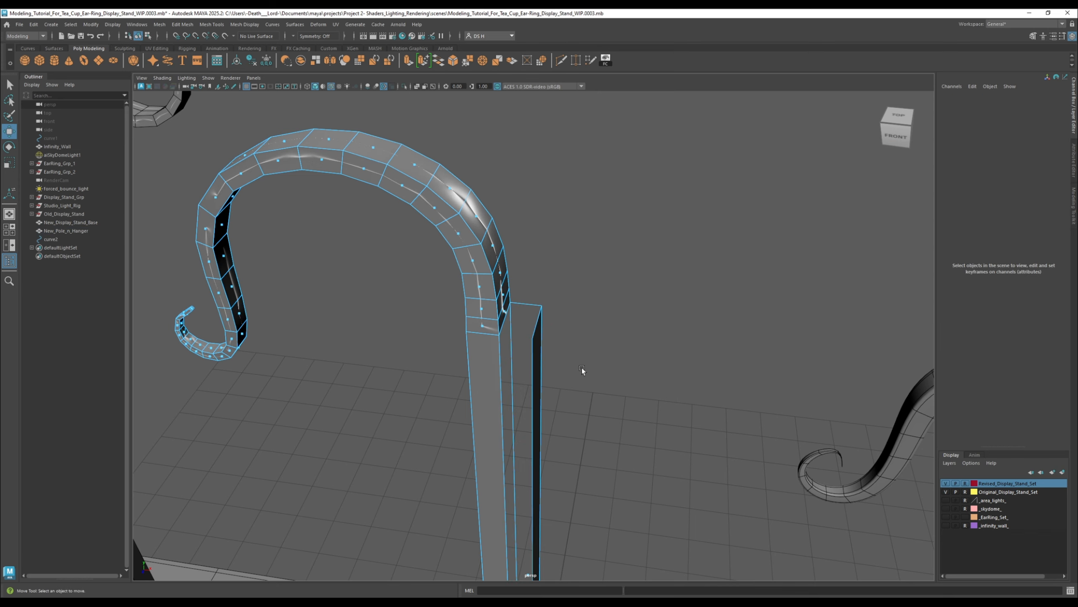
pyautogui.click(538, 346)
pyautogui.click(720, 411)
pyautogui.click(529, 327)
pyautogui.press('Delete')
# Step: Delete the leftover face of the right half at the pole's bottom end
pyautogui.keyDown('alt'); pyautogui.moveTo(686, 377); pyautogui.dragTo(677, 466, button='right'); pyautogui.keyUp('alt')
pyautogui.keyDown('alt'); pyautogui.moveTo(640, 493); pyautogui.dragTo(685, 243, button='middle'); pyautogui.keyUp('alt')
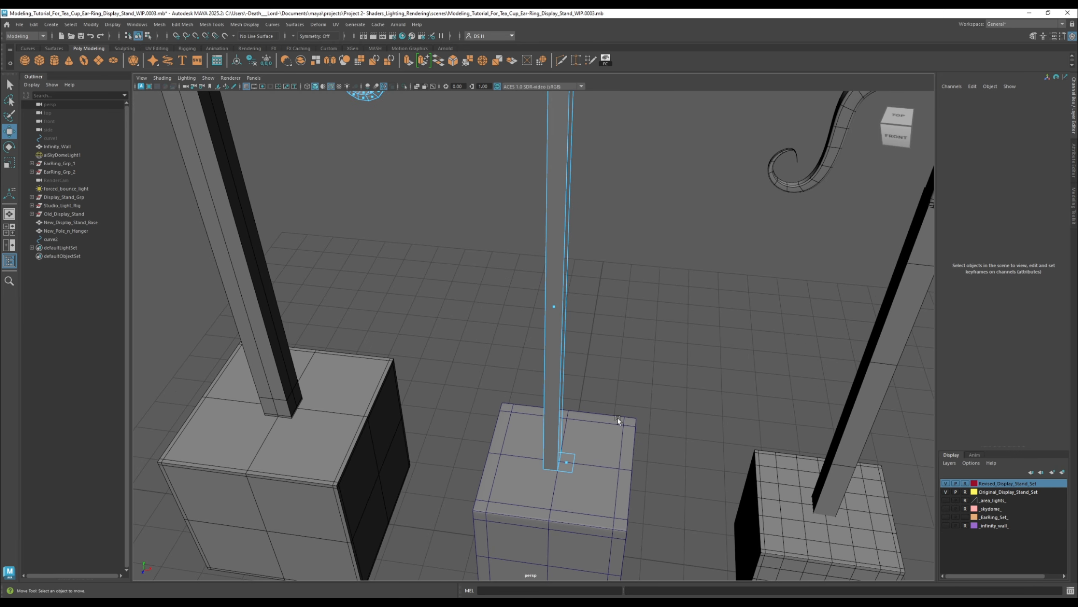
pyautogui.keyDown('alt'); pyautogui.moveTo(483, 356); pyautogui.dragTo(424, 285, button='middle'); pyautogui.keyUp('alt')
pyautogui.keyDown('alt'); pyautogui.moveTo(424, 284); pyautogui.dragTo(428, 357, button='right'); pyautogui.keyUp('alt')
pyautogui.click(470, 415)
pyautogui.press('Delete')
# Step: Return the half pole and hanger to object mode and check its translation values
pyautogui.keyDown('alt'); pyautogui.moveTo(429, 357); pyautogui.dragTo(431, 335); pyautogui.keyUp('alt')
pyautogui.keyDown('alt'); pyautogui.moveTo(475, 255); pyautogui.dragTo(535, 408, button='middle'); pyautogui.keyUp('alt')
pyautogui.moveTo(548, 349); pyautogui.dragTo(584, 317, button='right')
pyautogui.moveTo(1051, 123); pyautogui.dragTo(1050, 137)
pyautogui.click(1041, 102)
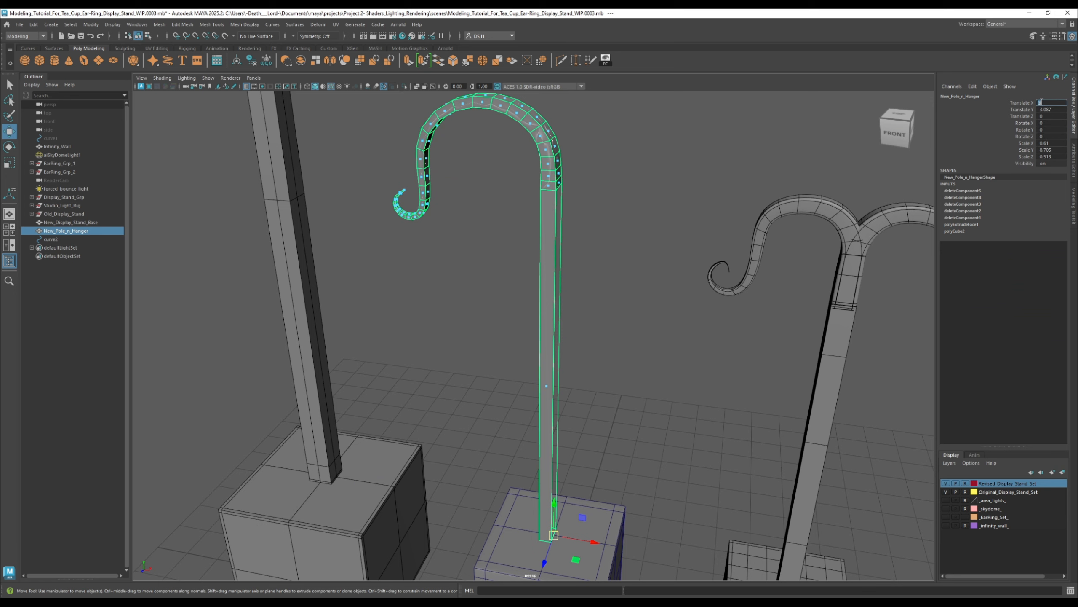
pyautogui.keyDown('alt'); pyautogui.moveTo(576, 325); pyautogui.dragTo(548, 323); pyautogui.keyUp('alt')
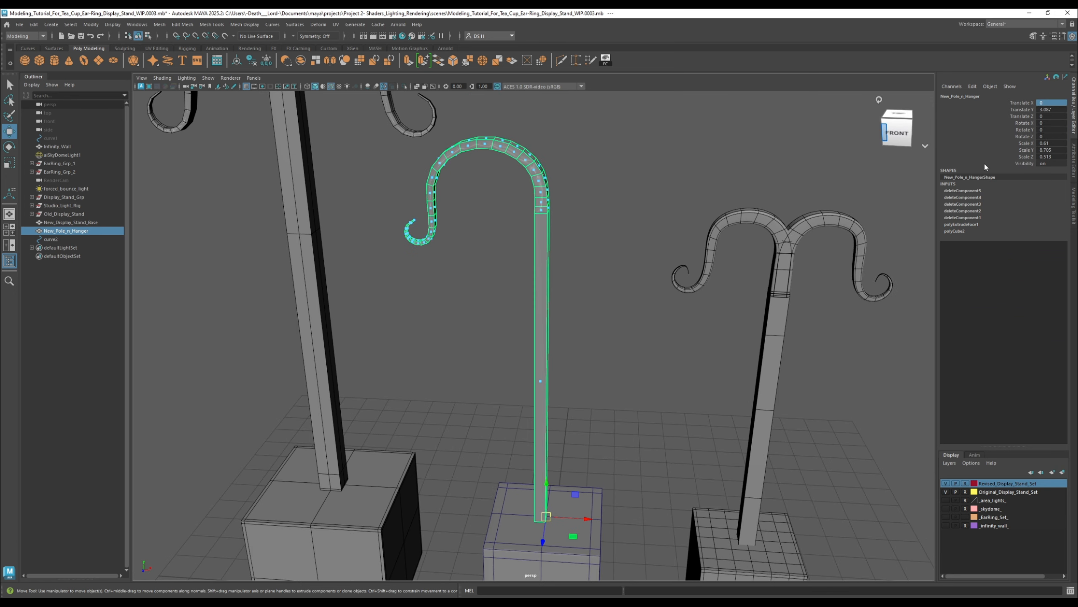
pyautogui.doubleClick(1057, 117)
pyautogui.click(1031, 110)
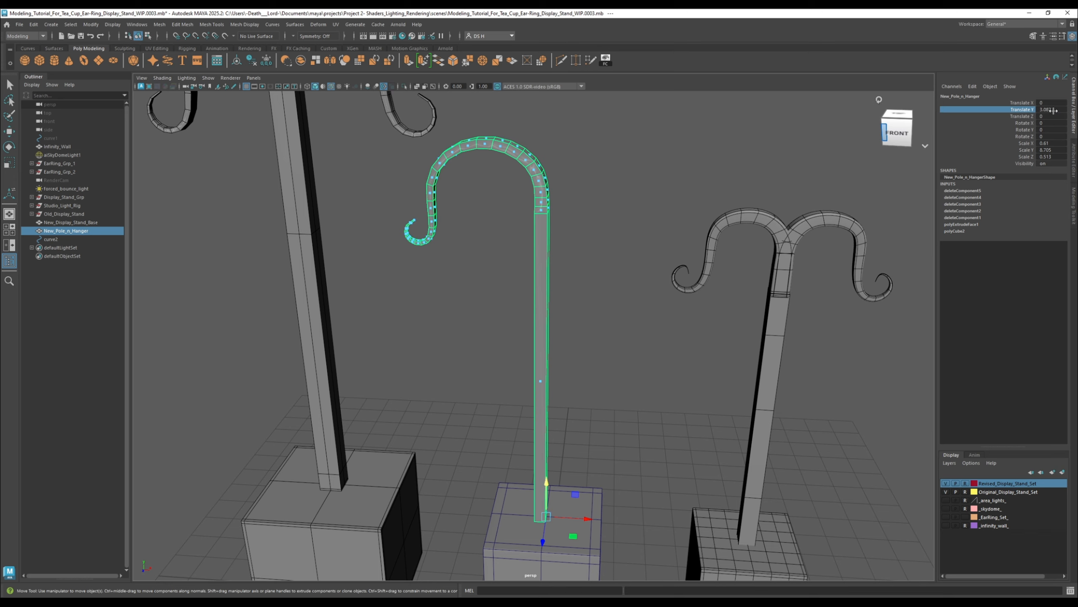
# Step: Compare the half pole and hook with both existing stands, checking proportions, cut side and join area
pyautogui.scroll(-2, 558, 377)
pyautogui.keyDown('alt'); pyautogui.moveTo(574, 336); pyautogui.dragTo(496, 273); pyautogui.keyUp('alt')
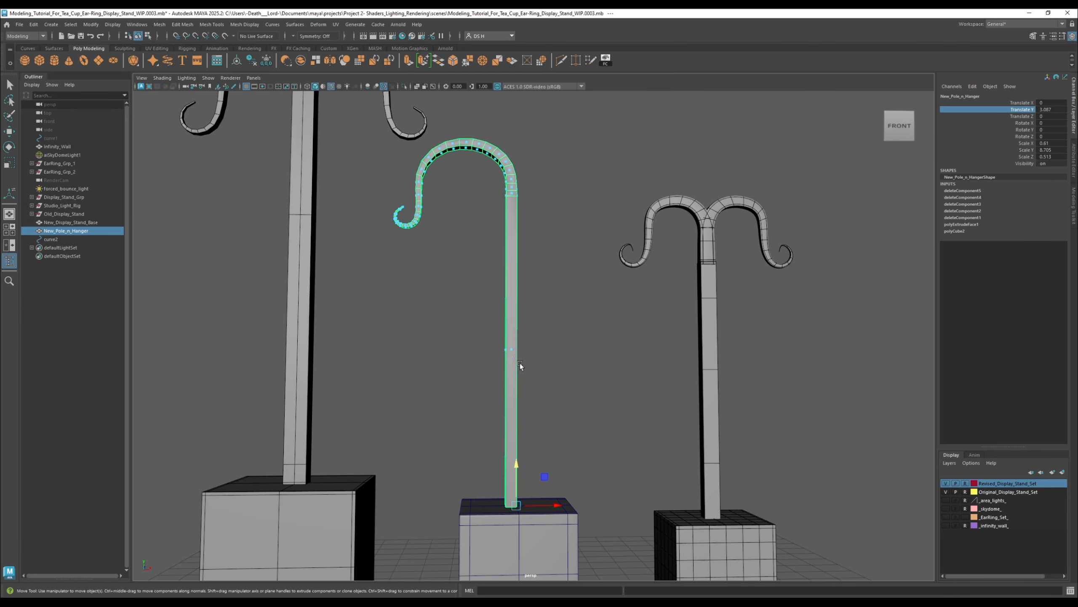
pyautogui.keyDown('alt'); pyautogui.moveTo(578, 227); pyautogui.dragTo(510, 294); pyautogui.keyUp('alt')
pyautogui.keyDown('alt'); pyautogui.moveTo(612, 220); pyautogui.dragTo(484, 432, button='middle'); pyautogui.keyUp('alt')
pyautogui.keyDown('alt'); pyautogui.moveTo(483, 432); pyautogui.dragTo(561, 533, button='right'); pyautogui.keyUp('alt')
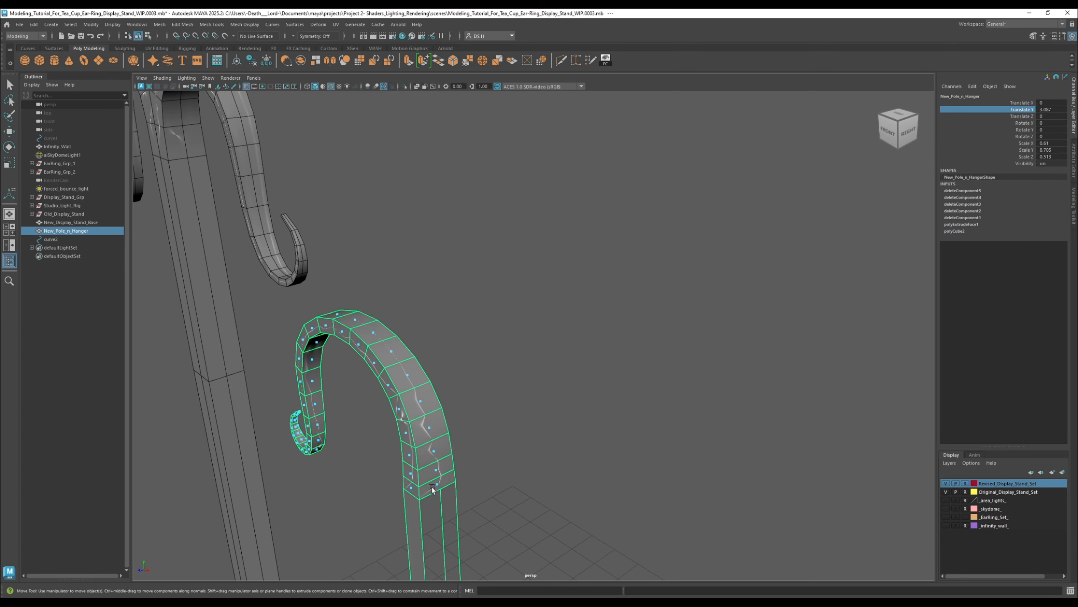
pyautogui.keyDown('alt'); pyautogui.moveTo(293, 362); pyautogui.dragTo(374, 325); pyautogui.keyUp('alt')
pyautogui.keyDown('alt'); pyautogui.moveTo(590, 539); pyautogui.dragTo(549, 501, button='right'); pyautogui.keyUp('alt')
pyautogui.keyDown('alt'); pyautogui.moveTo(550, 501); pyautogui.dragTo(581, 199, button='middle'); pyautogui.keyUp('alt')
pyautogui.keyDown('alt'); pyautogui.moveTo(571, 535); pyautogui.dragTo(495, 491, button='right'); pyautogui.keyUp('alt')
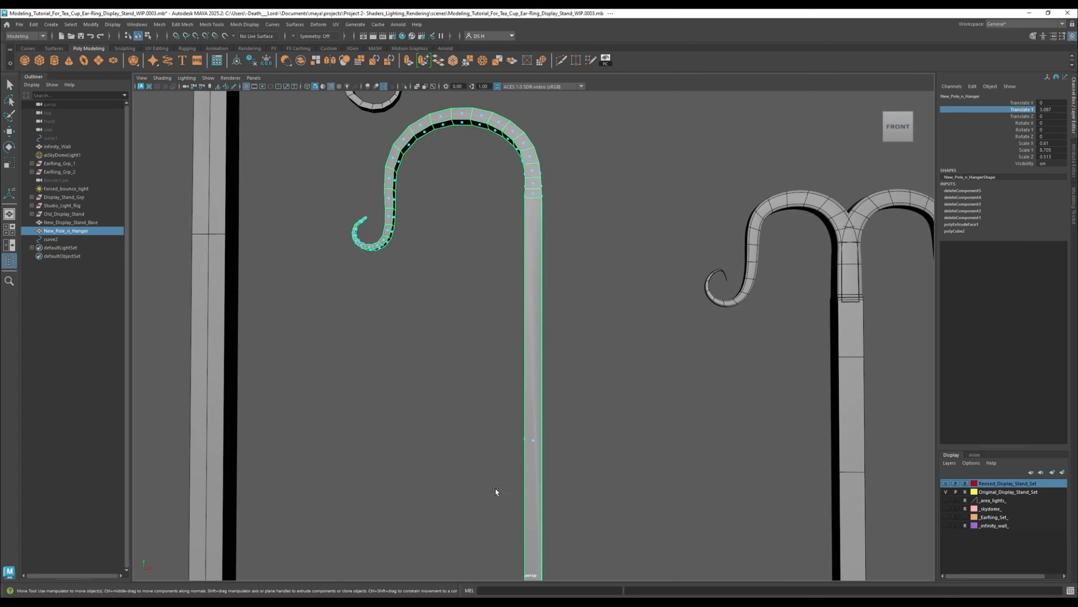
pyautogui.keyDown('alt'); pyautogui.moveTo(571, 515); pyautogui.dragTo(575, 374, button='middle'); pyautogui.keyUp('alt')
pyautogui.keyDown('alt'); pyautogui.moveTo(724, 415); pyautogui.dragTo(575, 346, button='right'); pyautogui.keyUp('alt')
pyautogui.keyDown('alt'); pyautogui.moveTo(575, 345); pyautogui.dragTo(590, 304); pyautogui.keyUp('alt')
pyautogui.click(689, 305)
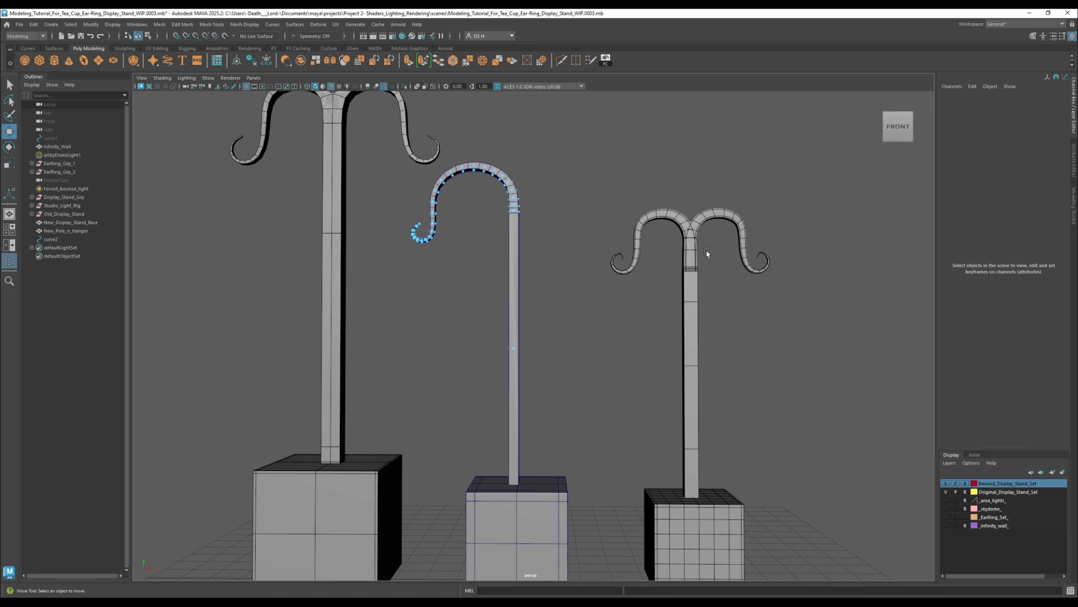
pyautogui.keyDown('alt'); pyautogui.moveTo(450, 199); pyautogui.dragTo(496, 252, button='middle'); pyautogui.keyUp('alt')
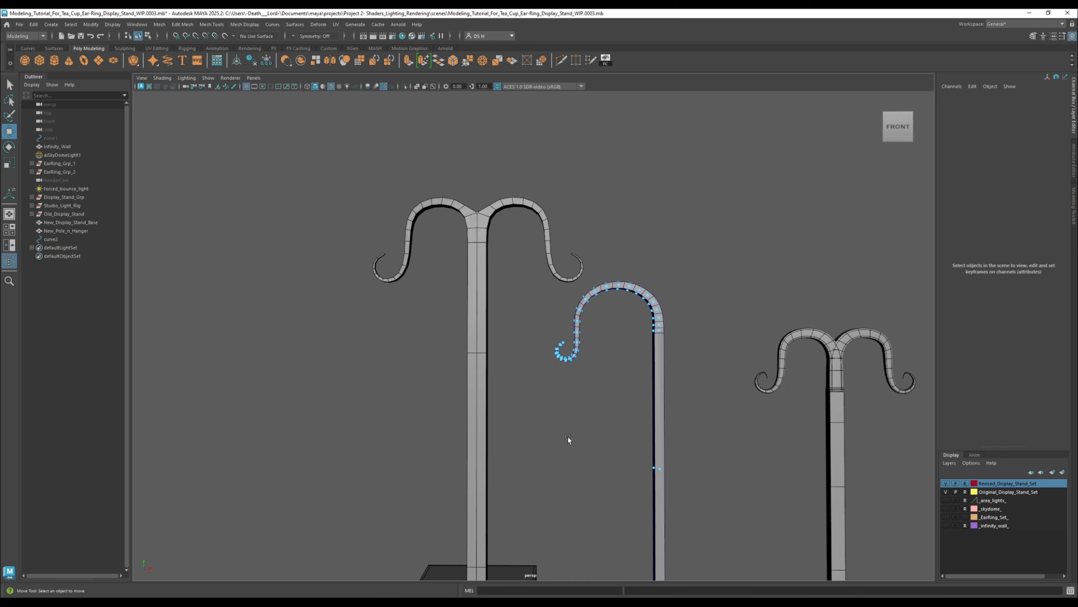
pyautogui.keyDown('alt'); pyautogui.moveTo(626, 384); pyautogui.dragTo(561, 282, button='middle'); pyautogui.keyUp('alt')
# Step: Select the half pole and hanger and save the scene incrementally as WIP.0004
pyautogui.click(592, 219)
pyautogui.keyDown('alt'); pyautogui.moveTo(591, 218); pyautogui.dragTo(646, 295); pyautogui.keyUp('alt')
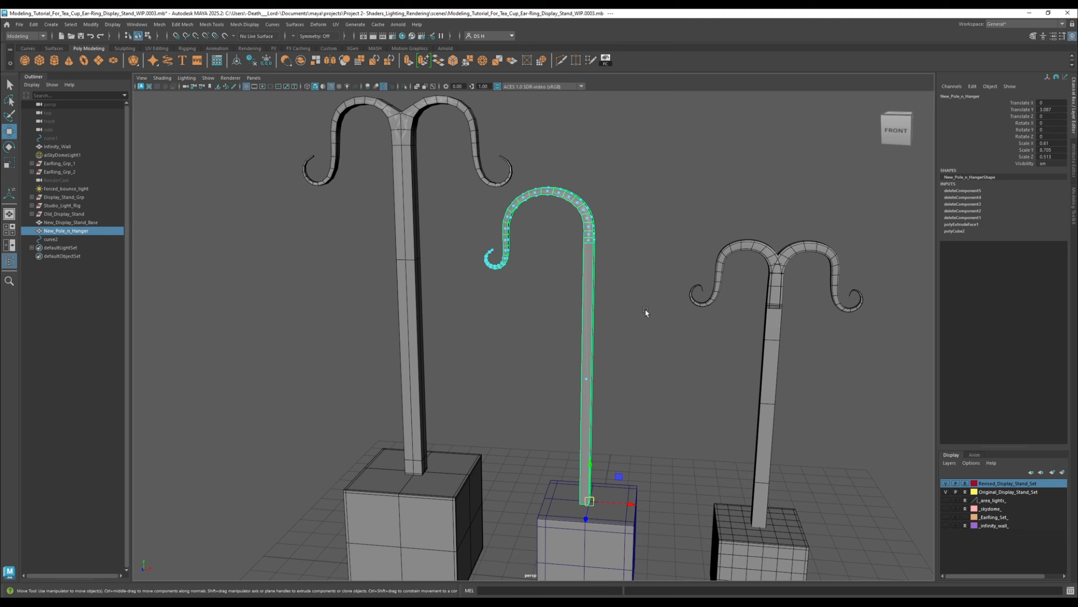
pyautogui.hotkey('ctrl', 'alt', 's')
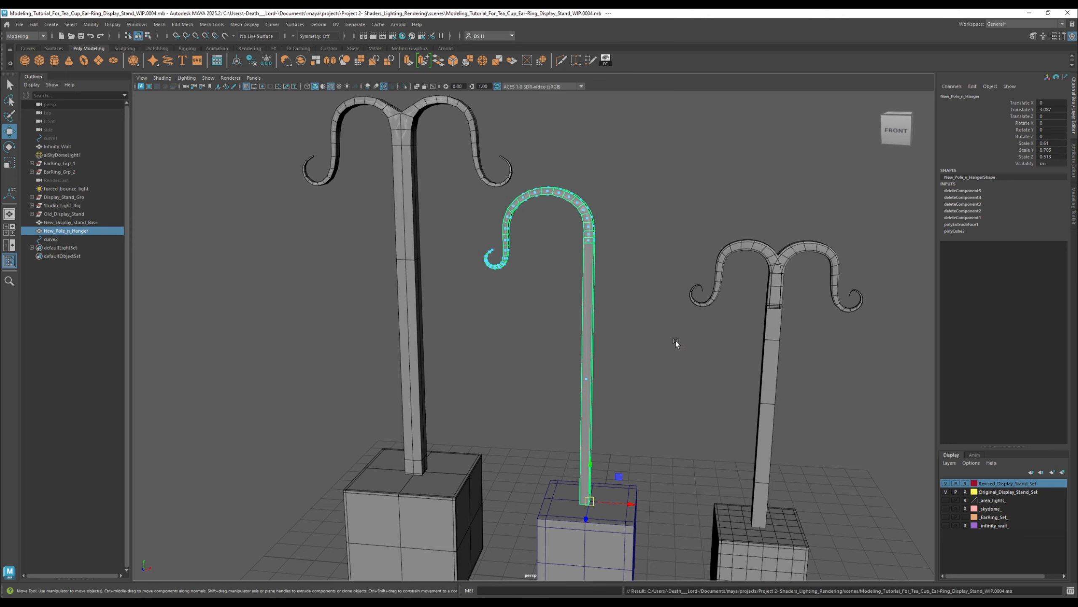
# Step: Adjust the height of the control vertex just right of the hook curve's peak in wireframe display
pyautogui.scroll(6, 662, 332)
pyautogui.keyDown('alt'); pyautogui.moveTo(564, 264); pyautogui.dragTo(602, 246); pyautogui.keyUp('alt')
pyautogui.click(75, 239)
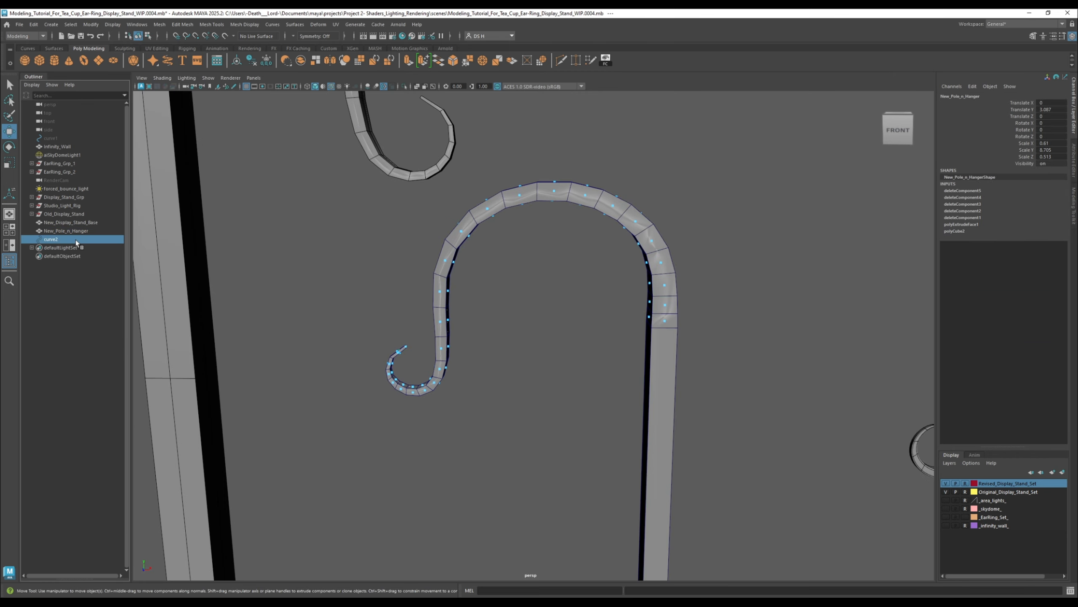
pyautogui.press('4')
pyautogui.moveTo(601, 207); pyautogui.dragTo(516, 197, button='right')
pyautogui.moveTo(607, 199); pyautogui.dragTo(595, 162)
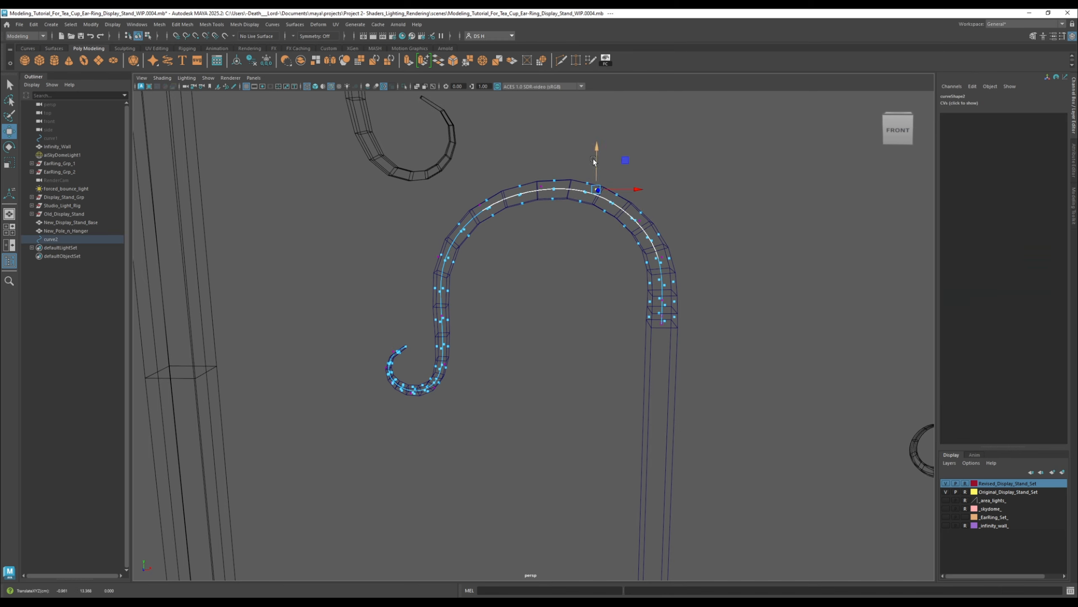
# Step: Restore shaded display, frame the hook in the orthographic view and select the hook curve as an object
pyautogui.press('5')
pyautogui.press('space')
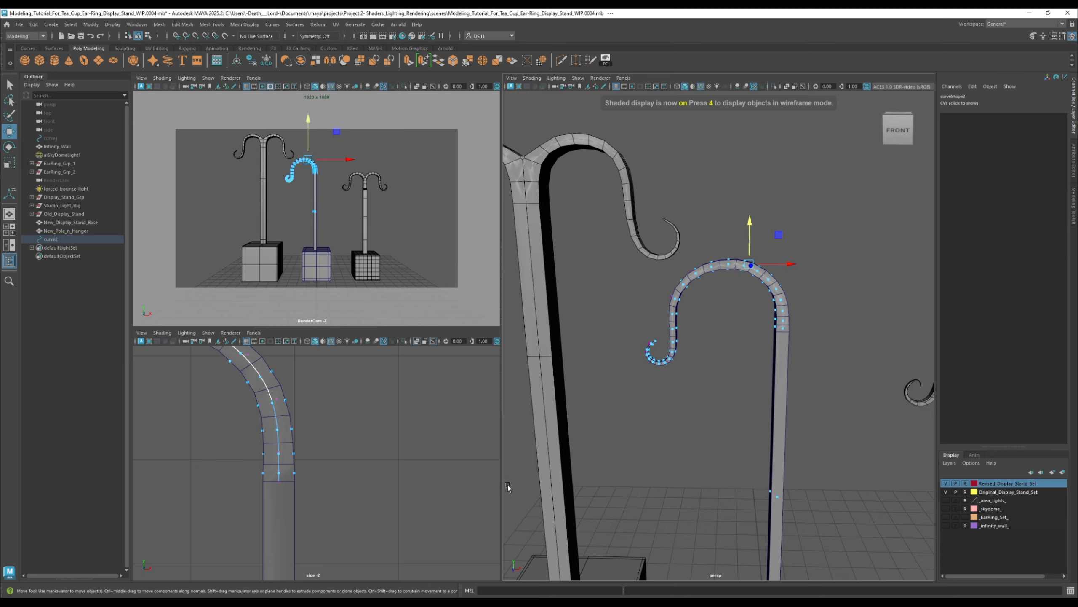
pyautogui.press('space')
pyautogui.scroll(5, 488, 350)
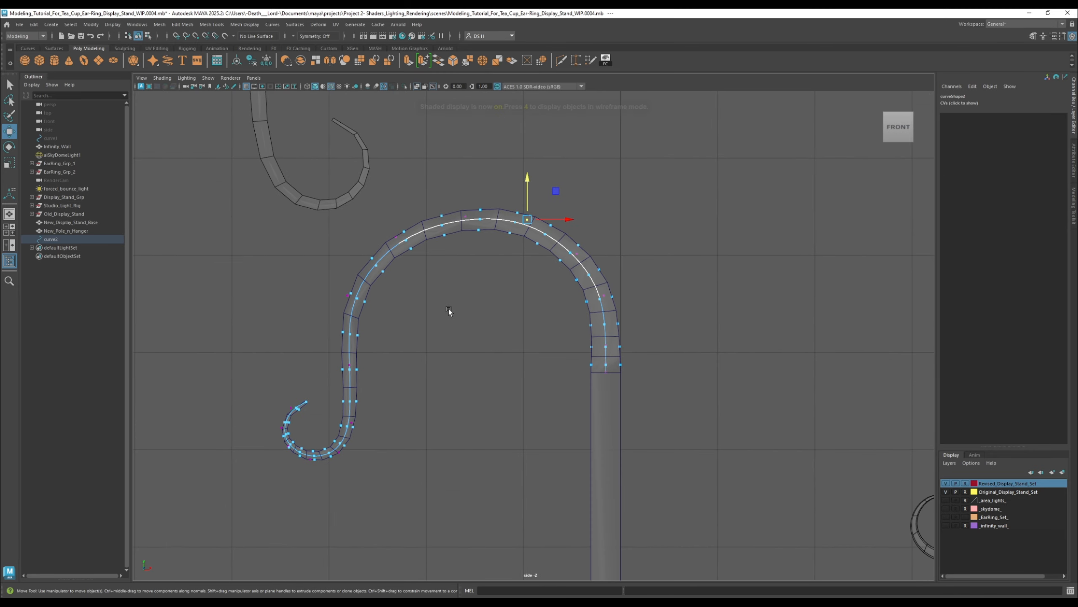
pyautogui.keyDown('alt'); pyautogui.moveTo(452, 326); pyautogui.dragTo(540, 309, button='middle'); pyautogui.keyUp('alt')
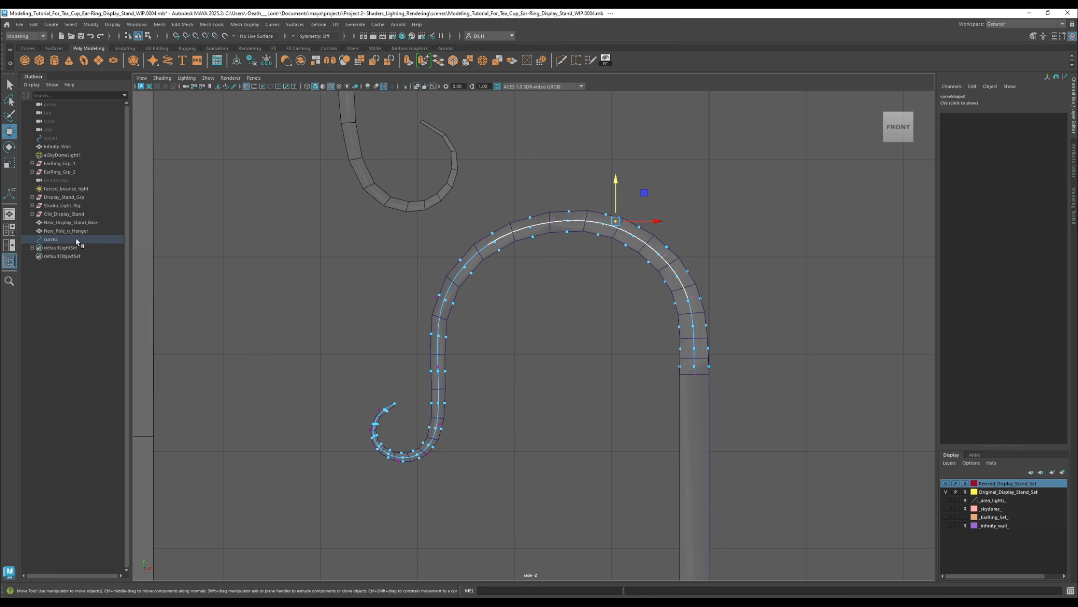
pyautogui.keyDown('alt'); pyautogui.moveTo(867, 340); pyautogui.dragTo(899, 383, button='right'); pyautogui.keyUp('alt')
pyautogui.keyDown('alt'); pyautogui.moveTo(899, 383); pyautogui.dragTo(506, 303, button='middle'); pyautogui.keyUp('alt')
pyautogui.click(366, 306)
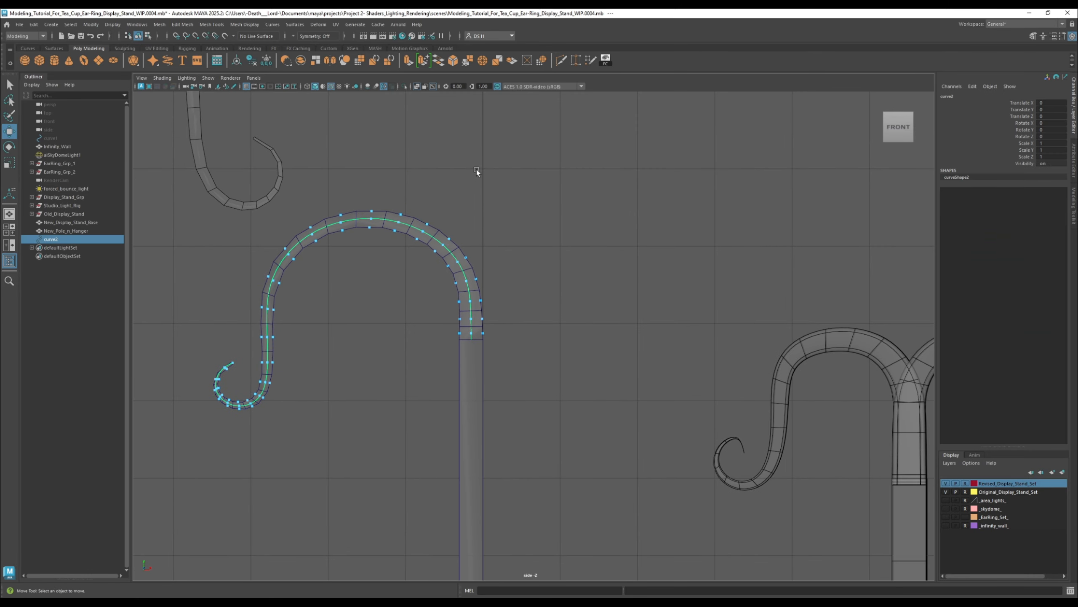
pyautogui.click(53, 239)
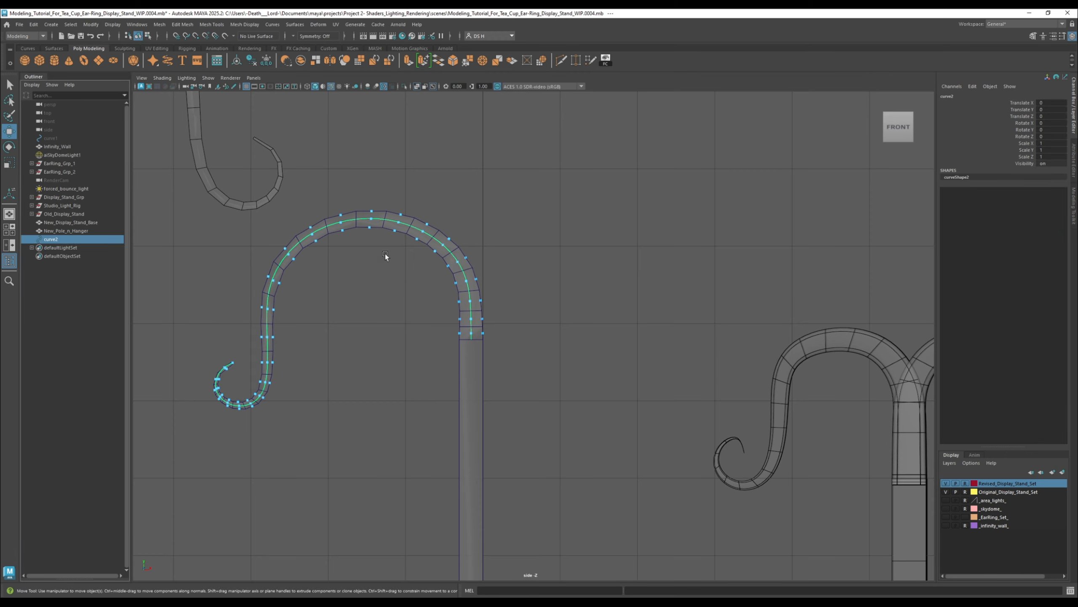
# Step: Try X-ray display on the hook to reach the curve inside the mesh
pyautogui.keyDown('alt'); pyautogui.moveTo(386, 254); pyautogui.dragTo(494, 284, button='middle'); pyautogui.keyUp('alt')
pyautogui.scroll(3, 482, 280)
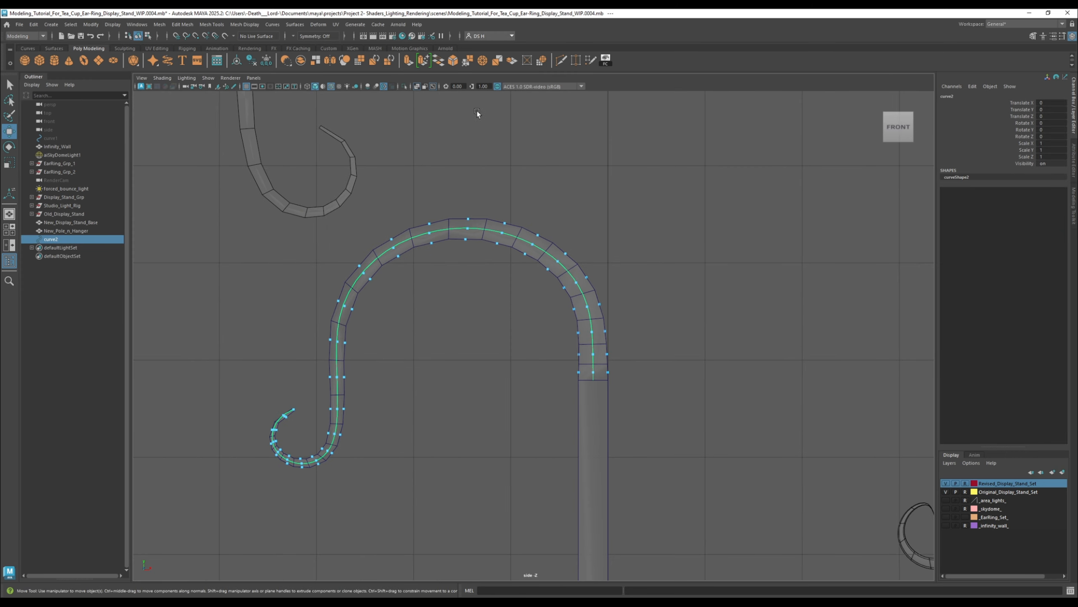
pyautogui.click(416, 86)
pyautogui.click(417, 87)
pyautogui.click(417, 86)
pyautogui.click(417, 86)
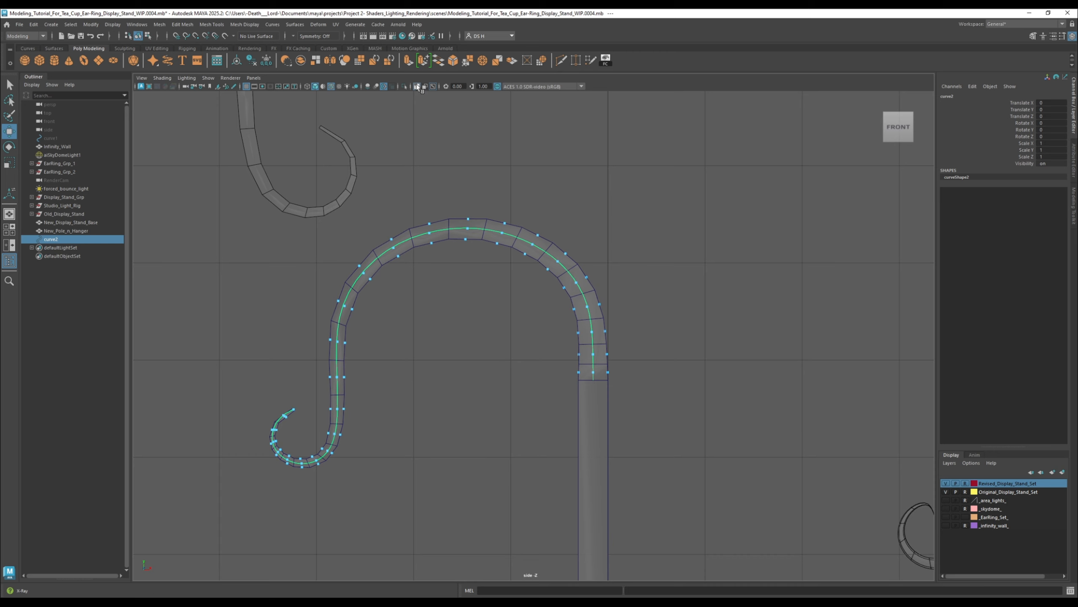
pyautogui.rightClick(477, 230)
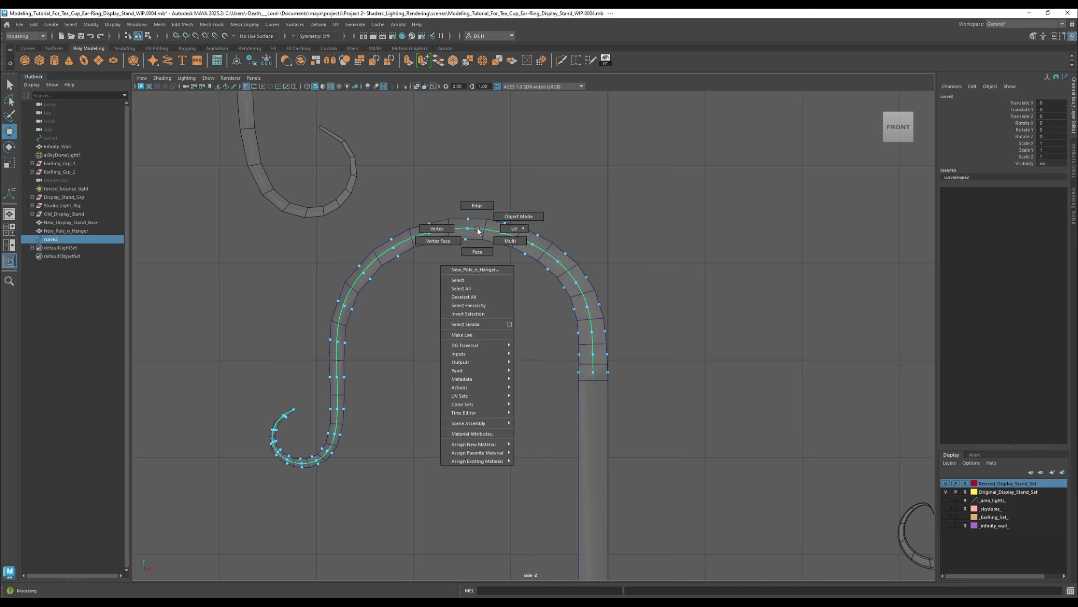
# Step: Select the hook curve, show the scene in wireframe and switch the curve to control vertex editing
pyautogui.keyDown('alt'); pyautogui.moveTo(424, 200); pyautogui.dragTo(430, 256, button='middle'); pyautogui.keyUp('alt')
pyautogui.keyDown('alt'); pyautogui.moveTo(431, 256); pyautogui.dragTo(814, 377, button='right'); pyautogui.keyUp('alt')
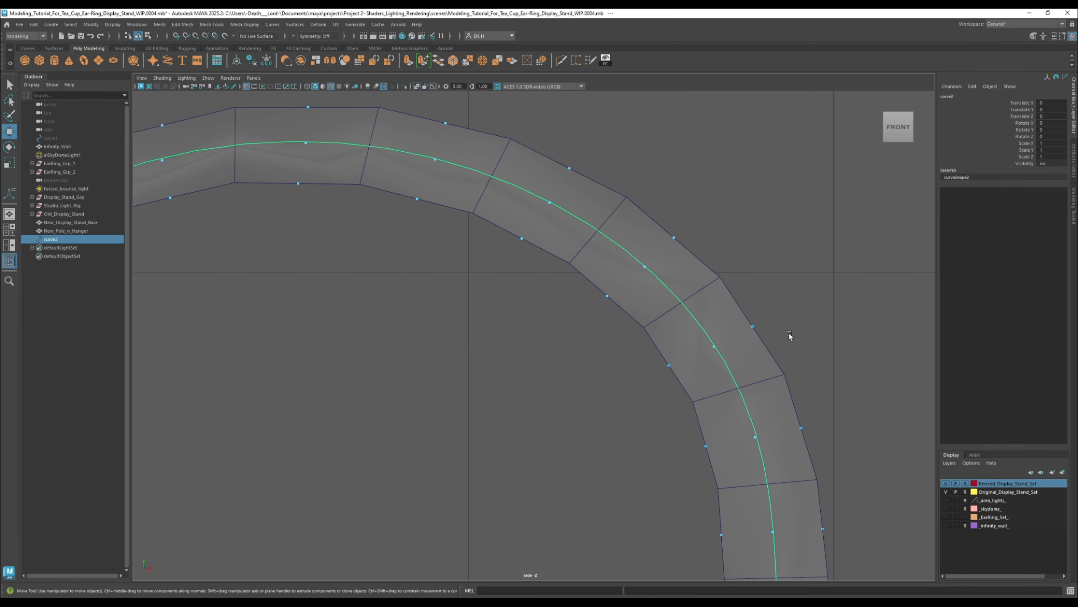
pyautogui.click(740, 230)
pyautogui.click(571, 217)
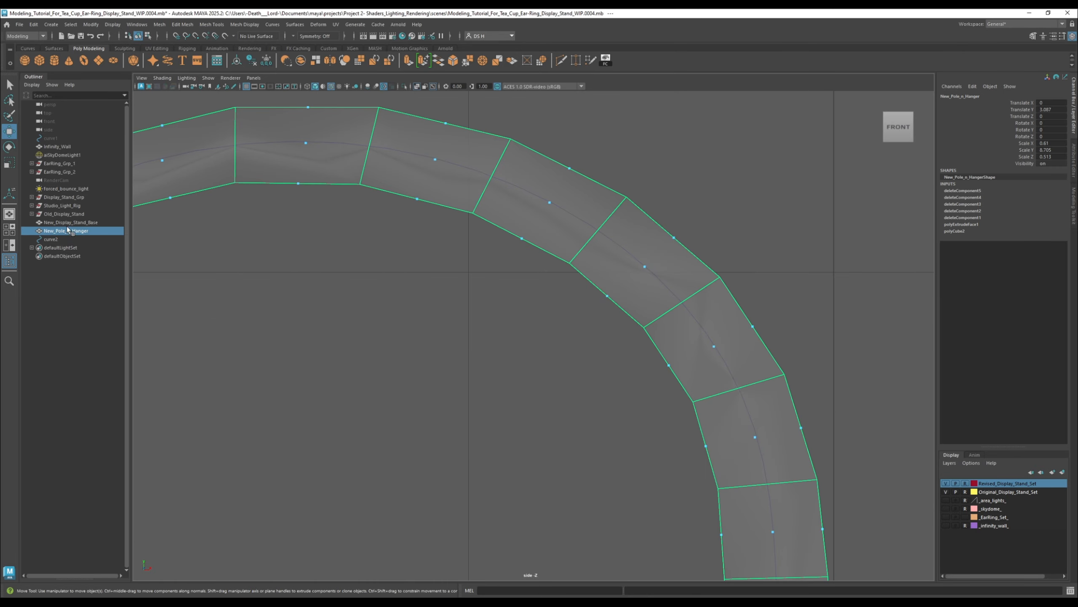
pyautogui.click(51, 240)
pyautogui.rightClick(322, 142)
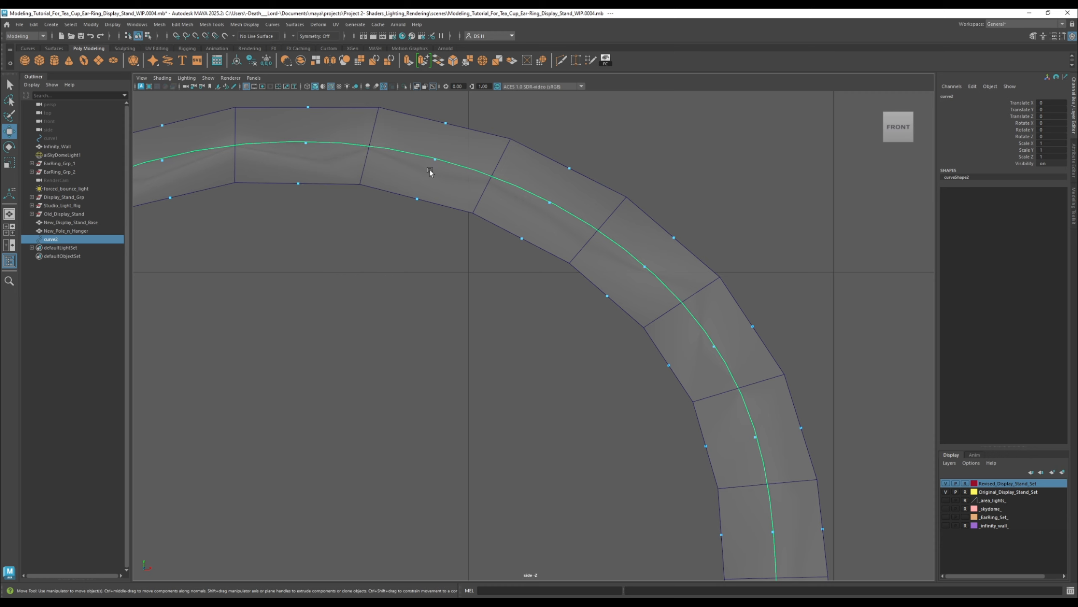
pyautogui.press('4')
pyautogui.rightClick(338, 143)
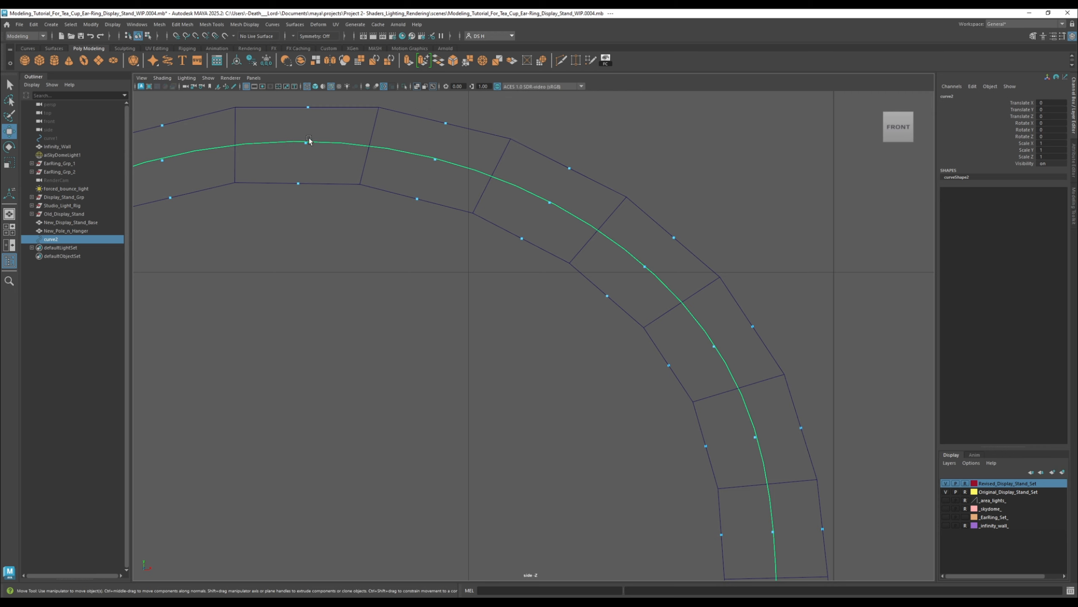
pyautogui.moveTo(340, 143); pyautogui.dragTo(266, 142, button='right')
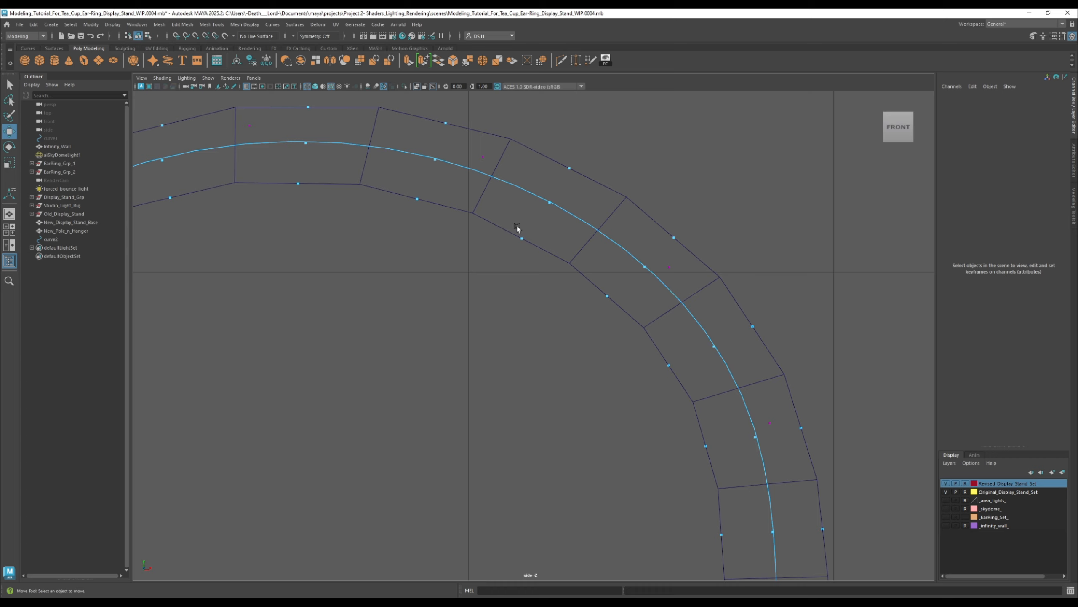
# Step: Raise the control vertices around the hook arch's peak slightly and adjust the outer shoulder vertex sideways
pyautogui.scroll(-10, 512, 229)
pyautogui.scroll(3, 546, 219)
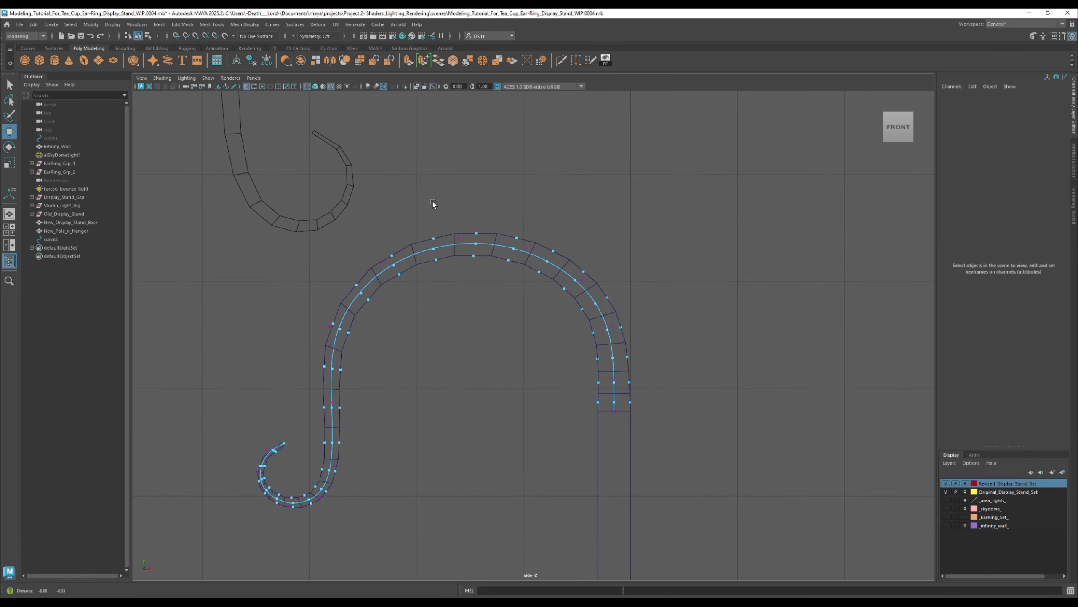
pyautogui.scroll(1, 484, 208)
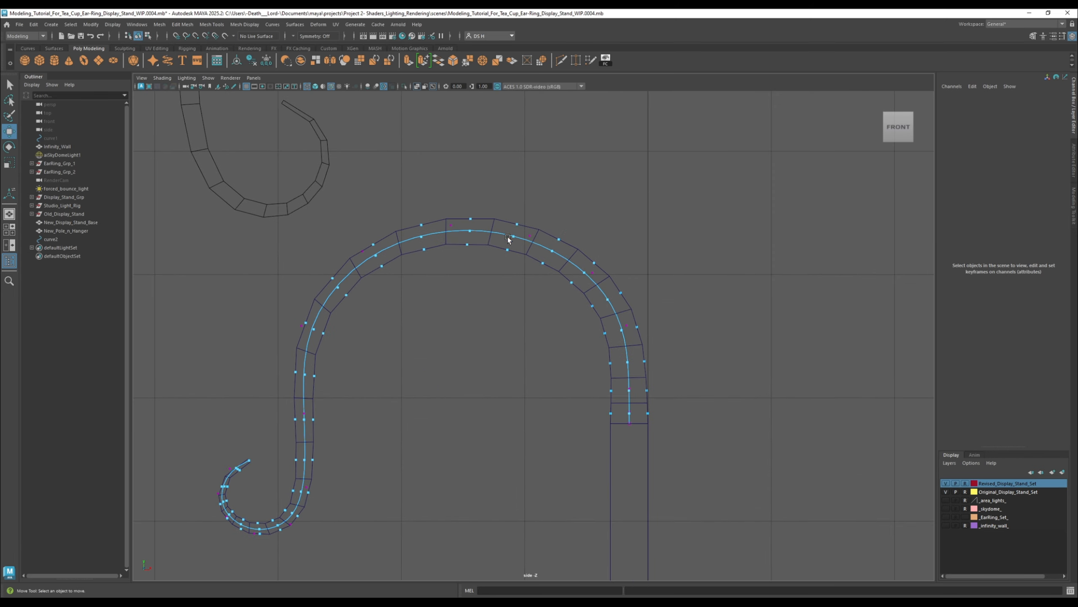
pyautogui.moveTo(525, 224); pyautogui.dragTo(544, 238)
pyautogui.moveTo(530, 202); pyautogui.dragTo(531, 199)
pyautogui.moveTo(479, 248); pyautogui.dragTo(445, 212)
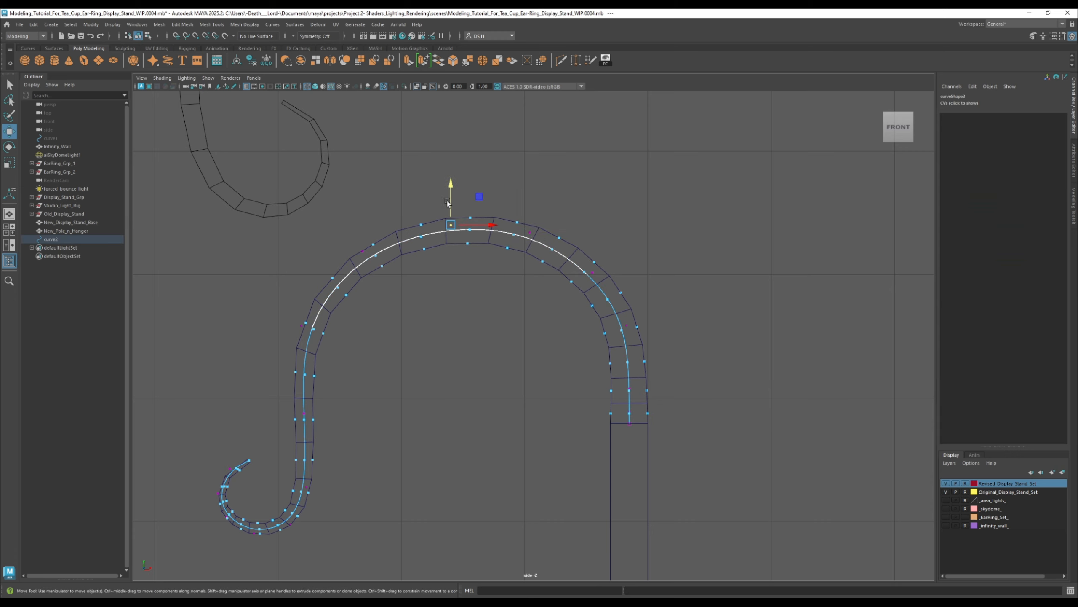
pyautogui.moveTo(451, 204); pyautogui.dragTo(451, 198)
pyautogui.scroll(-5, 563, 273)
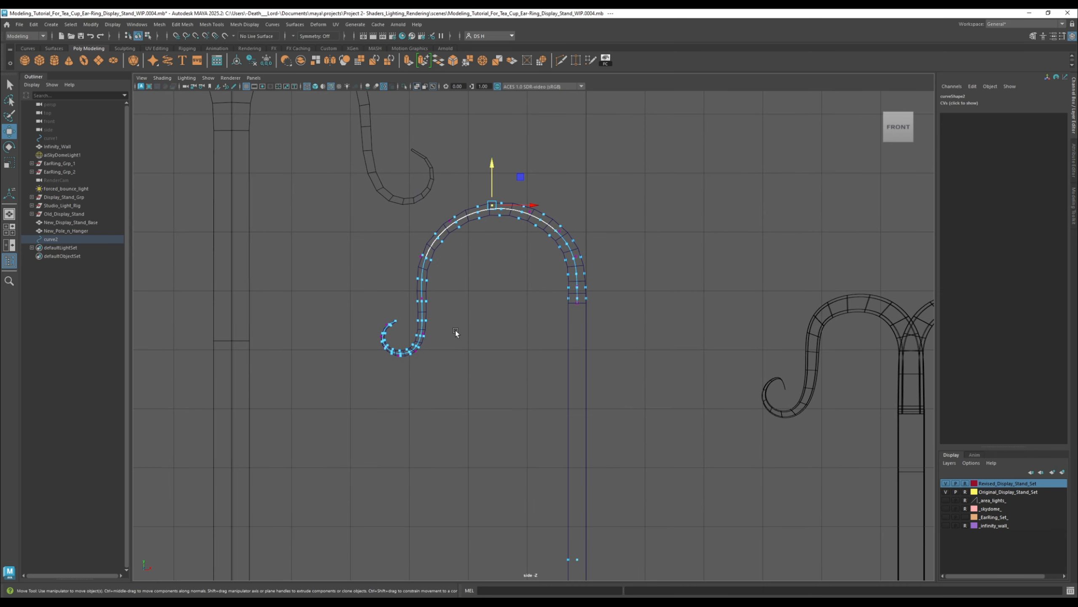
pyautogui.moveTo(440, 218); pyautogui.dragTo(478, 218)
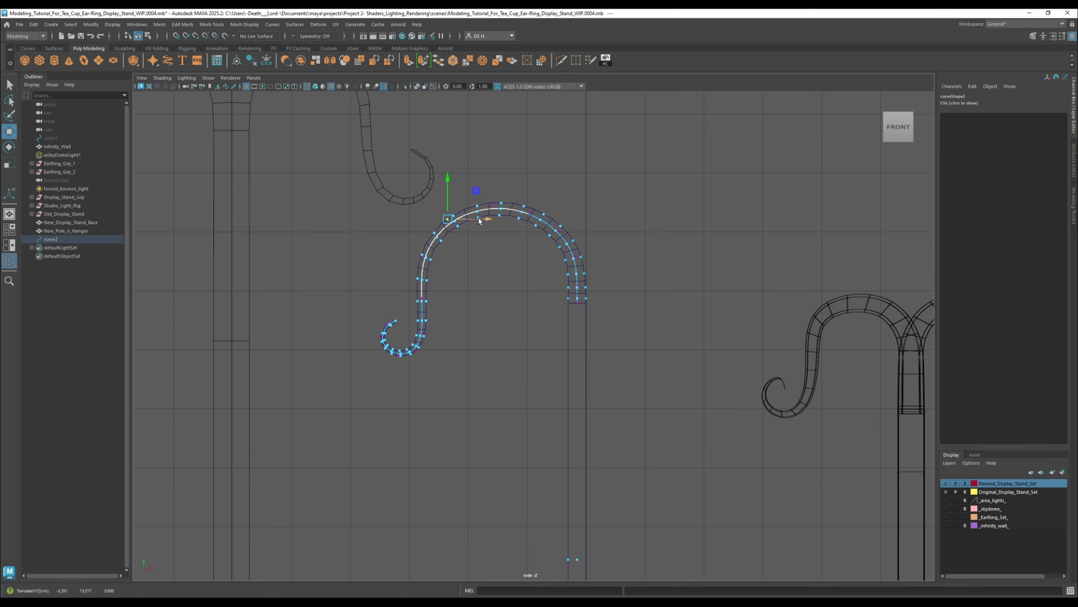
pyautogui.click(514, 260)
# Step: Adjust the control vertex just above the pole joint vertically and sideways, undoing the last change
pyautogui.scroll(3, 513, 260)
pyautogui.scroll(5, 650, 236)
pyautogui.moveTo(645, 339); pyautogui.dragTo(611, 318)
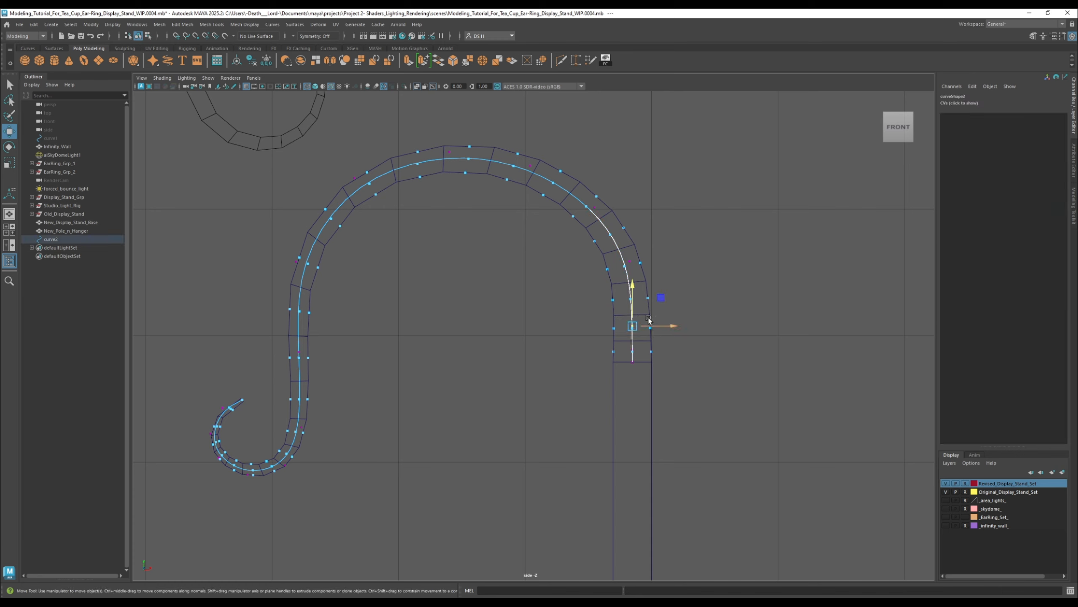
pyautogui.moveTo(639, 289); pyautogui.dragTo(636, 293)
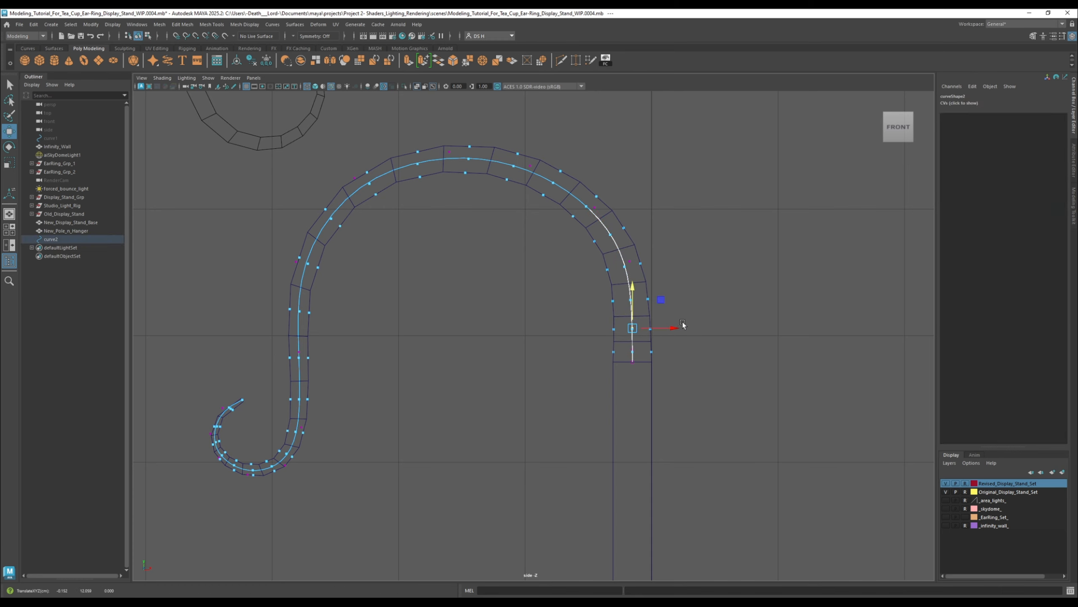
pyautogui.scroll(3, 674, 350)
pyautogui.click(761, 377)
pyautogui.moveTo(637, 316); pyautogui.dragTo(703, 325)
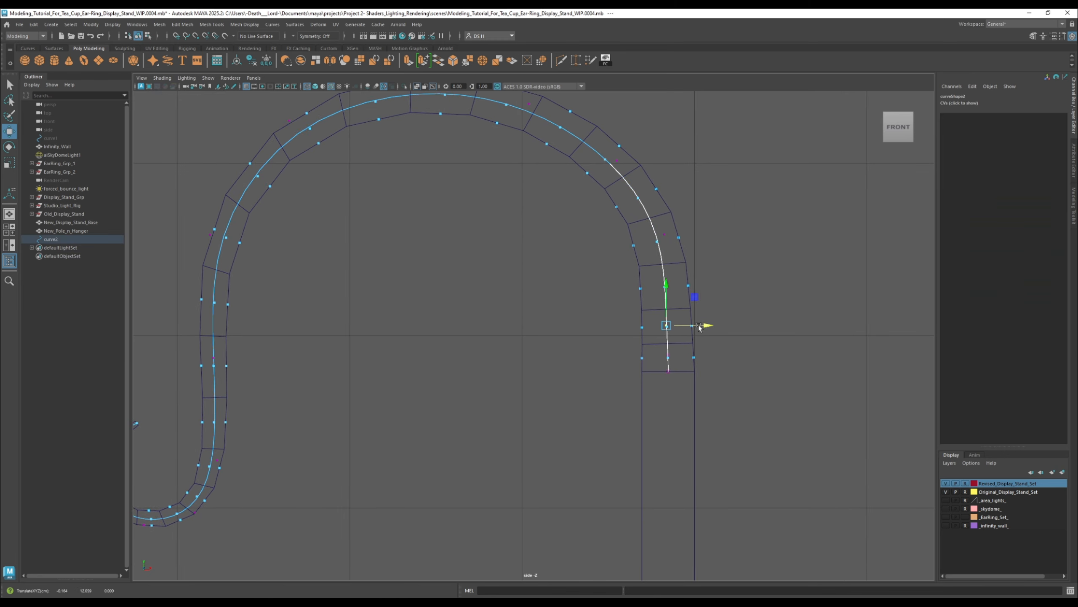
pyautogui.click(759, 341)
pyautogui.click(687, 293)
pyautogui.hotkey('ctrl', 'z')
# Step: Examine the control vertices from the pole joint around to the arch's peak and check the overall hook outline
pyautogui.click(661, 235)
pyautogui.keyDown('alt'); pyautogui.moveTo(660, 238); pyautogui.dragTo(651, 304, button='middle'); pyautogui.keyUp('alt')
pyautogui.click(607, 226)
pyautogui.click(519, 169)
pyautogui.click(407, 143)
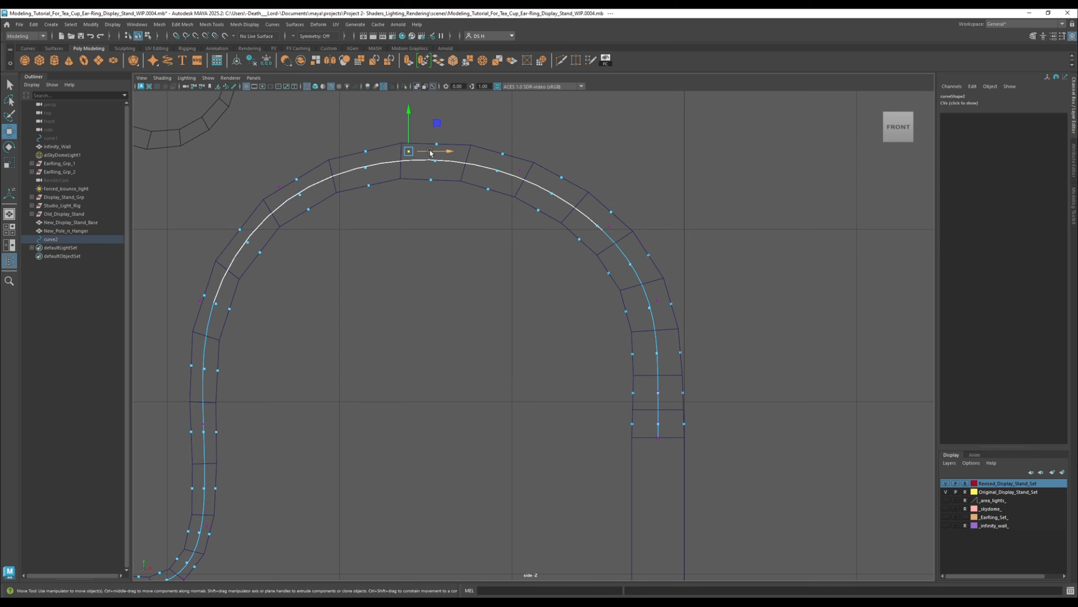
pyautogui.scroll(-4, 452, 350)
pyautogui.click(484, 244)
pyautogui.keyDown('alt'); pyautogui.moveTo(484, 244); pyautogui.dragTo(591, 264, button='middle'); pyautogui.keyUp('alt')
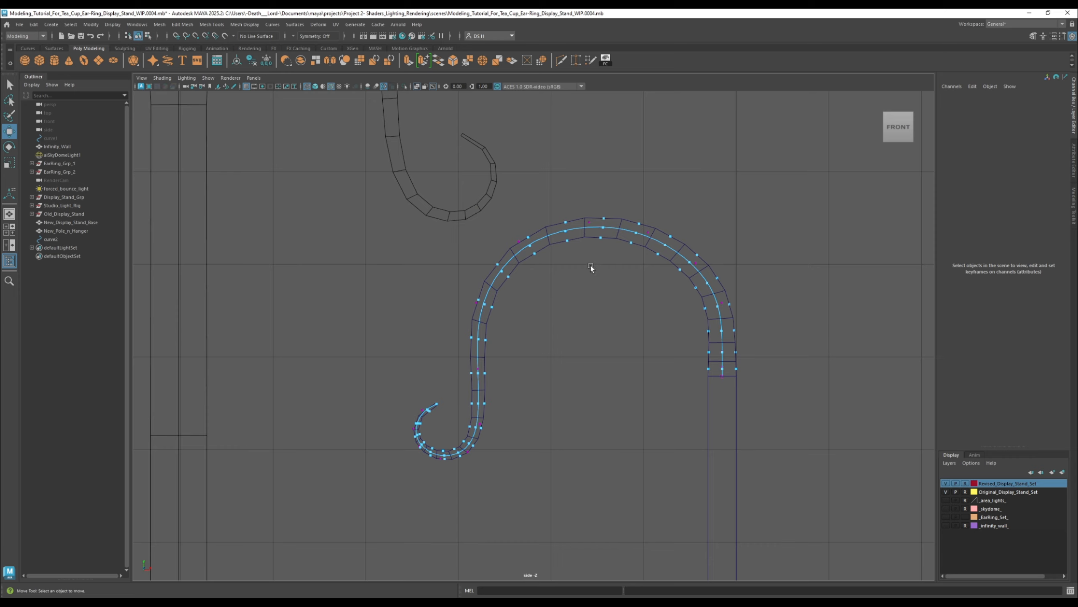
pyautogui.scroll(-5, 548, 276)
pyautogui.scroll(2, 460, 320)
pyautogui.scroll(1, 461, 320)
# Step: Move the control vertices of the hook's drop and curl toward the pole to narrow the arch
pyautogui.moveTo(413, 272); pyautogui.dragTo(502, 365)
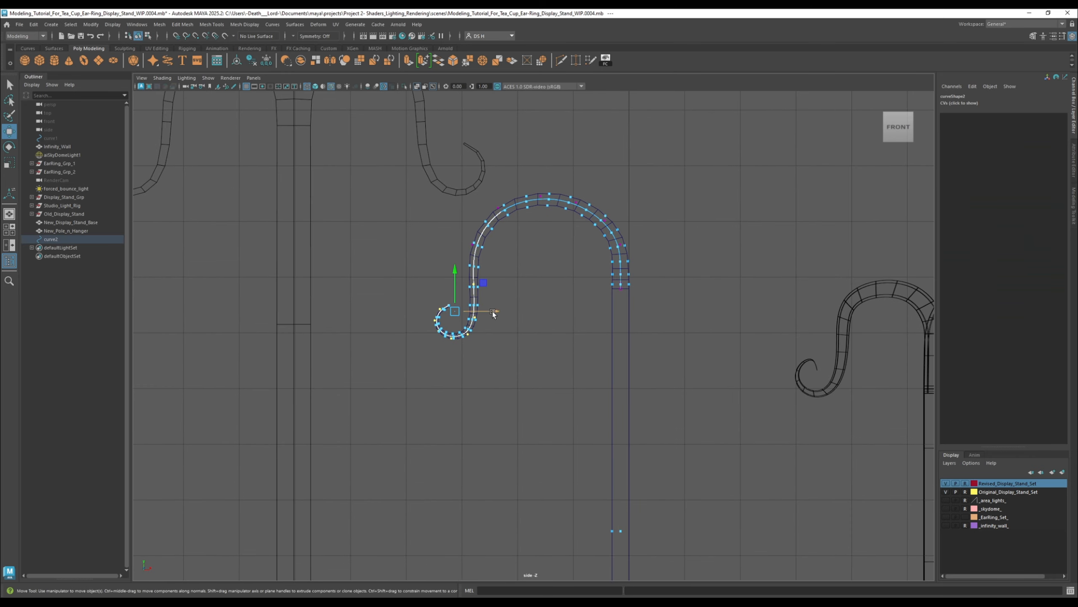
pyautogui.moveTo(495, 308); pyautogui.dragTo(497, 307)
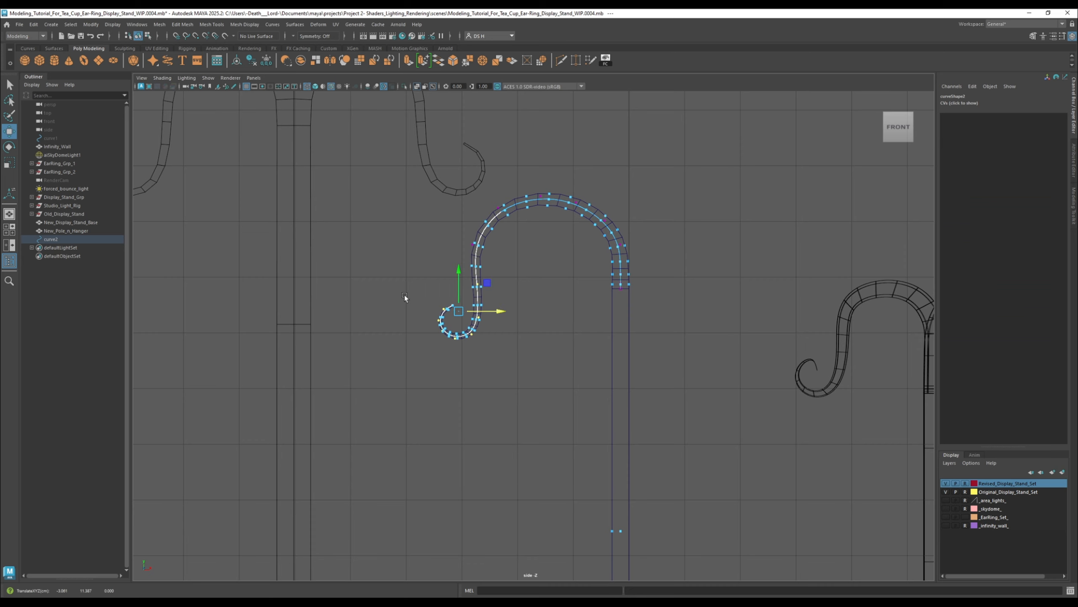
pyautogui.moveTo(393, 290); pyautogui.dragTo(494, 368)
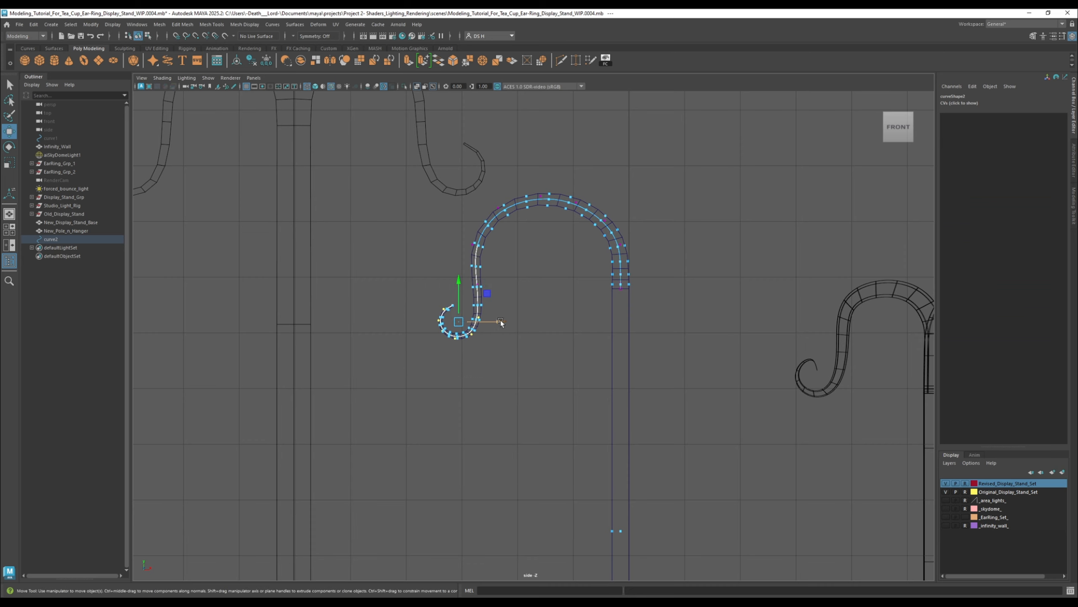
pyautogui.click(544, 341)
pyautogui.keyDown('alt'); pyautogui.moveTo(601, 354); pyautogui.dragTo(596, 358, button='middle'); pyautogui.keyUp('alt')
pyautogui.scroll(-3, 590, 347)
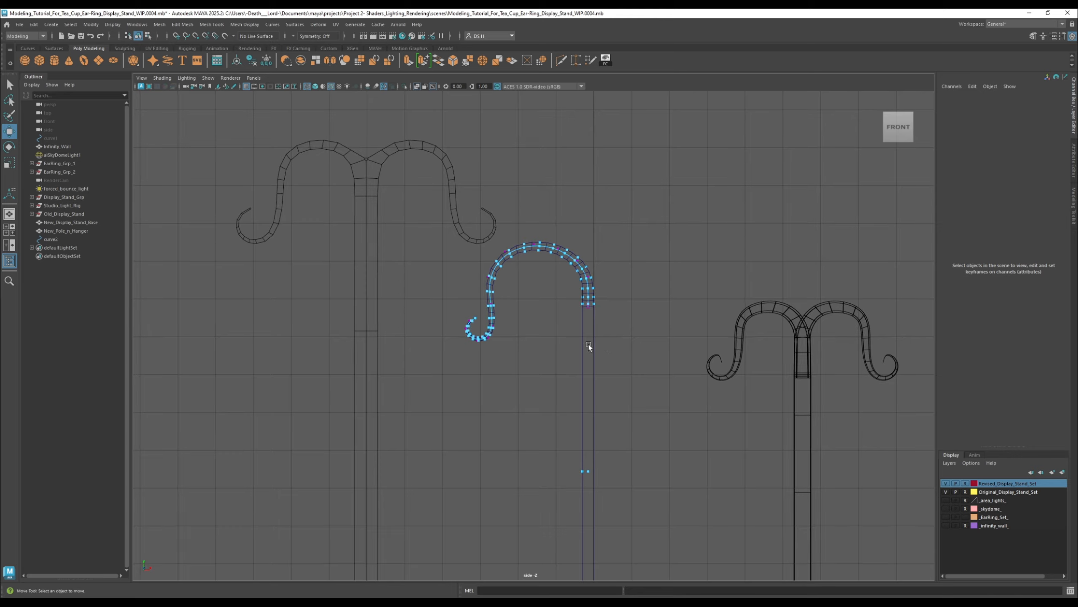
# Step: Raise the control vertices of the hook's drop and curl to shorten the hanging part
pyautogui.scroll(4, 516, 346)
pyautogui.moveTo(526, 369); pyautogui.dragTo(430, 301)
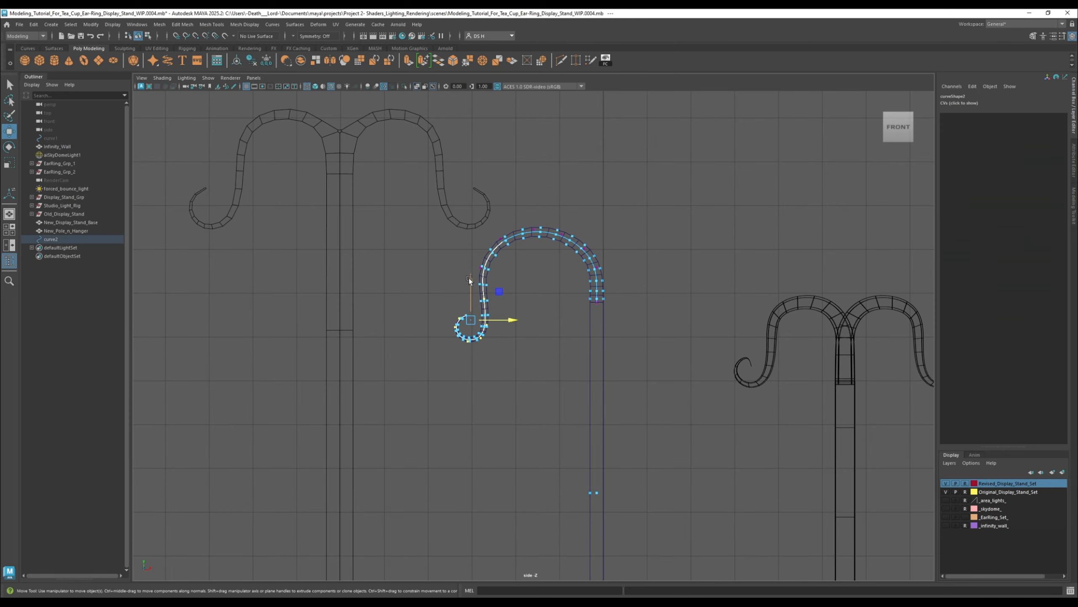
pyautogui.scroll(3, 530, 351)
pyautogui.scroll(1, 539, 320)
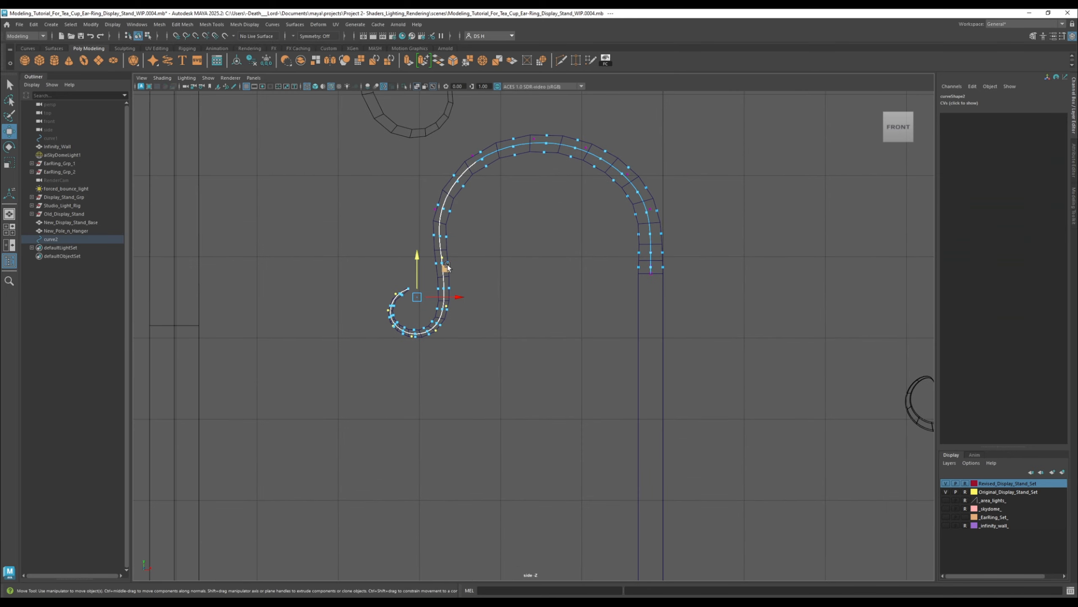
pyautogui.click(469, 297)
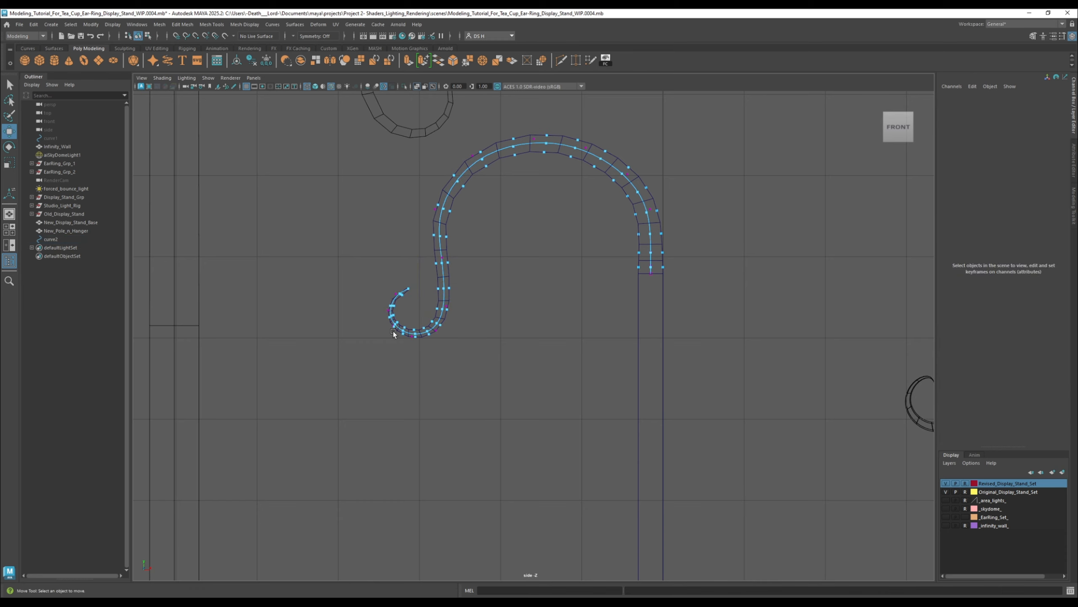
pyautogui.moveTo(379, 201); pyautogui.dragTo(468, 356)
pyautogui.moveTo(414, 255); pyautogui.dragTo(419, 251)
pyautogui.moveTo(359, 193); pyautogui.dragTo(509, 375)
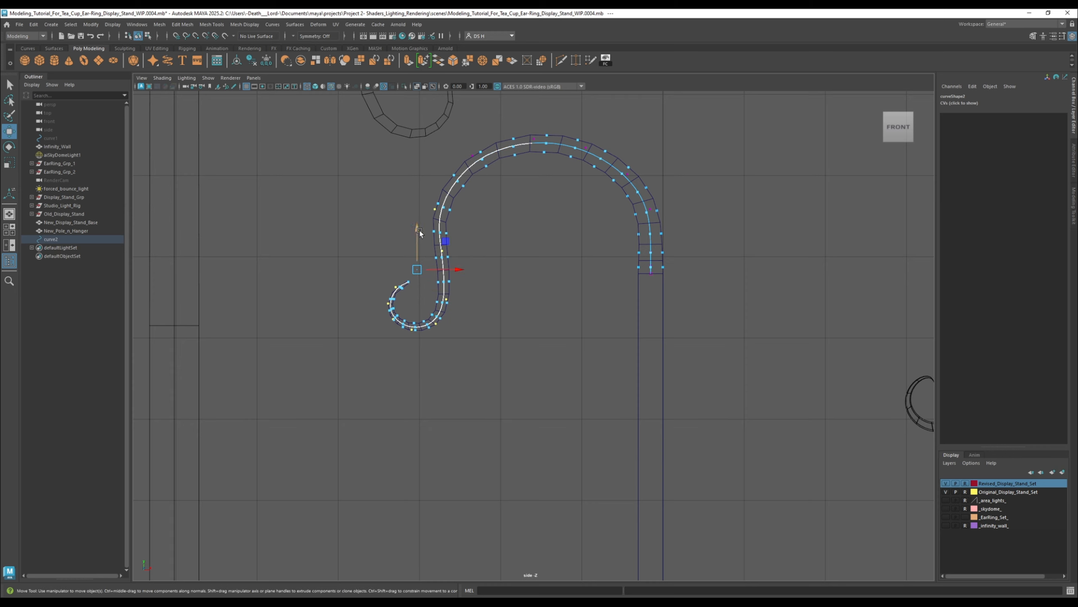
pyautogui.moveTo(419, 231); pyautogui.dragTo(420, 225)
pyautogui.click(516, 219)
pyautogui.scroll(-2, 547, 209)
# Step: Fine-tune the height of the control vertex at the hook arch's peak
pyautogui.moveTo(513, 212); pyautogui.dragTo(488, 182)
pyautogui.click(561, 235)
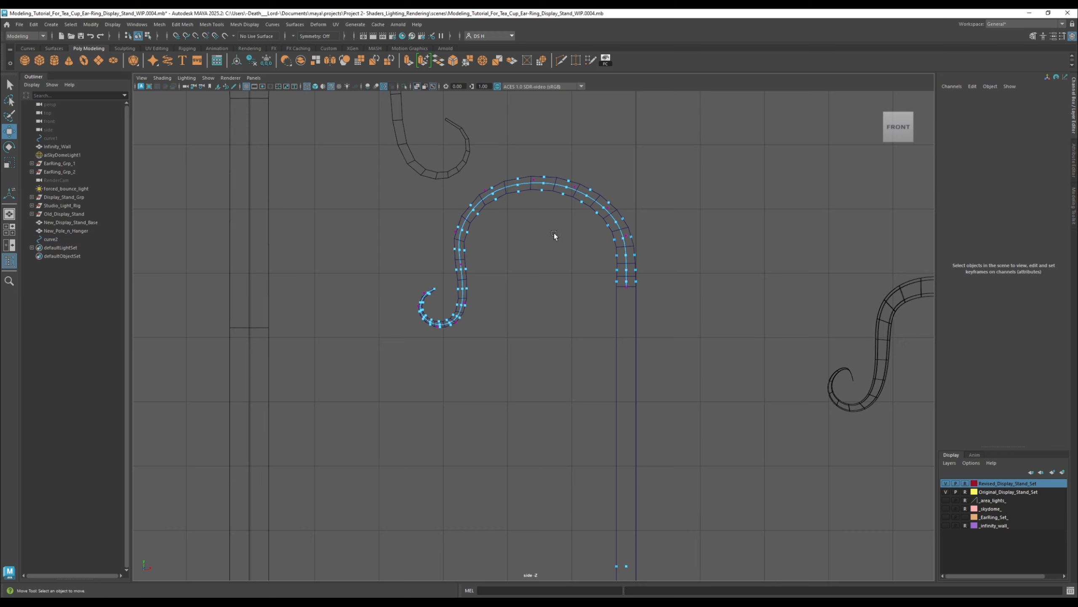
pyautogui.click(529, 176)
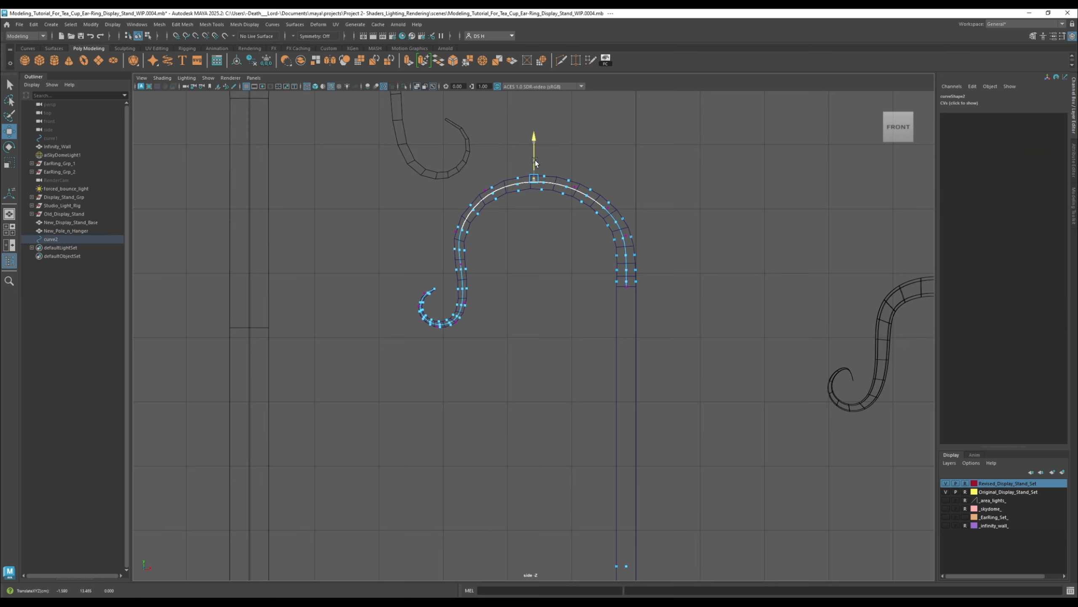
pyautogui.click(611, 270)
# Step: Shift the control vertices of the hook's outer shoulder, drop and curl closer to the pole
pyautogui.scroll(-2, 510, 267)
pyautogui.moveTo(431, 262); pyautogui.dragTo(516, 296)
pyautogui.click(489, 228)
pyautogui.moveTo(487, 222); pyautogui.dragTo(511, 244)
pyautogui.moveTo(432, 252); pyautogui.dragTo(529, 365)
pyautogui.moveTo(519, 298); pyautogui.dragTo(521, 295)
pyautogui.click(538, 329)
pyautogui.keyDown('alt'); pyautogui.moveTo(547, 344); pyautogui.dragTo(565, 387, button='right'); pyautogui.keyUp('alt')
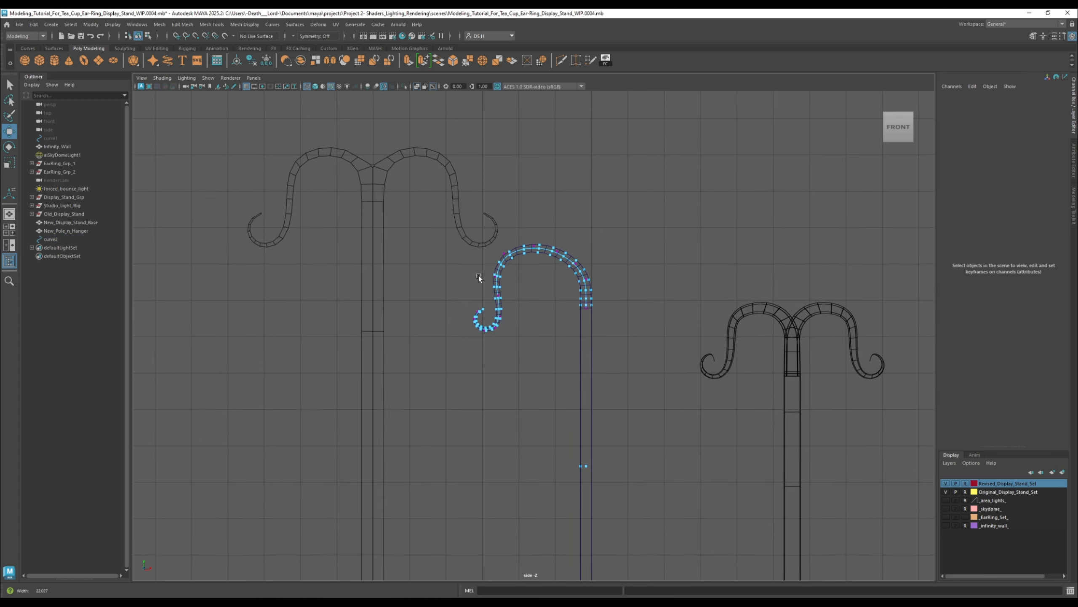
# Step: Raise the control vertices along the pole side and peak of the arch to make the hook's top rounder
pyautogui.keyDown('alt'); pyautogui.moveTo(479, 279); pyautogui.dragTo(666, 293, button='right'); pyautogui.keyUp('alt')
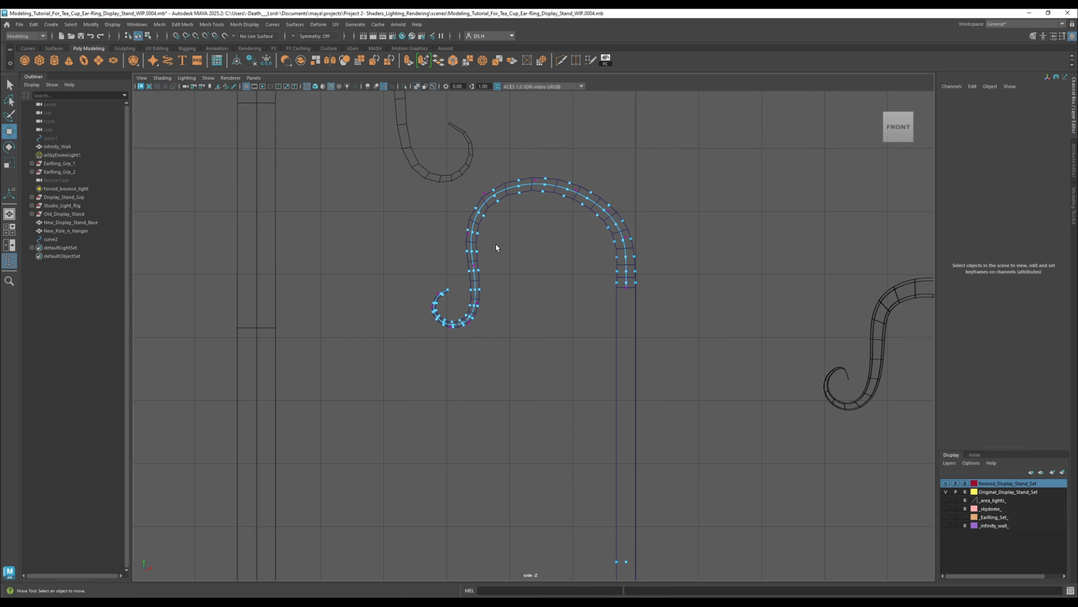
pyautogui.moveTo(569, 175); pyautogui.dragTo(614, 191)
pyautogui.moveTo(579, 170); pyautogui.dragTo(579, 167)
pyautogui.moveTo(581, 235); pyautogui.dragTo(614, 184)
pyautogui.moveTo(548, 171); pyautogui.dragTo(525, 169)
pyautogui.moveTo(536, 180); pyautogui.dragTo(531, 173)
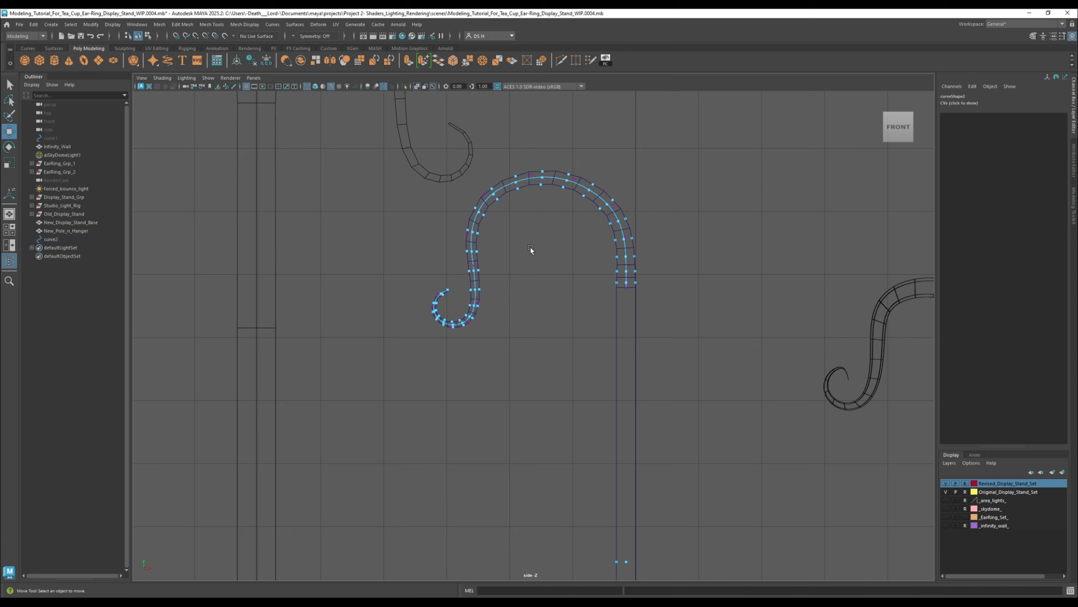
pyautogui.click(531, 246)
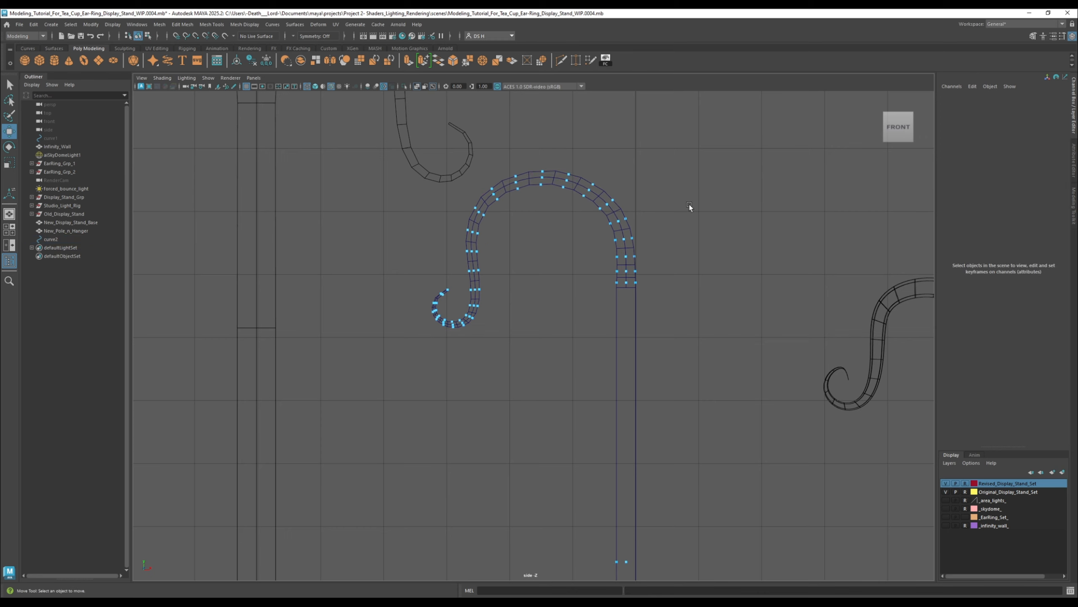
# Step: Compare the reshaped hook's size and curvature with both existing display stands
pyautogui.scroll(-3, 683, 204)
pyautogui.scroll(3, 625, 254)
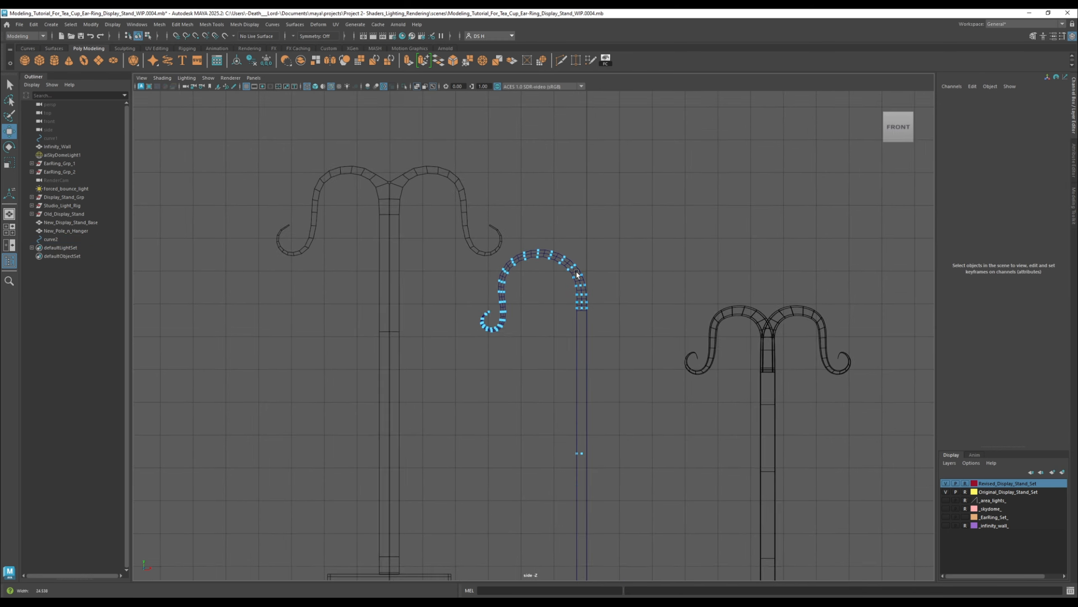
pyautogui.scroll(1, 713, 305)
pyautogui.scroll(2, 487, 253)
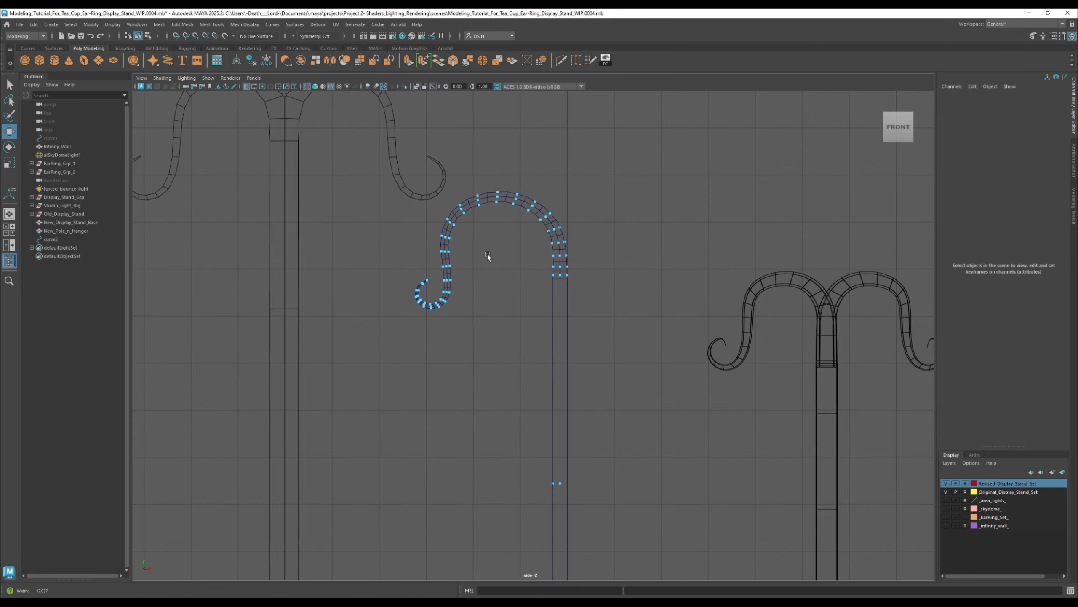
pyautogui.scroll(2, 536, 298)
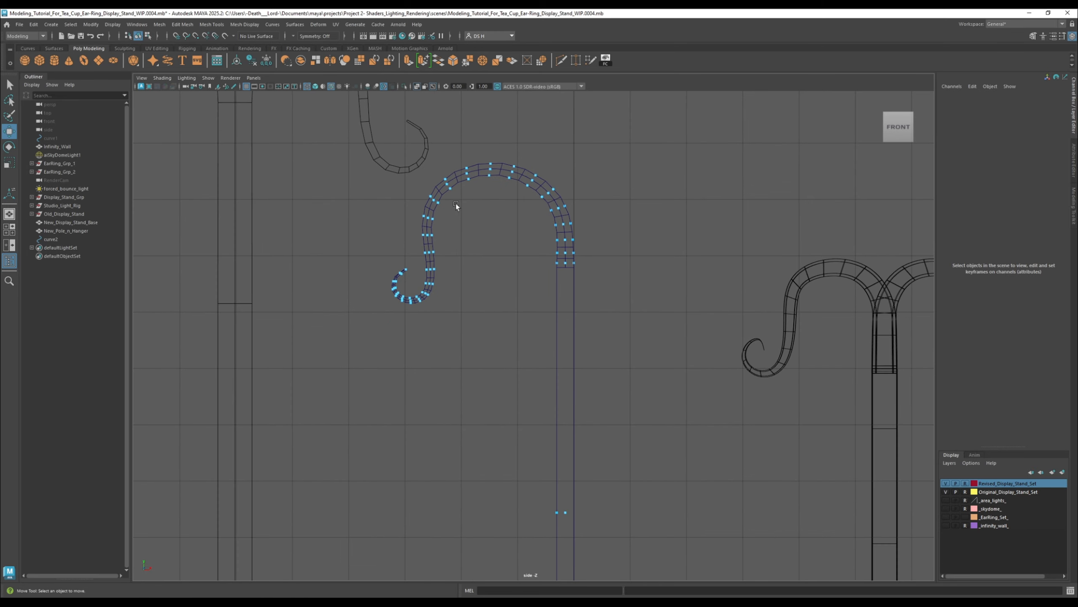
# Step: Shift the control vertices of the hook's drop and curl slightly away from the pole and nudge the vertex at the pole-side shoulder outward
pyautogui.click(442, 190)
pyautogui.moveTo(443, 192); pyautogui.dragTo(331, 203, button='right')
pyautogui.moveTo(365, 245); pyautogui.dragTo(488, 345)
pyautogui.moveTo(449, 275); pyautogui.dragTo(453, 279)
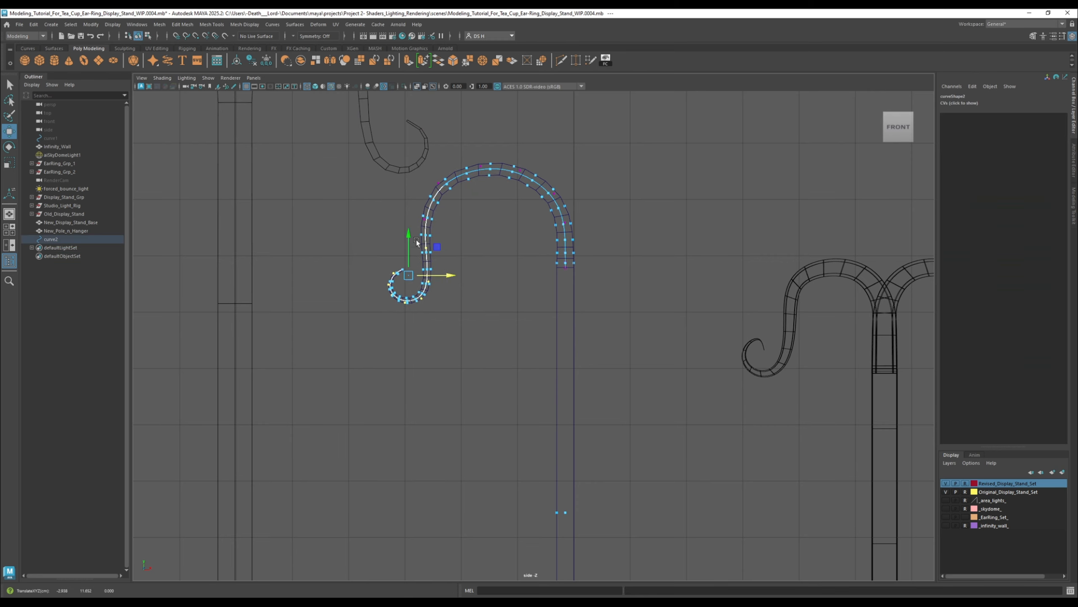
pyautogui.click(484, 246)
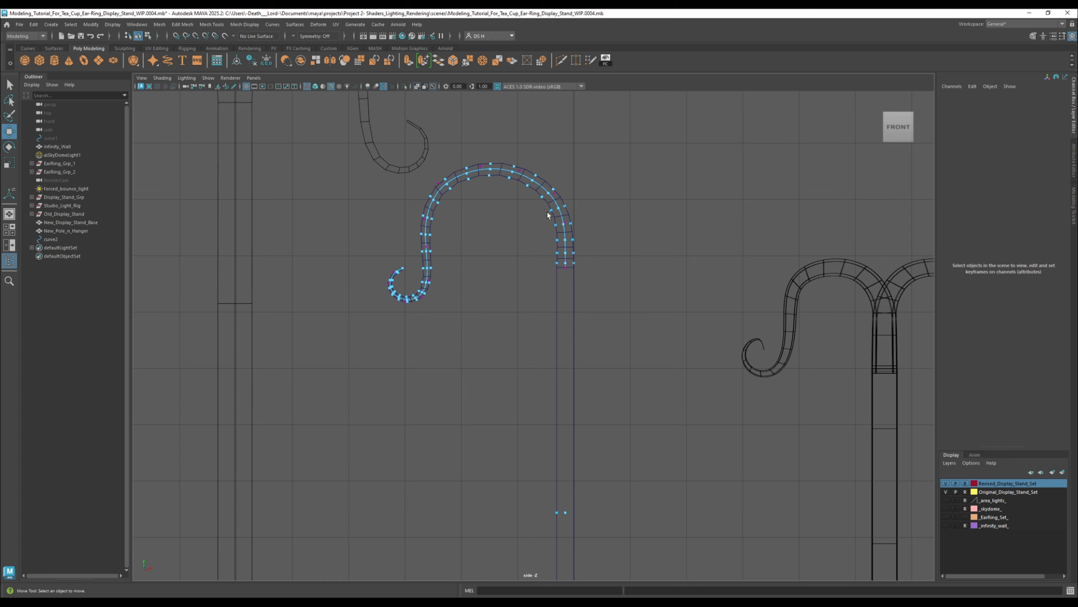
pyautogui.click(551, 191)
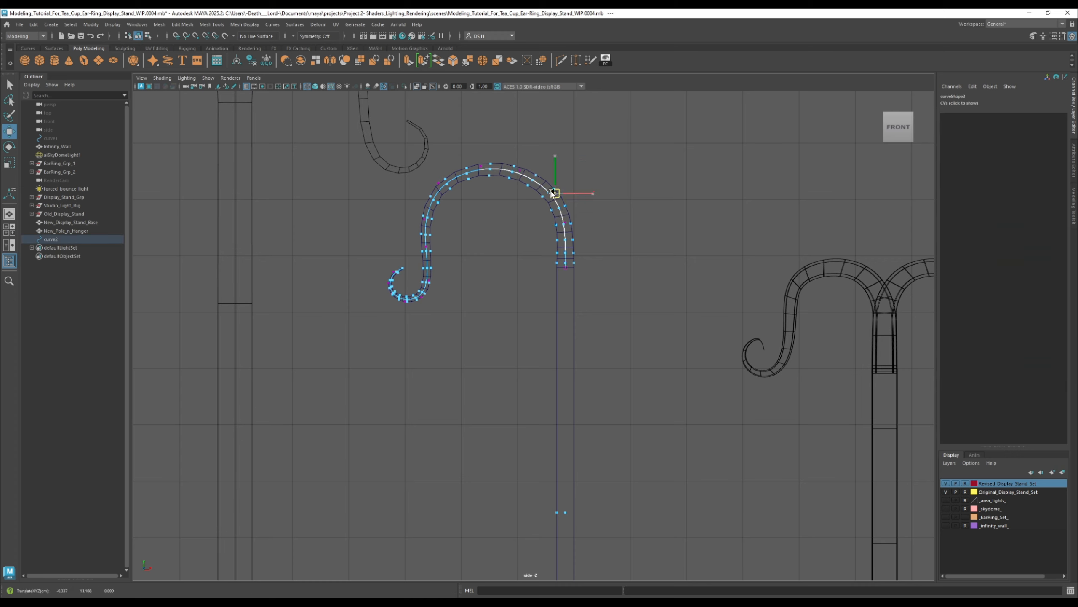
pyautogui.click(512, 245)
# Step: Examine the reshaped hook in the perspective view and compare its arch and thickness with both existing display stands
pyautogui.press('space')
pyautogui.moveTo(762, 290)
pyautogui.keyDown('alt'); pyautogui.mouseDown()
pyautogui.moveTo(728, 321)
pyautogui.moveTo(726, 303)
pyautogui.moveTo(758, 289)
pyautogui.moveTo(765, 296)
pyautogui.moveTo(763, 283)
pyautogui.mouseUp(); pyautogui.keyUp('alt')
pyautogui.keyDown('alt'); pyautogui.moveTo(654, 230); pyautogui.dragTo(787, 244, button='right'); pyautogui.keyUp('alt')
pyautogui.keyDown('alt'); pyautogui.moveTo(787, 243); pyautogui.dragTo(719, 248); pyautogui.keyUp('alt')
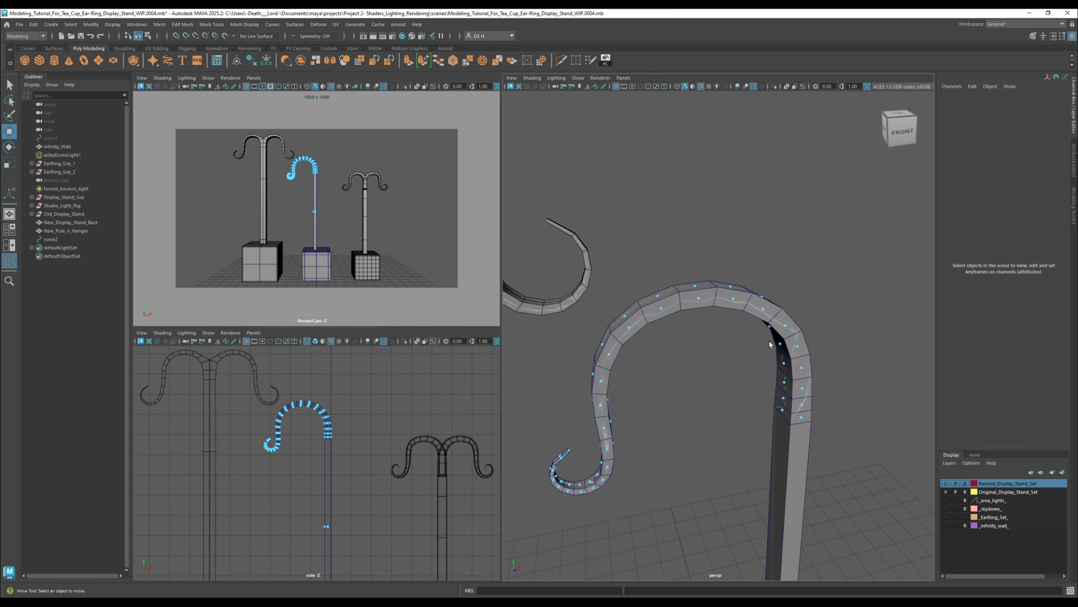
pyautogui.keyDown('alt'); pyautogui.moveTo(765, 385); pyautogui.dragTo(751, 349); pyautogui.keyUp('alt')
pyautogui.keyDown('alt'); pyautogui.moveTo(751, 349); pyautogui.dragTo(737, 331, button='right'); pyautogui.keyUp('alt')
pyautogui.keyDown('alt'); pyautogui.moveTo(737, 330); pyautogui.dragTo(679, 351, button='middle'); pyautogui.keyUp('alt')
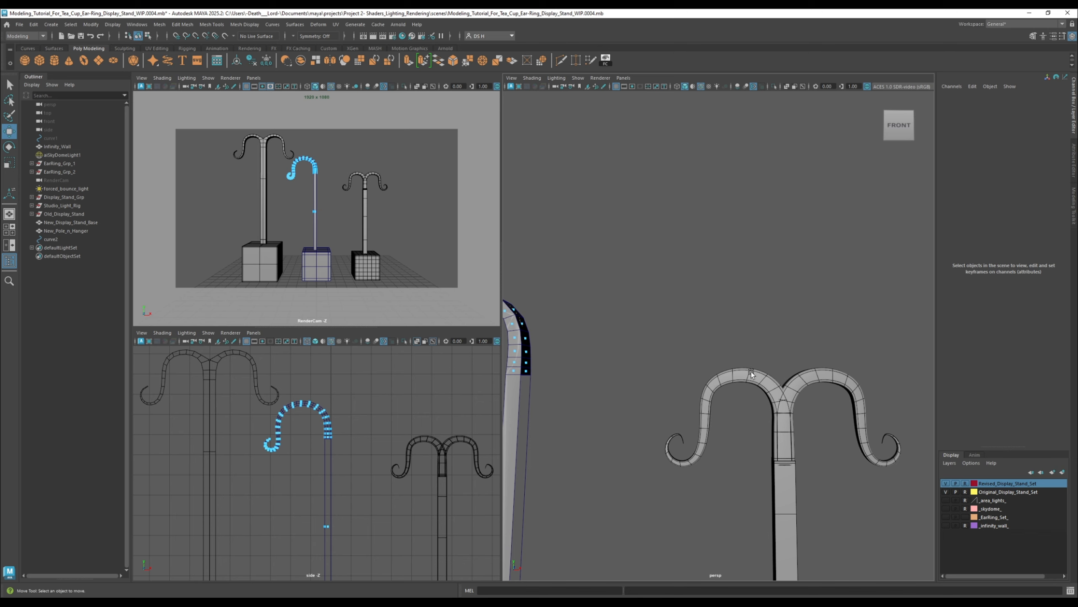
pyautogui.keyDown('alt'); pyautogui.moveTo(570, 323); pyautogui.dragTo(793, 359, button='middle'); pyautogui.keyUp('alt')
pyautogui.keyDown('alt'); pyautogui.moveTo(793, 359); pyautogui.dragTo(751, 348, button='right'); pyautogui.keyUp('alt')
pyautogui.keyDown('alt'); pyautogui.moveTo(603, 306); pyautogui.dragTo(771, 309, button='middle'); pyautogui.keyUp('alt')
pyautogui.keyDown('alt'); pyautogui.moveTo(591, 236); pyautogui.dragTo(617, 247); pyautogui.keyUp('alt')
pyautogui.scroll(5, 848, 375)
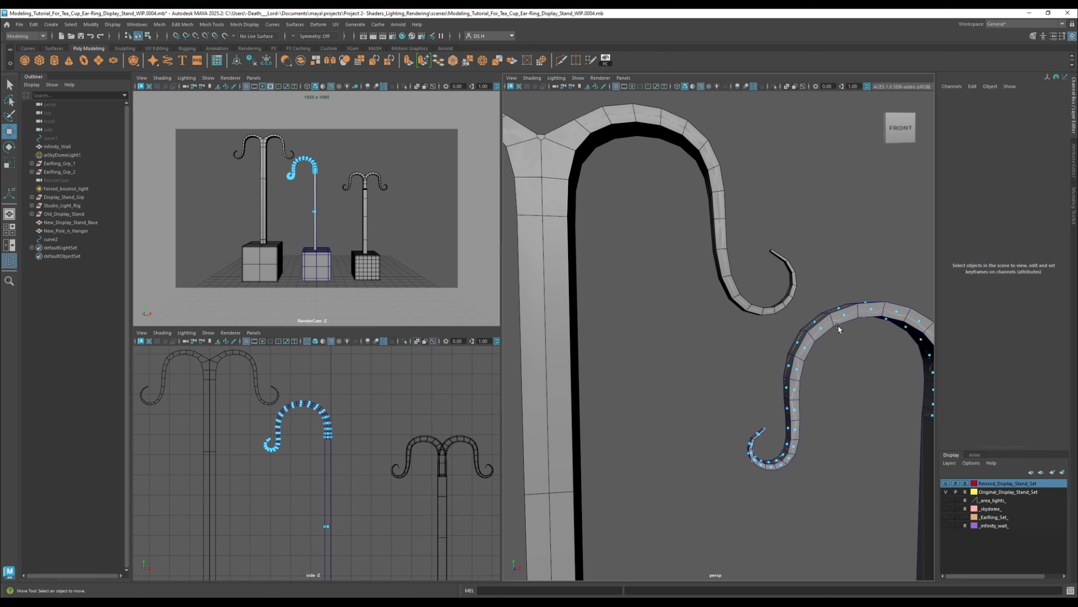
# Step: Save the scene as incremental version 0005 and open the New_Pole_n_Hanger mesh for vertex editing in the side view
pyautogui.hotkey('ctrl', 'alt', 's')
pyautogui.click(830, 325)
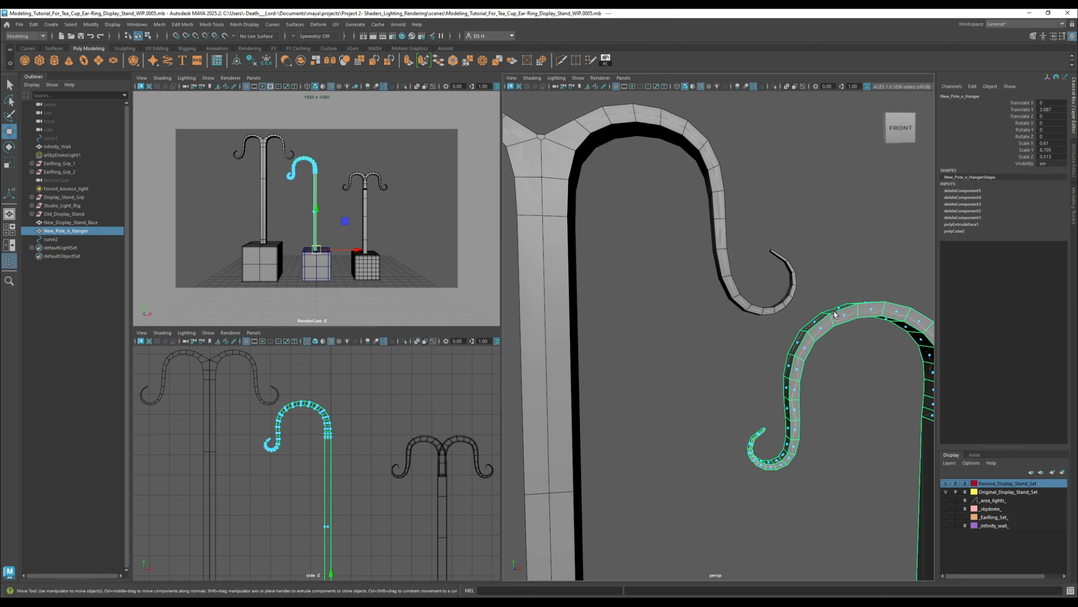
pyautogui.press('space')
pyautogui.scroll(6, 535, 202)
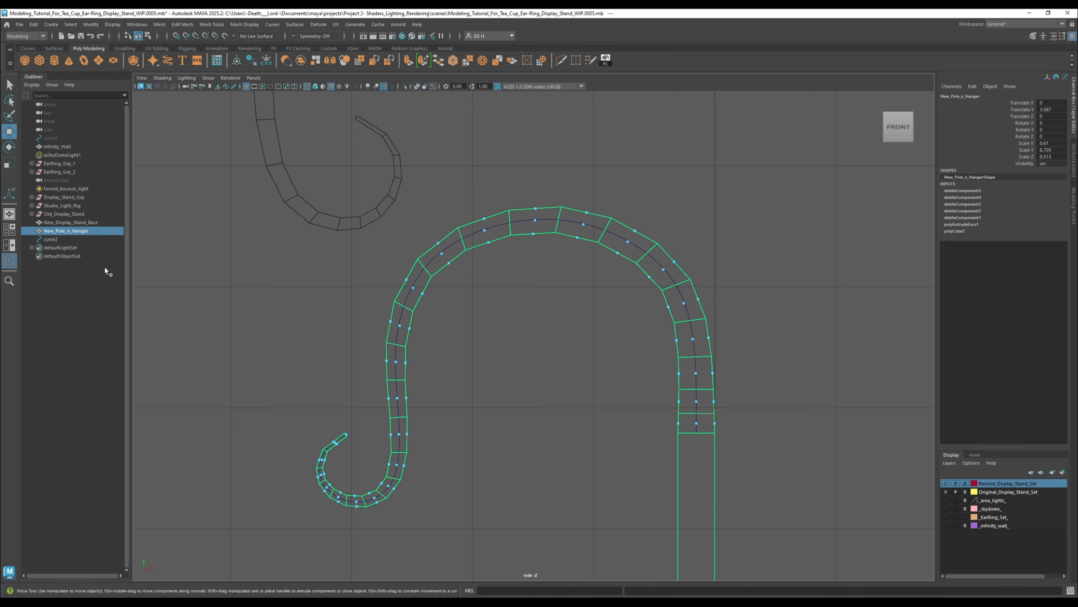
pyautogui.moveTo(522, 209); pyautogui.dragTo(459, 209, button='right')
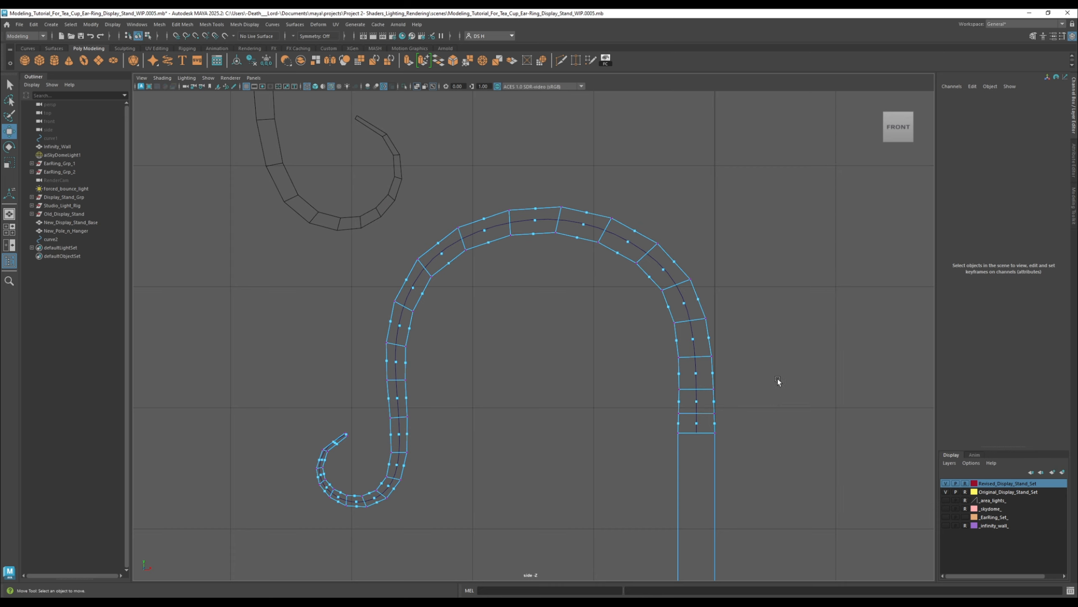
# Step: Raise the two outer vertex rows at the peak of the hook mesh's arch slightly to thicken its top
pyautogui.keyDown('alt'); pyautogui.moveTo(710, 322); pyautogui.dragTo(760, 363, button='right'); pyautogui.keyUp('alt')
pyautogui.moveTo(740, 356)
pyautogui.keyDown('alt'); pyautogui.mouseDown(button='middle')
pyautogui.moveTo(633, 362)
pyautogui.moveTo(735, 366)
pyautogui.mouseUp(button='middle'); pyautogui.keyUp('alt')
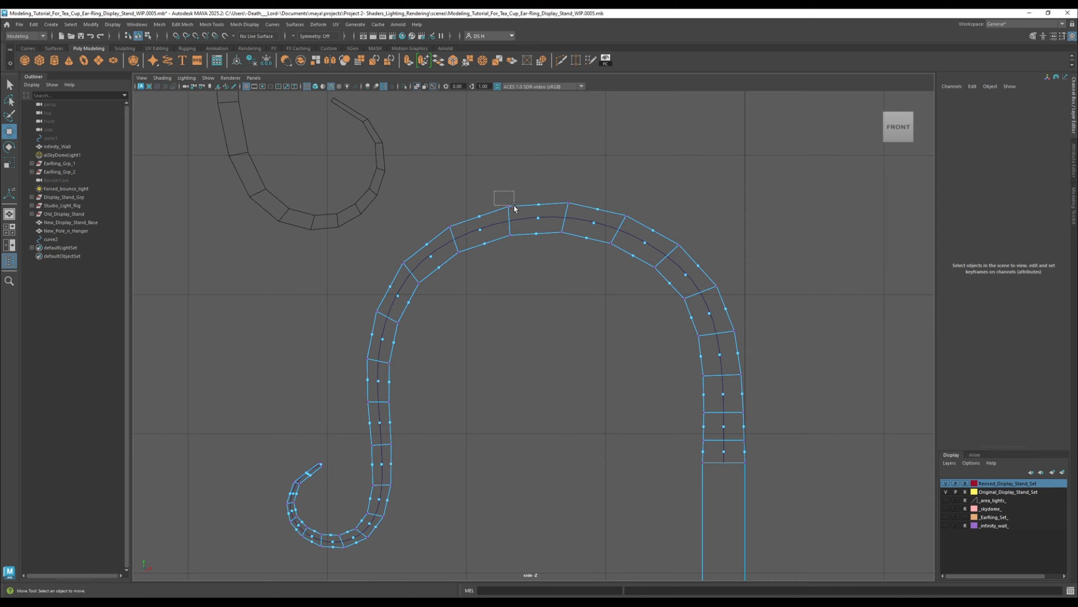
pyautogui.moveTo(498, 198); pyautogui.dragTo(522, 219)
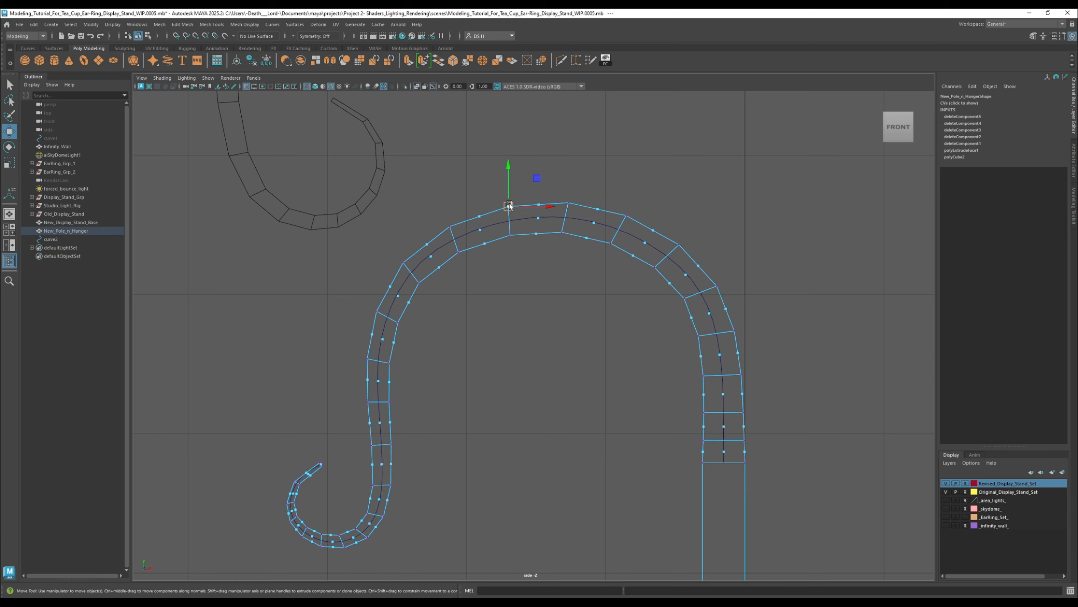
pyautogui.moveTo(510, 203); pyautogui.dragTo(572, 199)
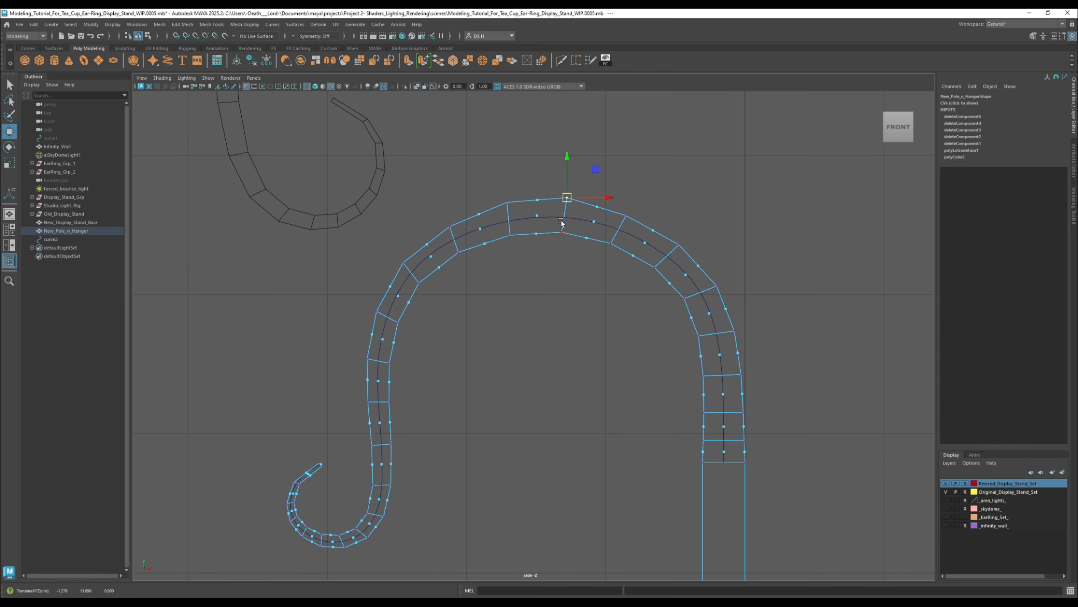